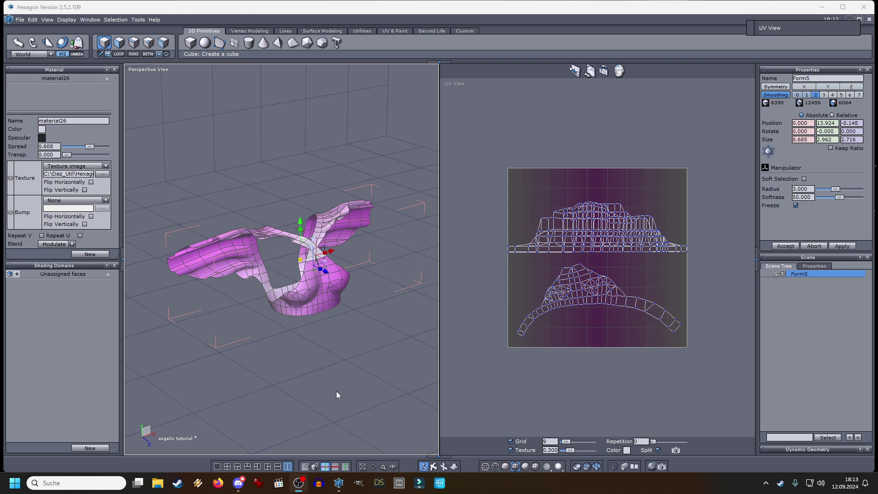
# Show the workspace in full screen and select all faces of the upper UV island, which covers the wing drapes
pyautogui.click(859, 19)
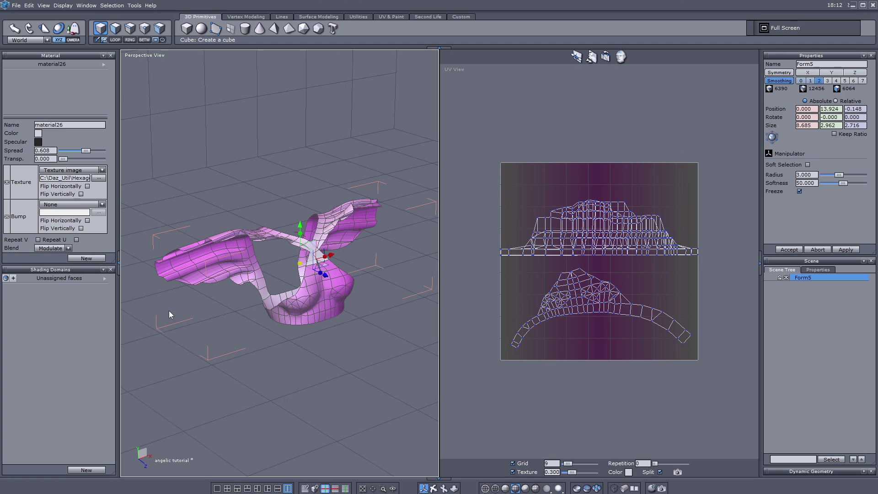
pyautogui.click(434, 488)
pyautogui.moveTo(378, 386); pyautogui.dragTo(323, 377)
pyautogui.click(423, 488)
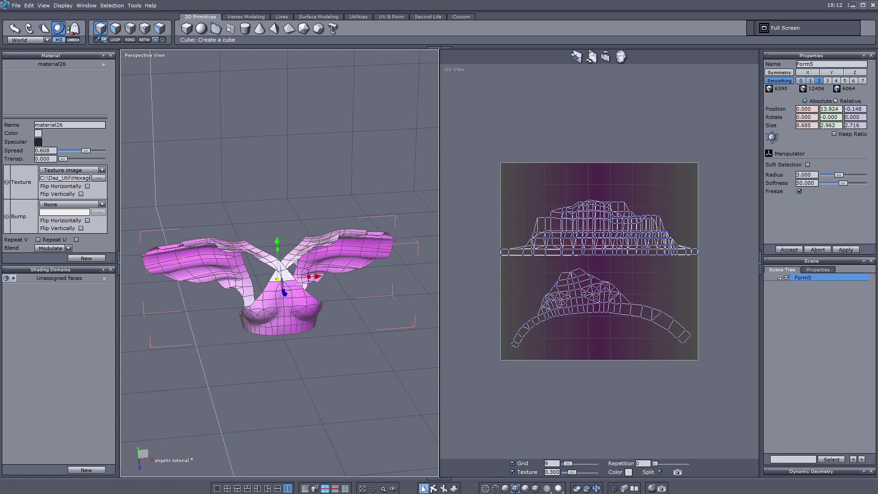
pyautogui.click(115, 29)
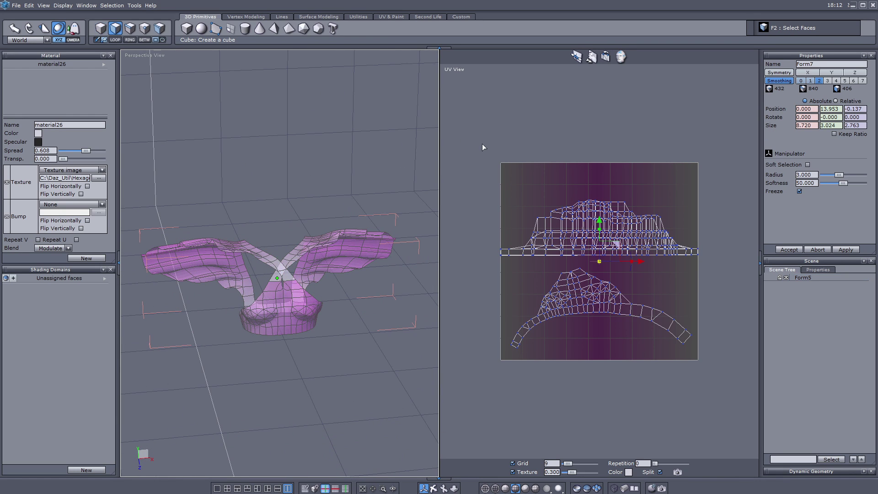
pyautogui.moveTo(479, 183); pyautogui.dragTo(731, 262)
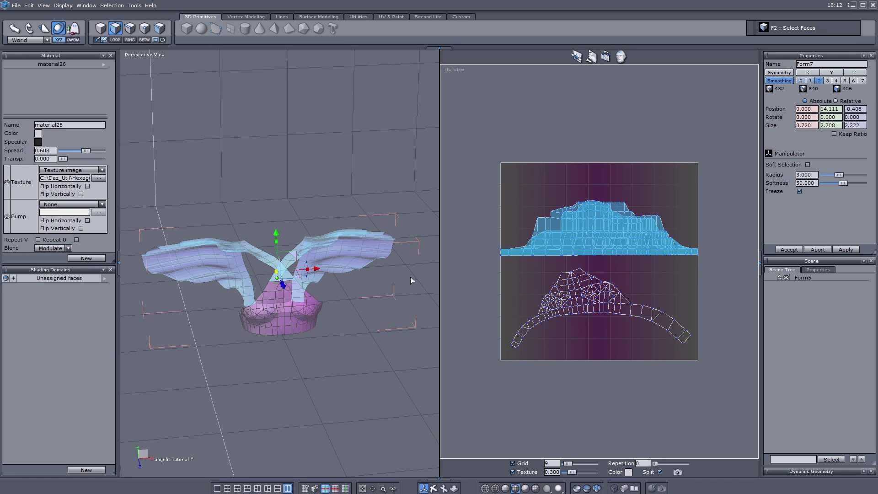
# Select the faces of the lower torso UV island and move them straight down, off the texture square
pyautogui.click(433, 488)
pyautogui.moveTo(329, 357); pyautogui.dragTo(276, 332)
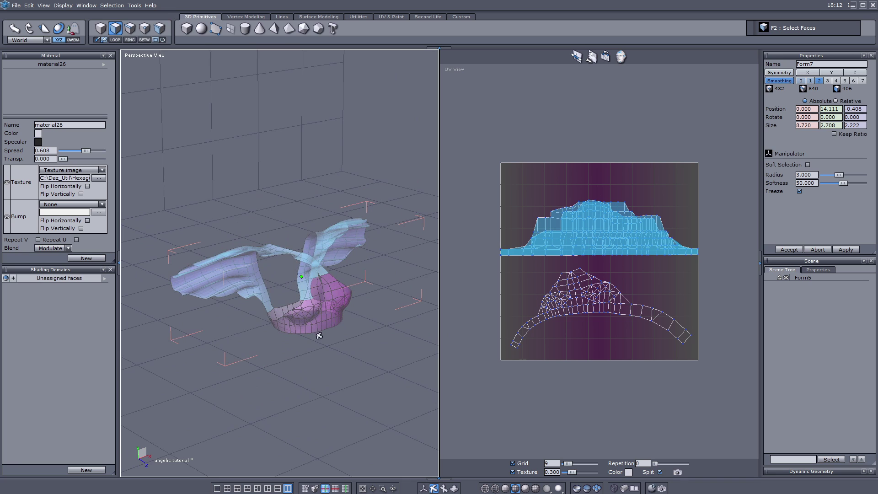
pyautogui.click(424, 488)
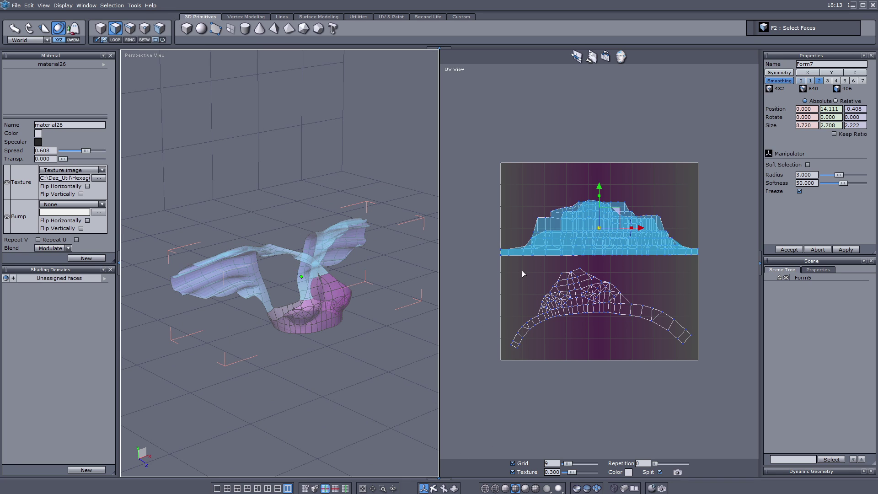
pyautogui.moveTo(494, 264); pyautogui.dragTo(705, 387)
pyautogui.moveTo(604, 274); pyautogui.dragTo(612, 392)
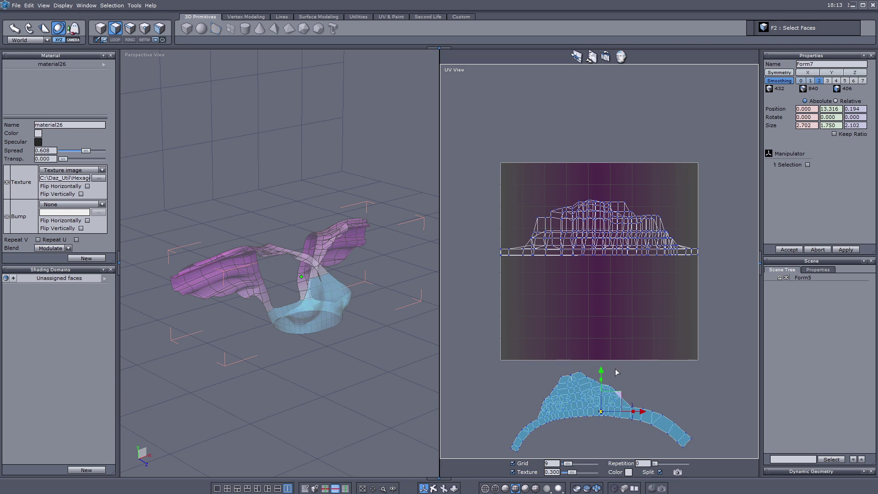
pyautogui.click(101, 28)
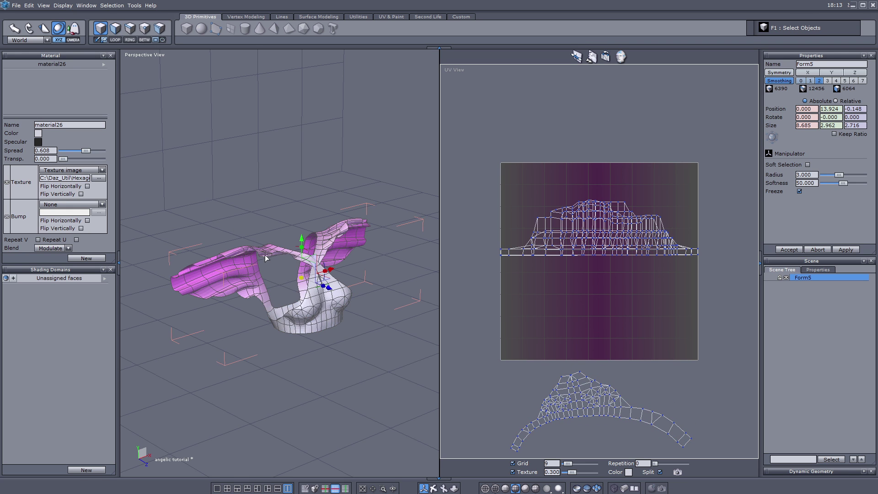
# Examine from the front and back how the texture displays on the torso and the wing drapes
pyautogui.scroll(2, 273, 268)
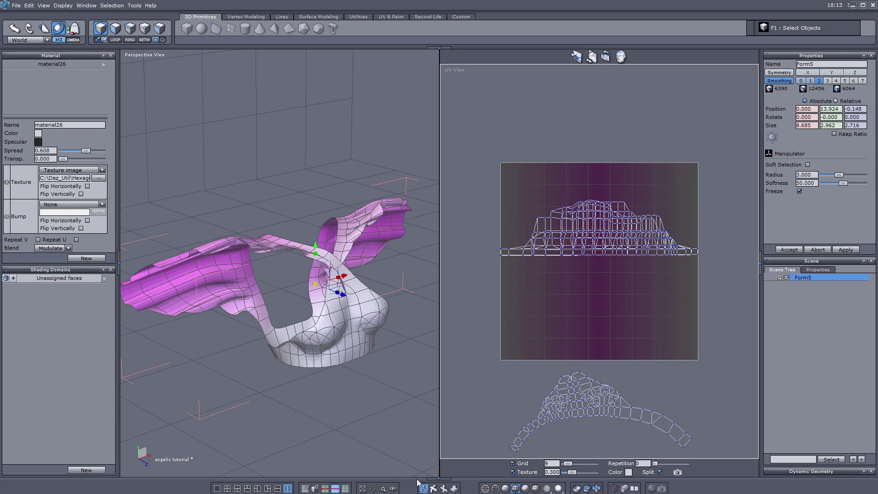
pyautogui.click(433, 488)
pyautogui.moveTo(297, 311); pyautogui.dragTo(382, 289)
pyautogui.scroll(-2, 249, 273)
pyautogui.scroll(-3, 270, 243)
pyautogui.moveTo(309, 244); pyautogui.dragTo(343, 237)
pyautogui.scroll(3, 359, 237)
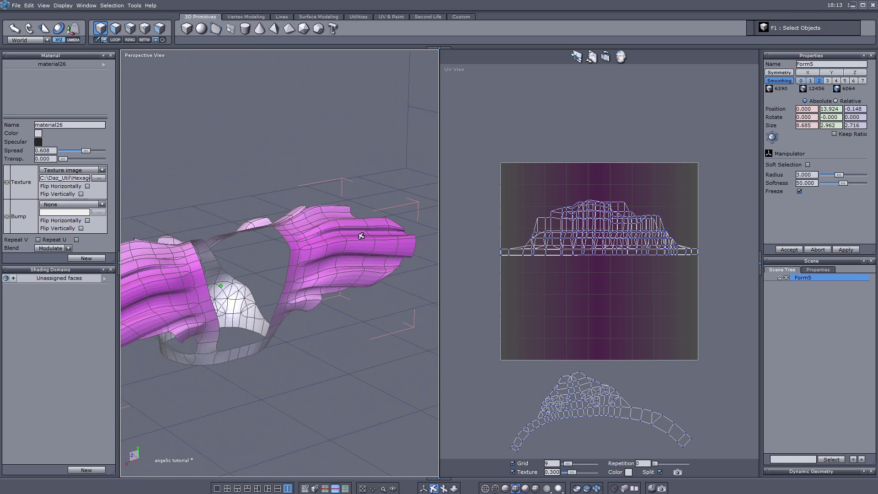
pyautogui.scroll(-4, 397, 249)
pyautogui.scroll(1, 393, 250)
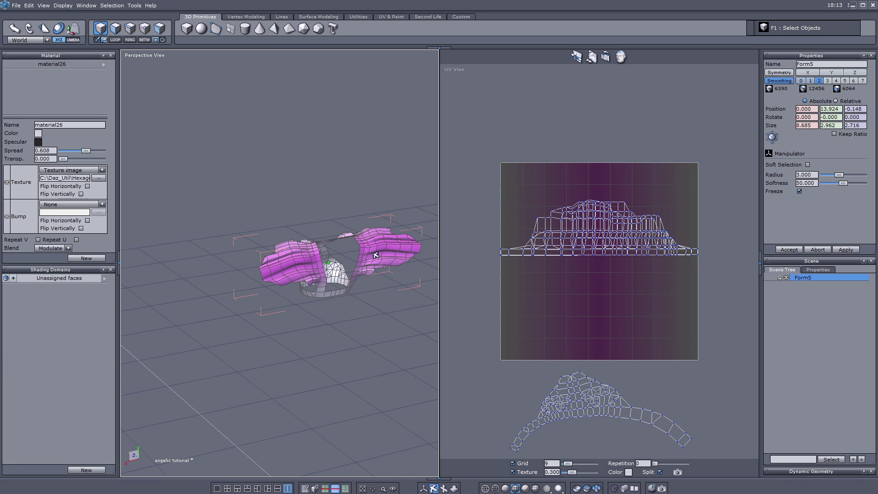
pyautogui.moveTo(288, 270); pyautogui.dragTo(204, 261, button='right')
pyautogui.scroll(3, 310, 265)
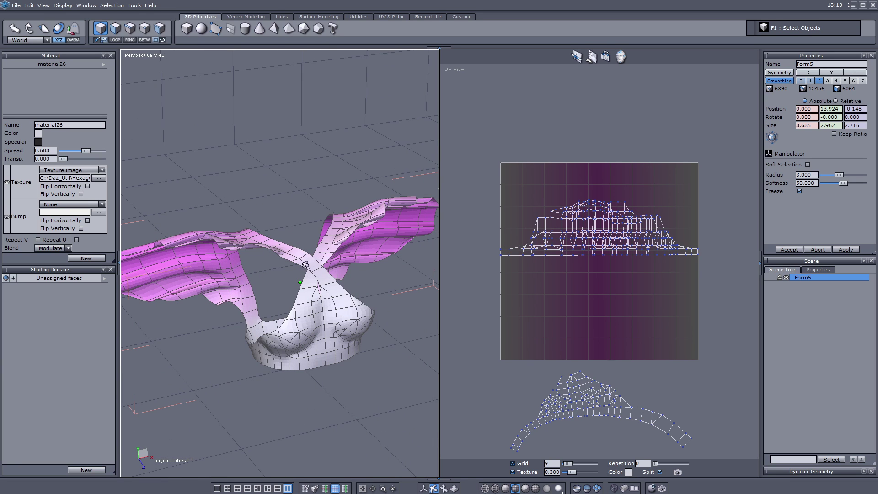
pyautogui.scroll(-1, 311, 272)
pyautogui.scroll(-2, 312, 272)
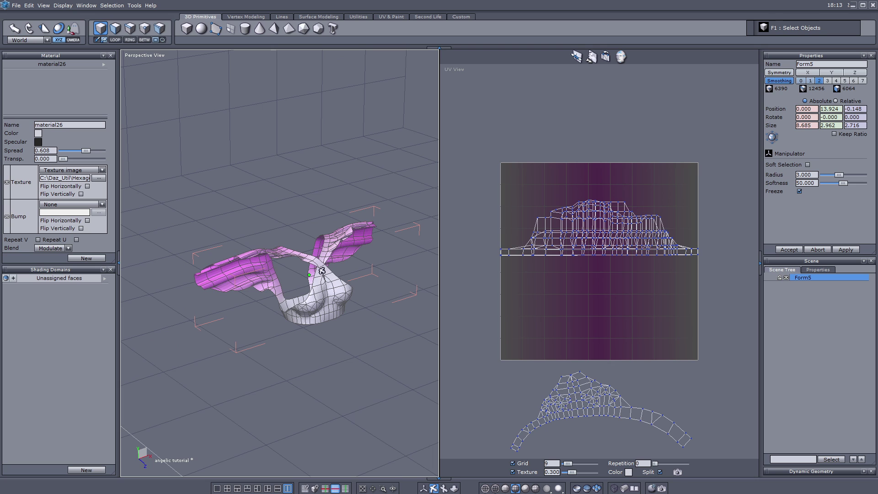
pyautogui.moveTo(322, 271); pyautogui.dragTo(325, 269, button='right')
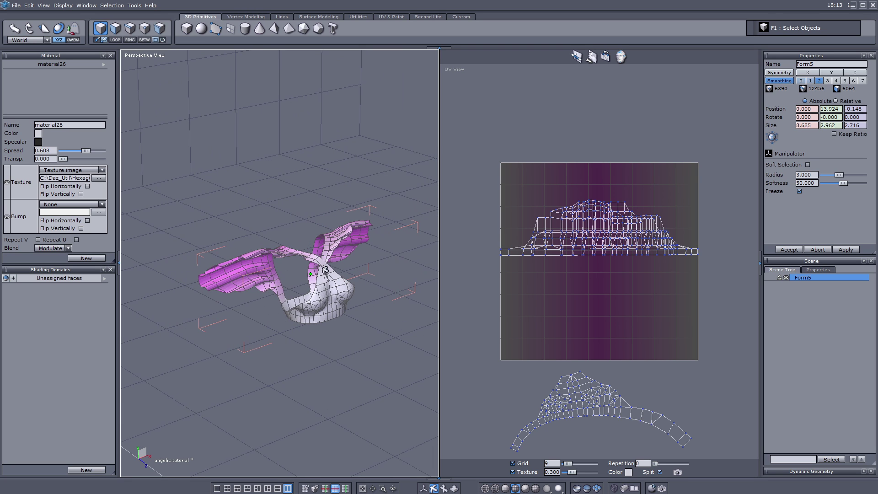
pyautogui.click(424, 489)
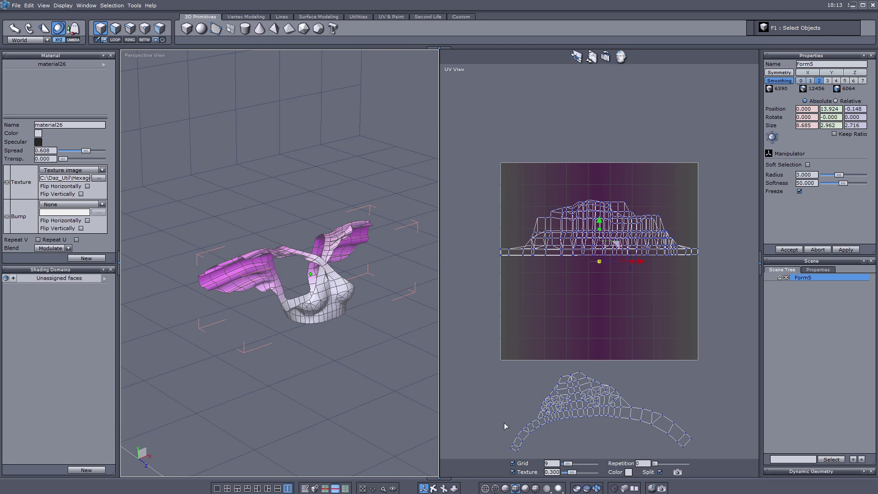
# Move the torso's UV island back up into the lower half of the texture square and return to object selection
pyautogui.click(486, 355)
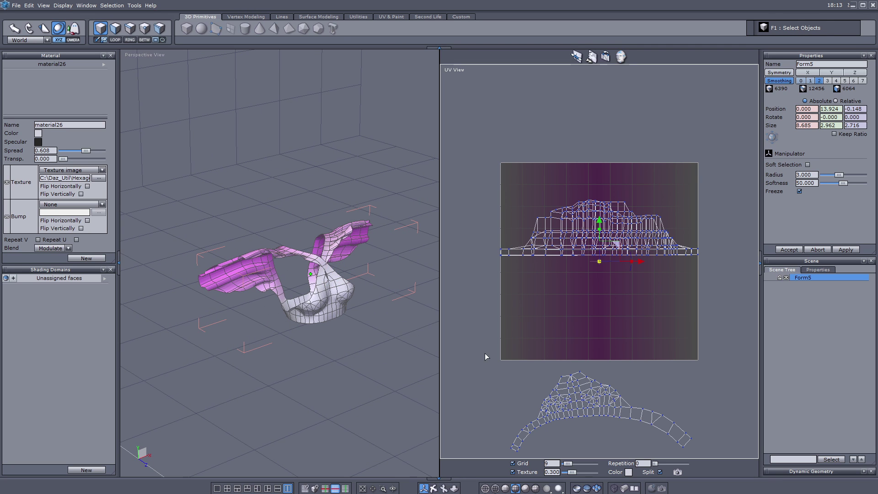
pyautogui.click(115, 29)
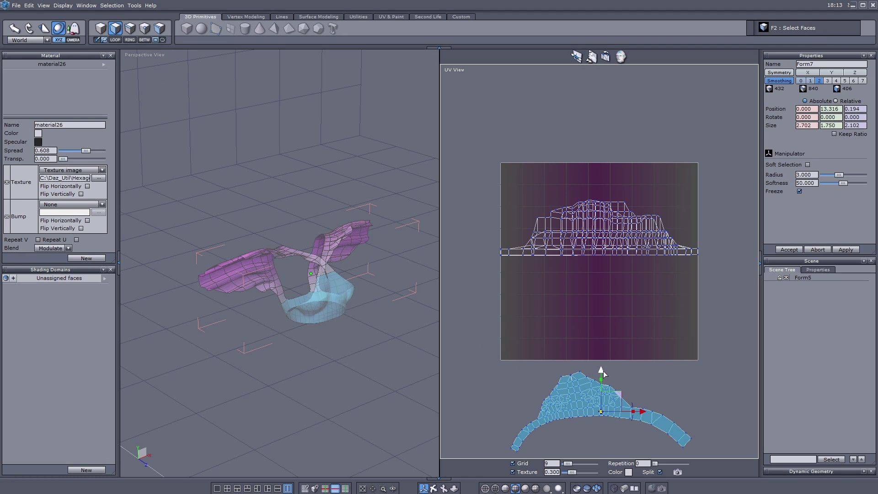
pyautogui.moveTo(602, 373); pyautogui.dragTo(604, 281)
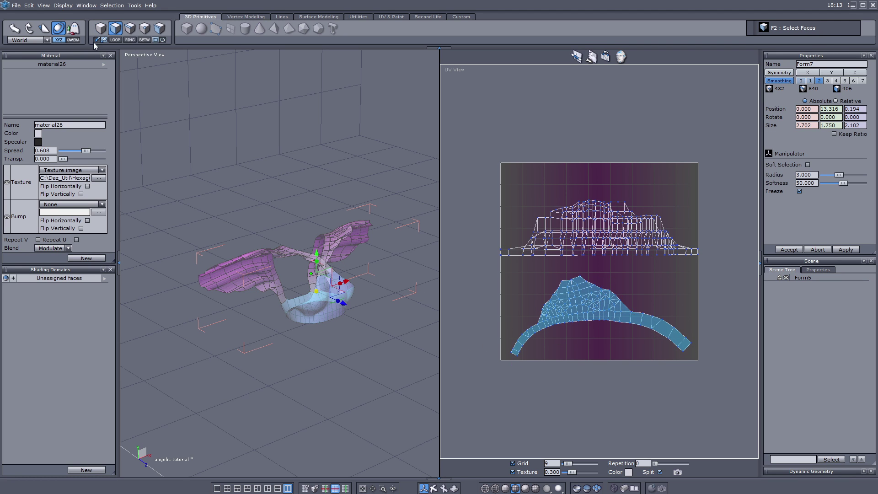
pyautogui.press('F1')
pyautogui.scroll(5, 261, 235)
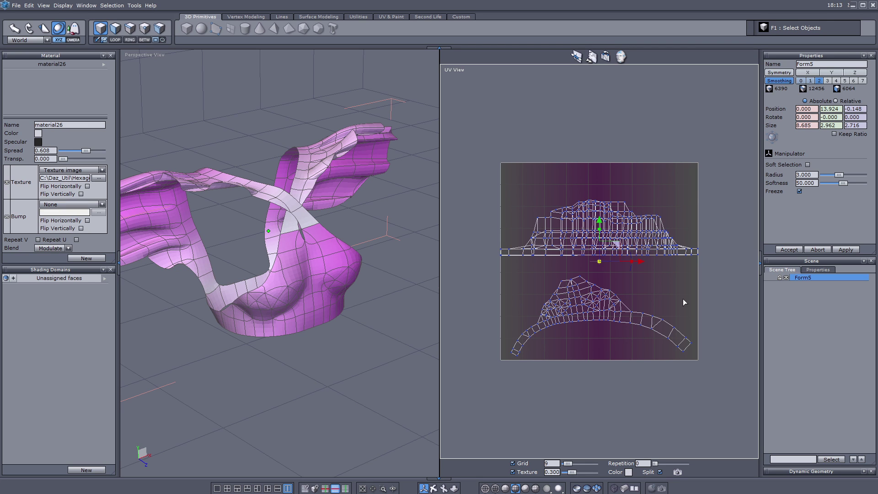
# Shrink the torso's UV island to a tiny point and place it near the right edge of the texture square
pyautogui.press('F2')
pyautogui.click(291, 233)
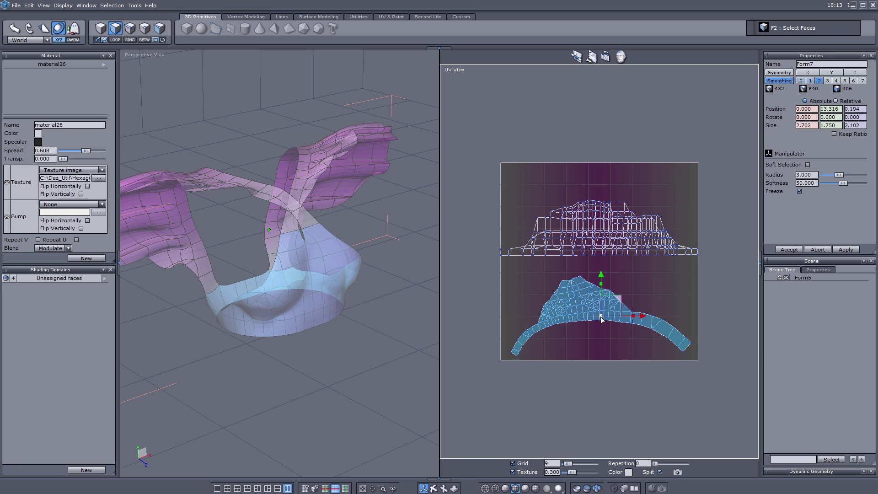
pyautogui.moveTo(602, 320); pyautogui.dragTo(405, 306)
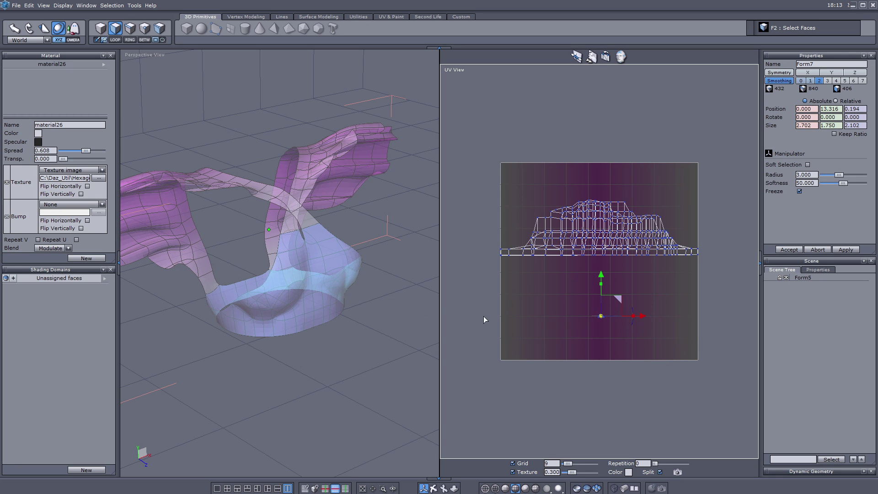
pyautogui.moveTo(611, 300); pyautogui.dragTo(705, 290)
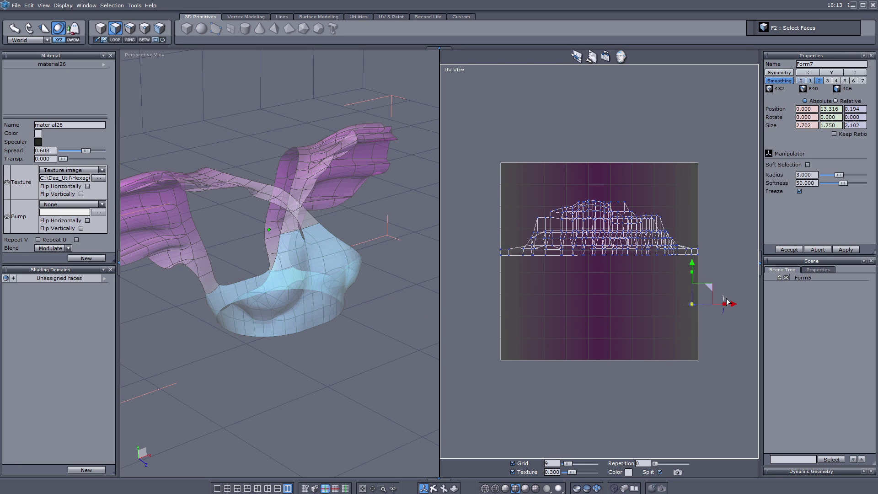
pyautogui.moveTo(721, 319); pyautogui.dragTo(699, 343)
pyautogui.moveTo(706, 291); pyautogui.dragTo(708, 290)
pyautogui.press('F1')
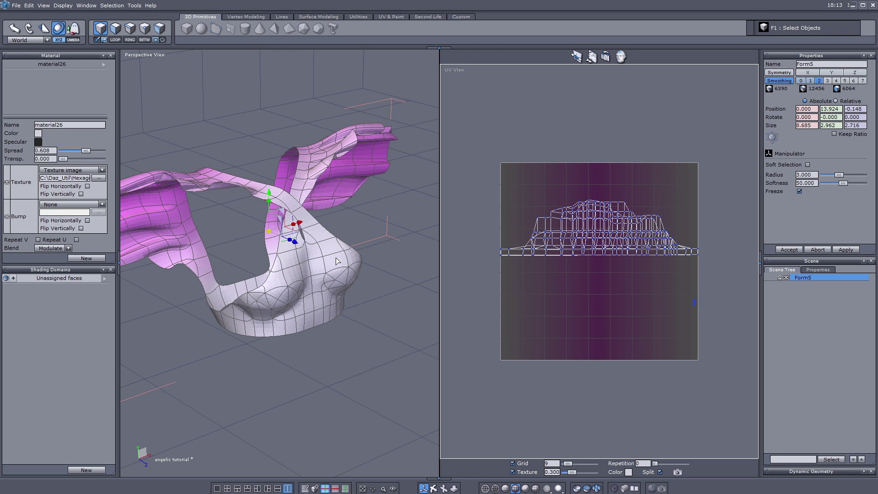
# Select the shrunken torso UV island, center it in the texture's lower half, scale it back up and nudge it slightly upward
pyautogui.click(432, 486)
pyautogui.moveTo(242, 256); pyautogui.dragTo(224, 278)
pyautogui.scroll(-5, 231, 270)
pyautogui.click(423, 488)
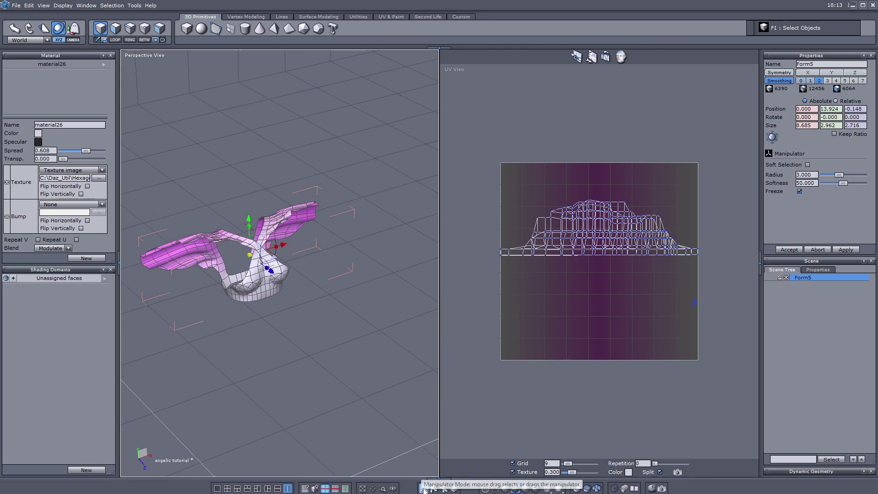
pyautogui.scroll(3, 708, 254)
pyautogui.click(705, 349)
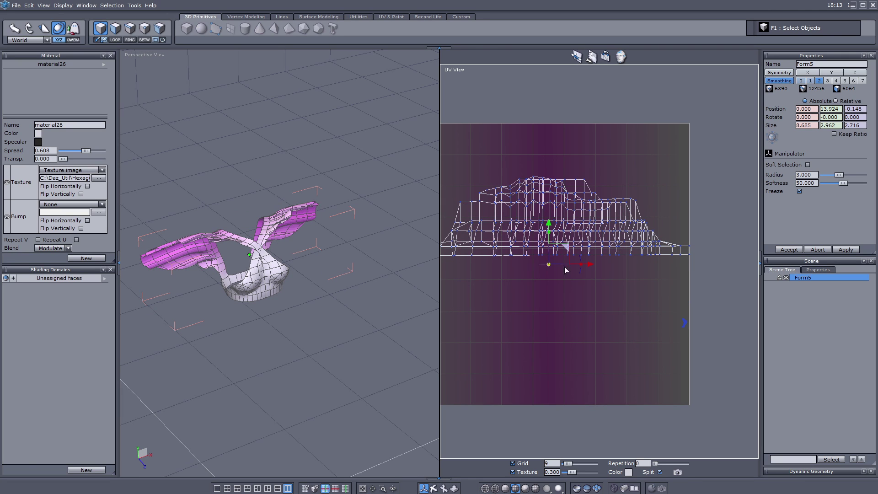
pyautogui.click(115, 28)
pyautogui.moveTo(642, 301); pyautogui.dragTo(711, 349)
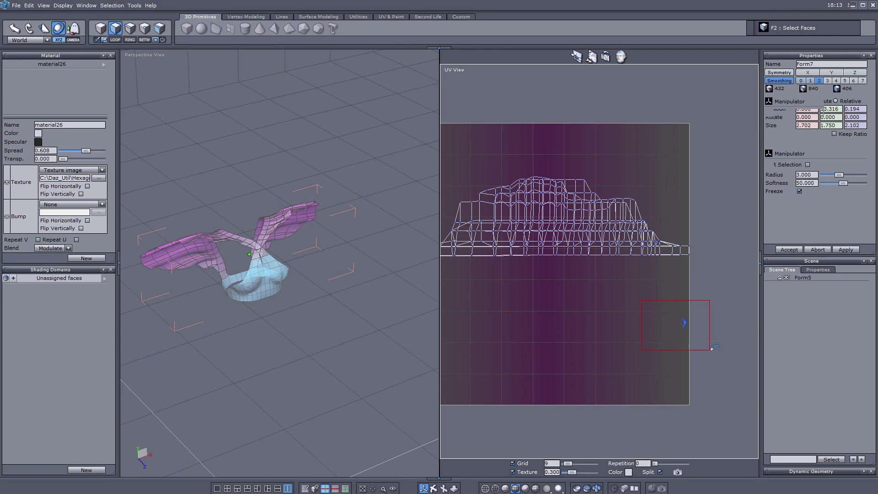
pyautogui.scroll(-2, 712, 348)
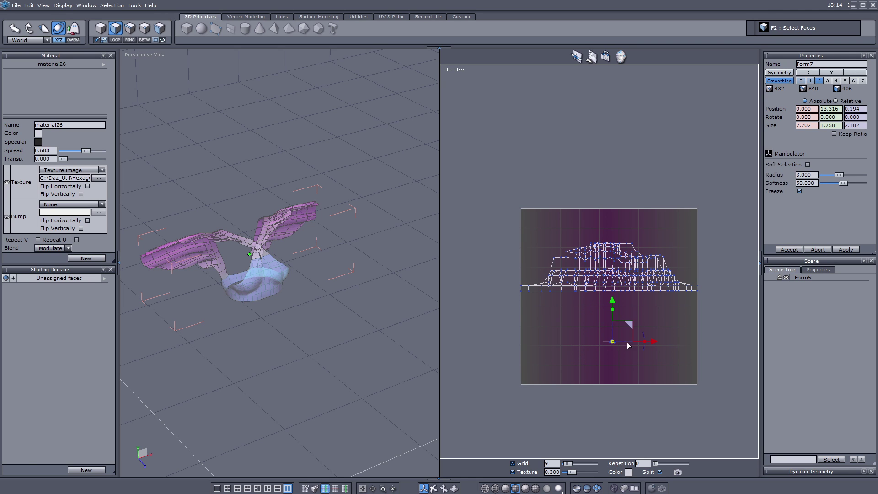
pyautogui.moveTo(613, 341); pyautogui.dragTo(877, 359)
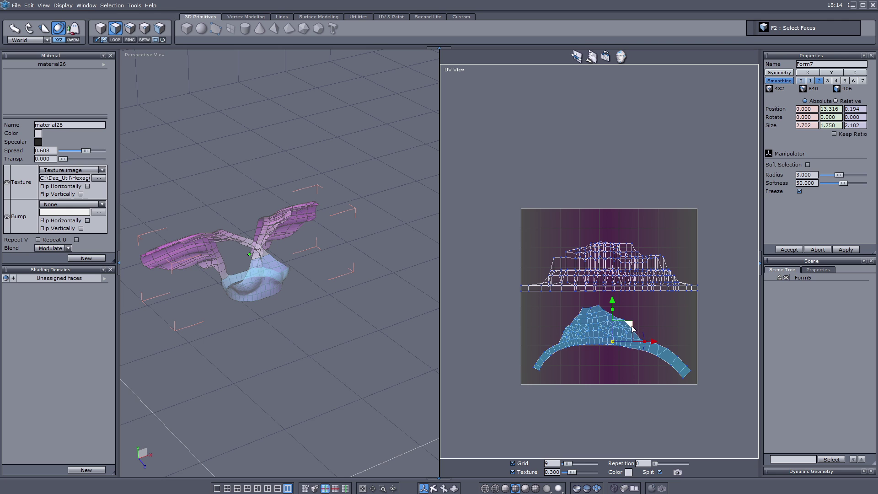
pyautogui.moveTo(632, 328); pyautogui.dragTo(630, 324)
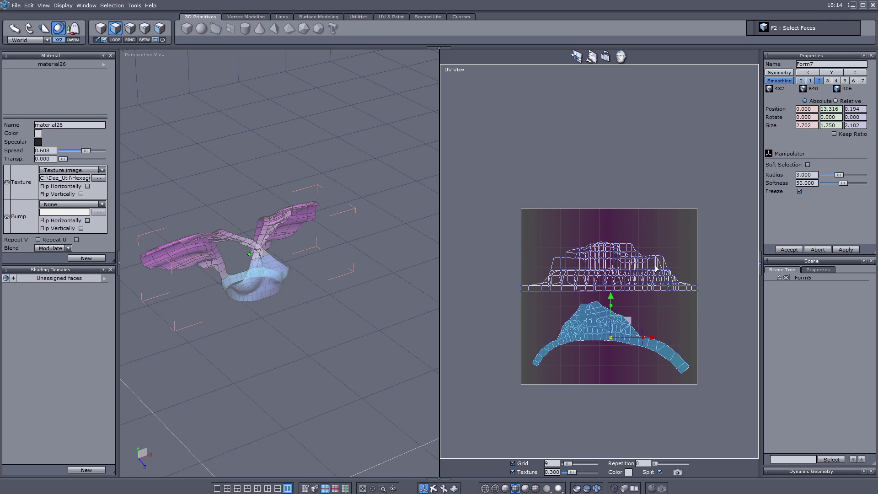
pyautogui.click(101, 28)
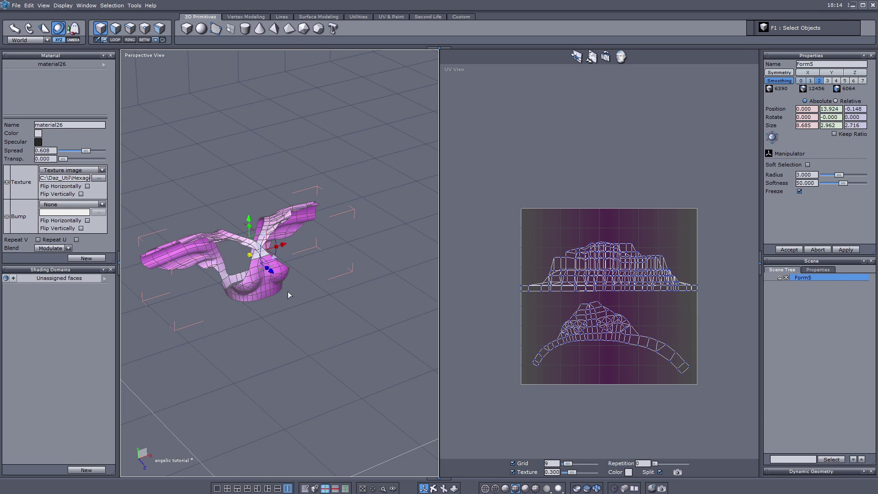
# Examine the texture on the torso and wing drapes from several angles and distances
pyautogui.scroll(3, 287, 292)
pyautogui.moveTo(287, 292); pyautogui.dragTo(349, 303, button='middle')
pyautogui.scroll(-3, 351, 307)
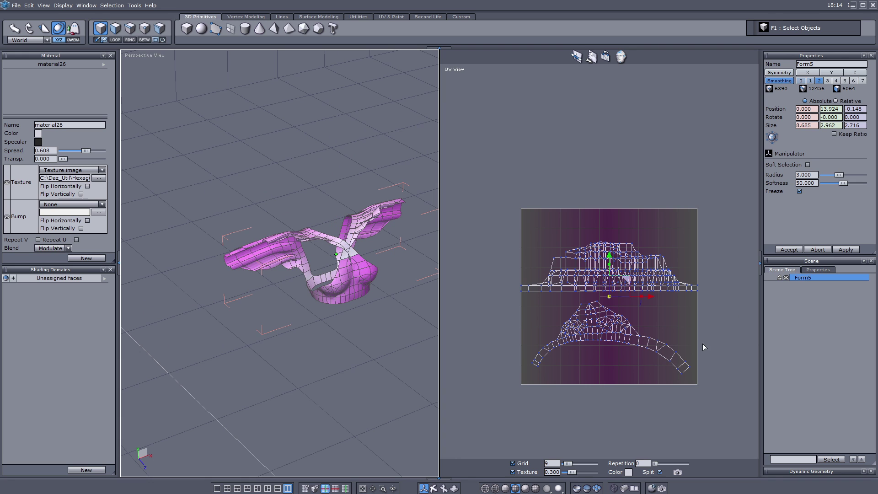
pyautogui.click(434, 488)
pyautogui.moveTo(361, 348); pyautogui.dragTo(355, 314)
pyautogui.scroll(-3, 355, 314)
pyautogui.scroll(4, 376, 308)
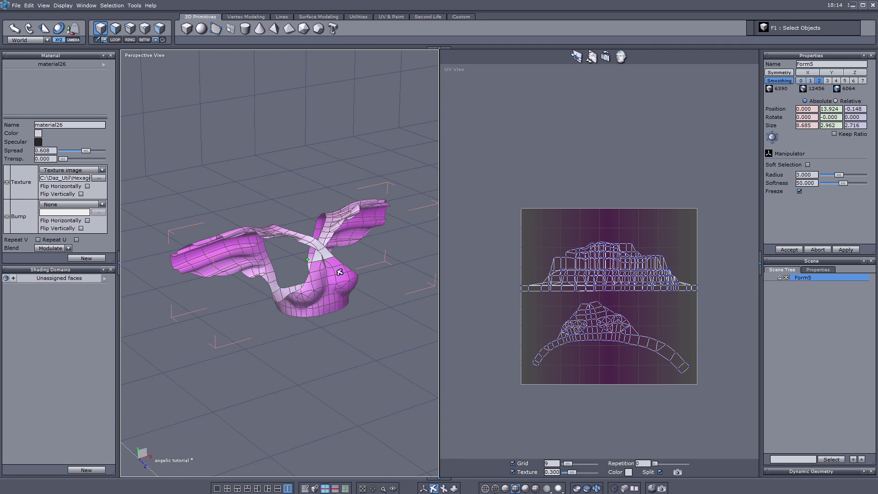
pyautogui.moveTo(340, 271)
pyautogui.mouseDown(button='middle')
pyautogui.moveTo(356, 273)
pyautogui.moveTo(340, 272)
pyautogui.mouseUp(button='middle')
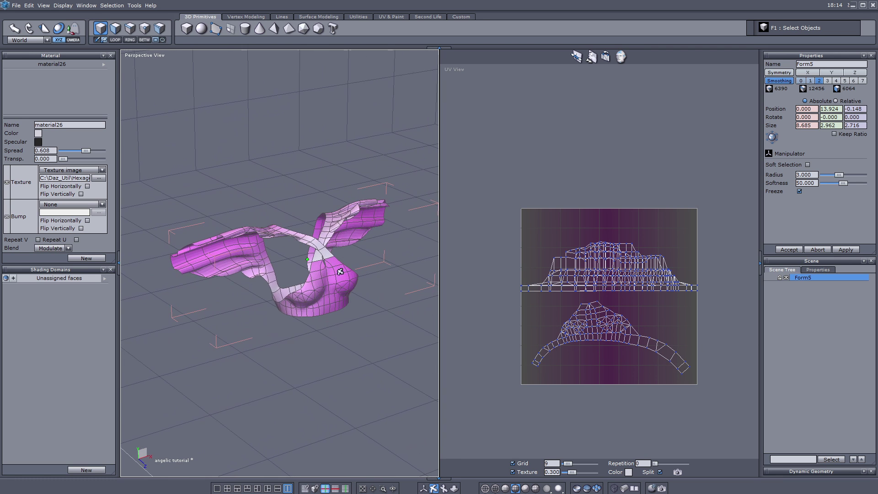
pyautogui.click(425, 487)
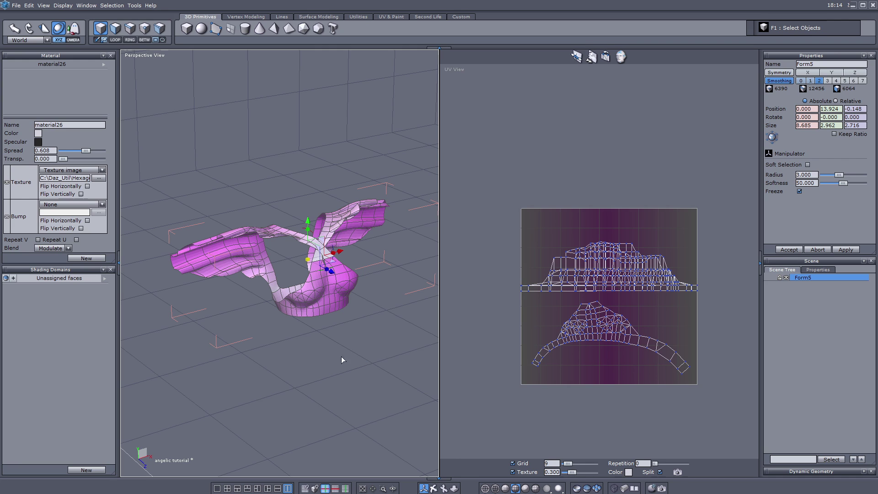
# Remove material26 from the garment and create a new shading domain from all the faces of the wing drapes' UV island
pyautogui.click(103, 66)
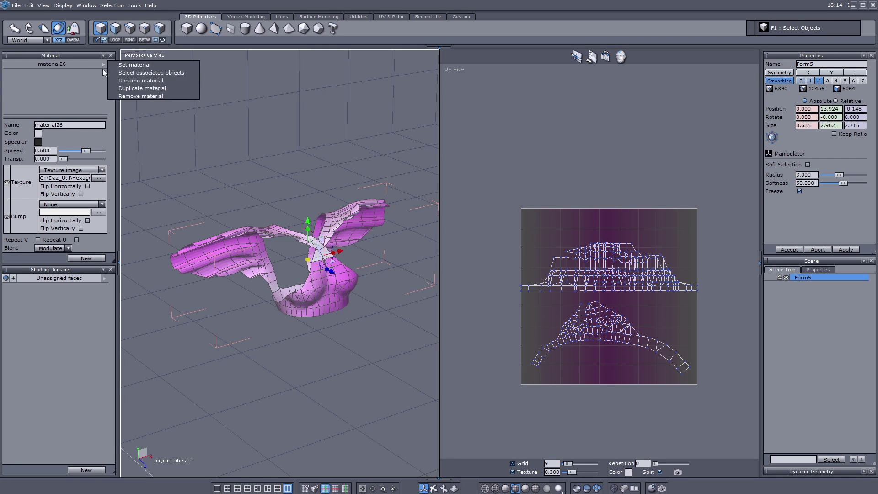
pyautogui.click(117, 96)
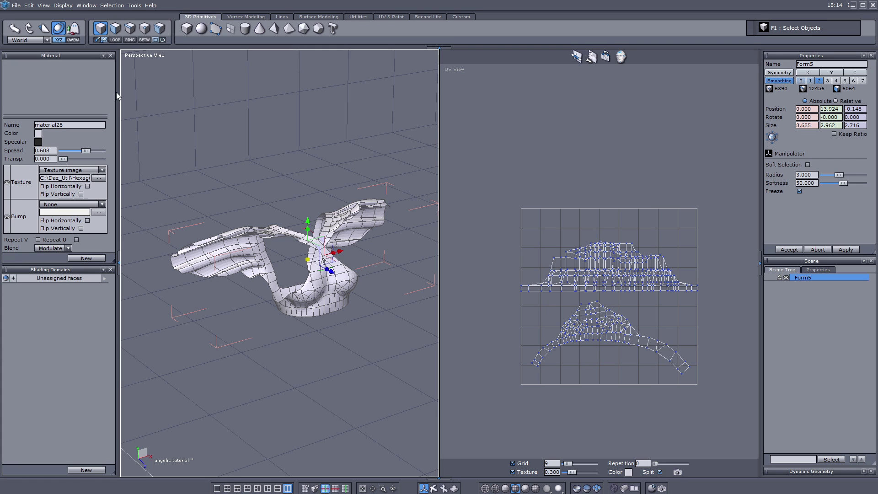
pyautogui.click(115, 28)
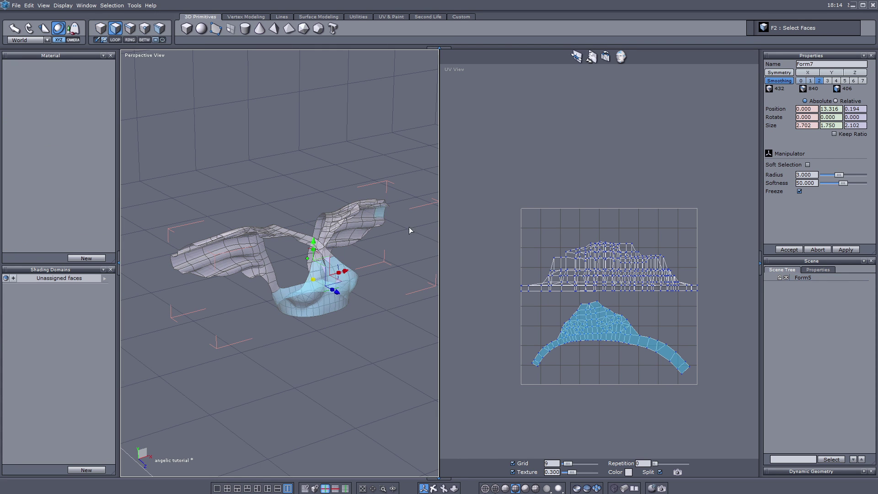
pyautogui.moveTo(516, 228); pyautogui.dragTo(718, 300)
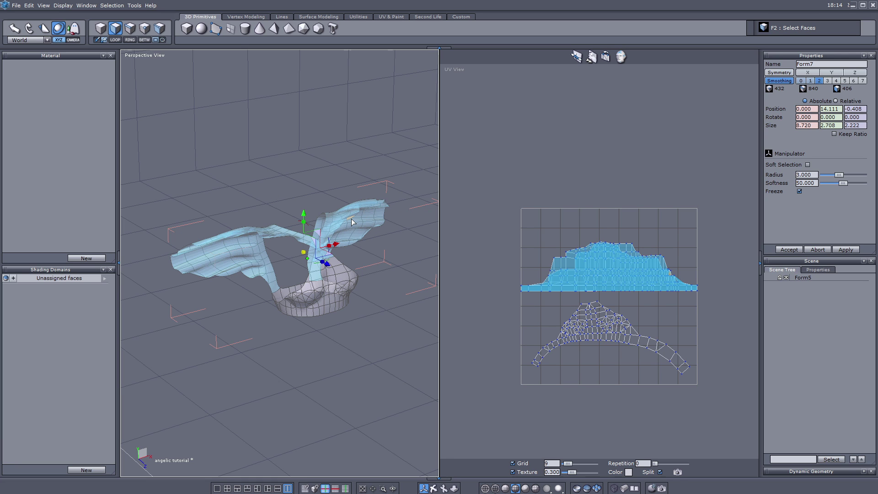
pyautogui.click(86, 469)
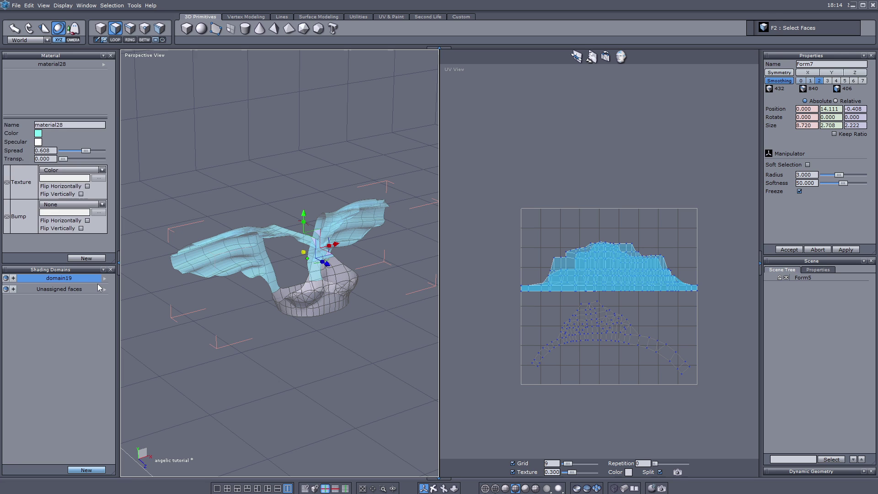
# Rename the new domain's material as Wings, set its color to white and return to object selection
pyautogui.moveTo(77, 125); pyautogui.dragTo(24, 129)
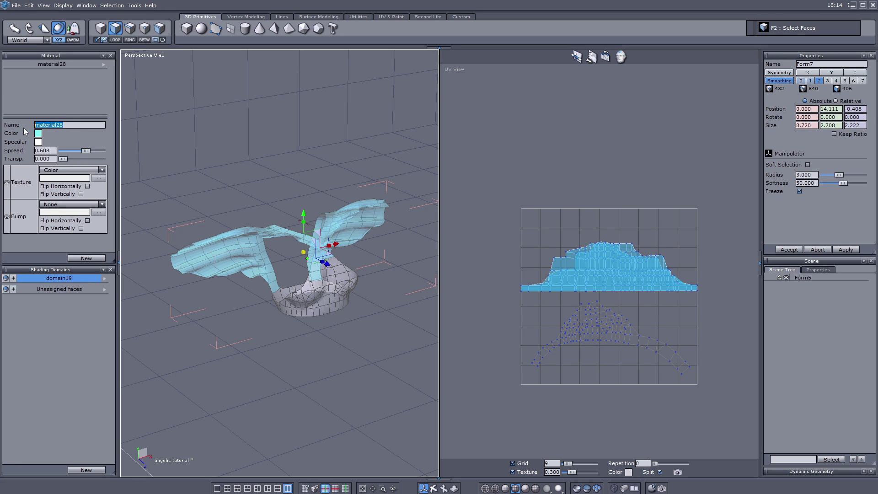
pyautogui.write('Wings')
pyautogui.click(38, 134)
pyautogui.click(40, 134)
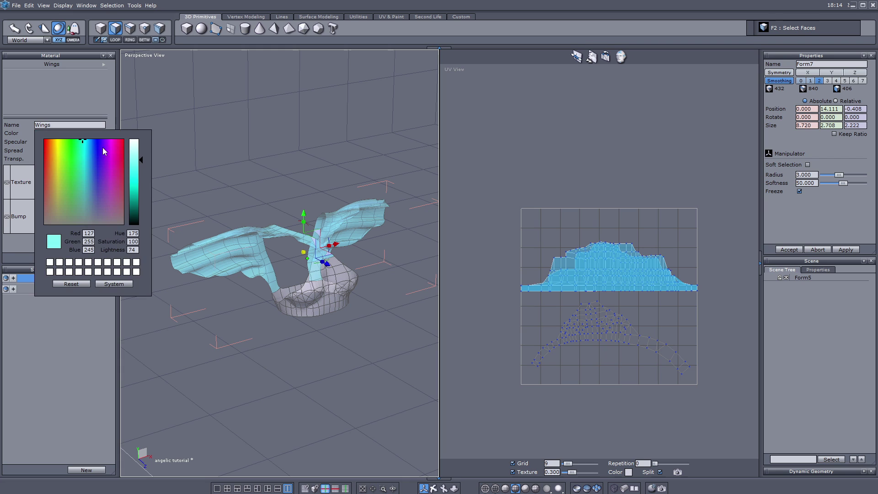
pyautogui.moveTo(131, 157); pyautogui.dragTo(143, 137)
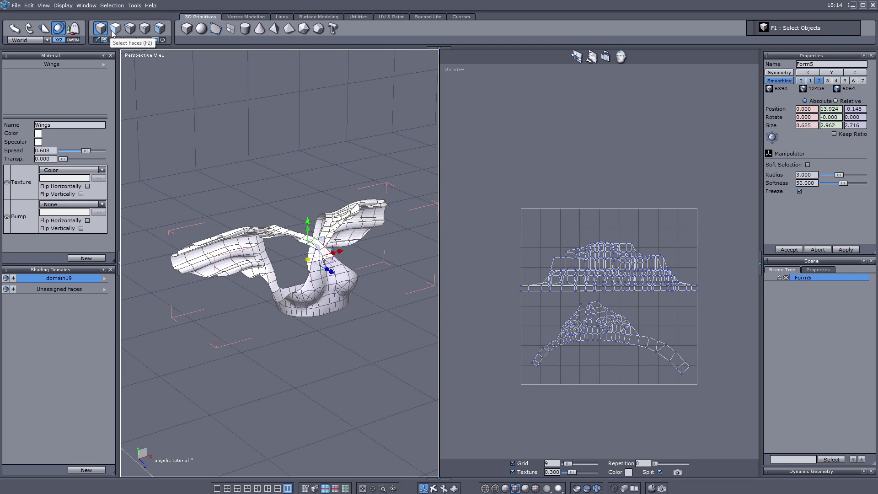
# Create a second shading domain from the torso's UV faces and rename its material as Torso
pyautogui.moveTo(504, 300); pyautogui.dragTo(755, 423)
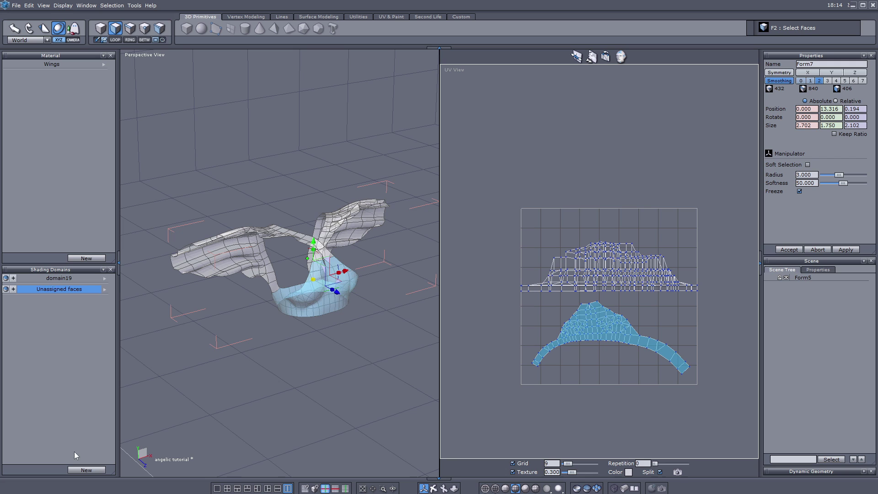
pyautogui.click(84, 470)
pyautogui.click(60, 76)
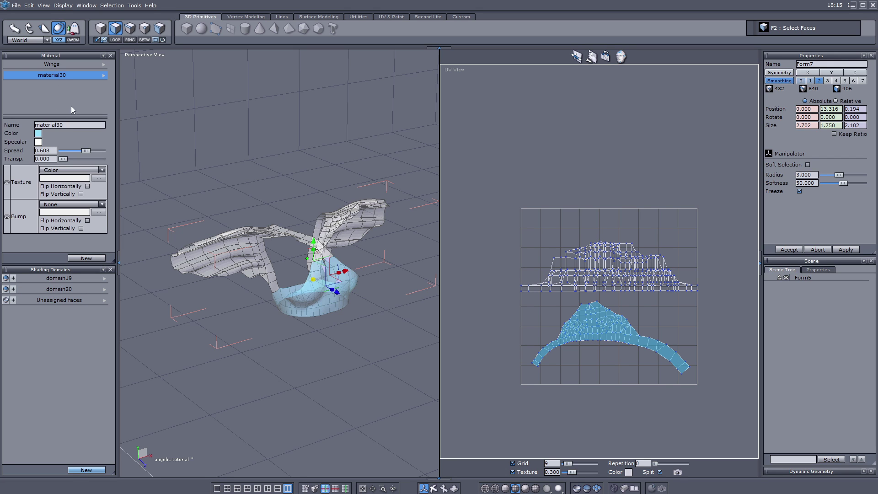
pyautogui.doubleClick(65, 127)
pyautogui.write('Torso')
pyautogui.press('Return')
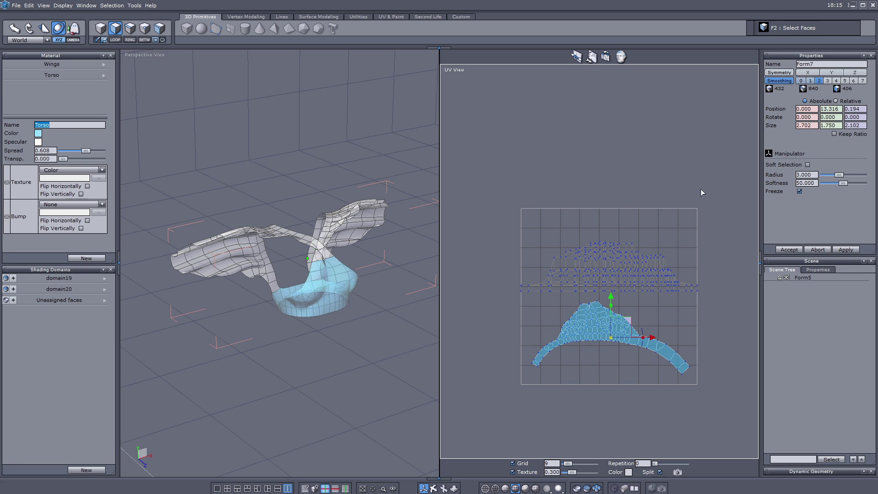
# Select the whole garment and apply an image file as the texture of the Wings material
pyautogui.press('F1')
pyautogui.click(291, 229)
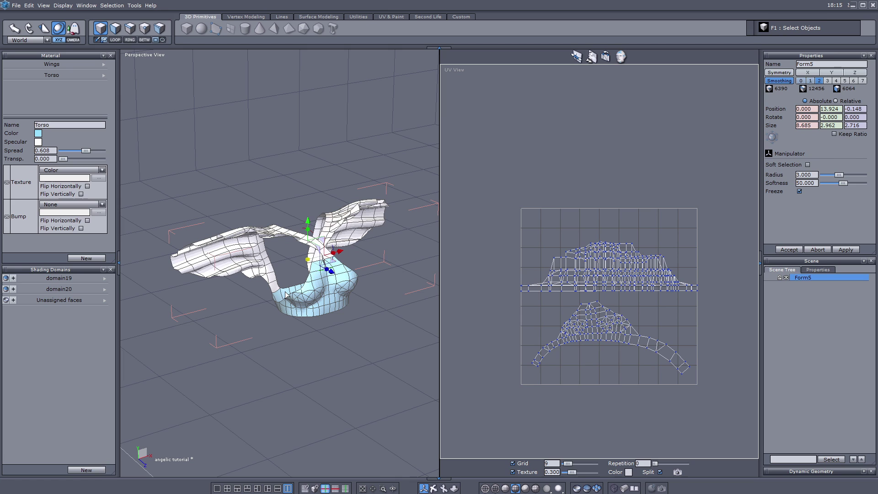
pyautogui.click(577, 247)
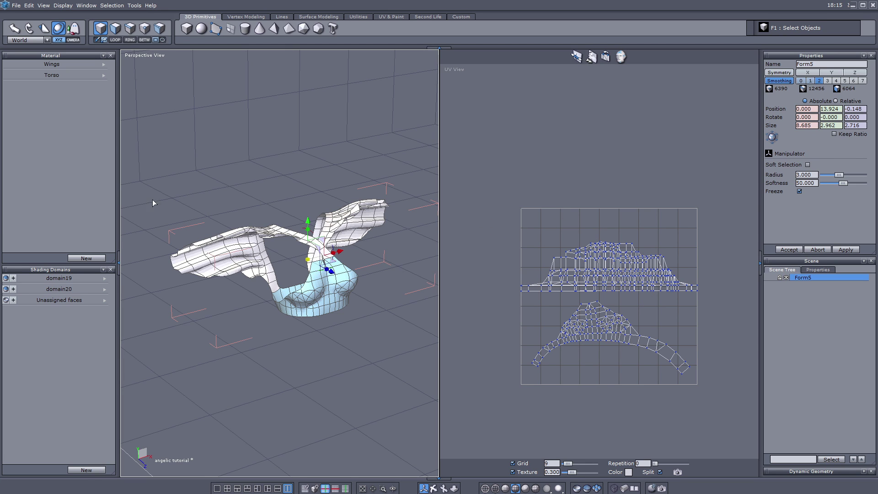
pyautogui.click(56, 67)
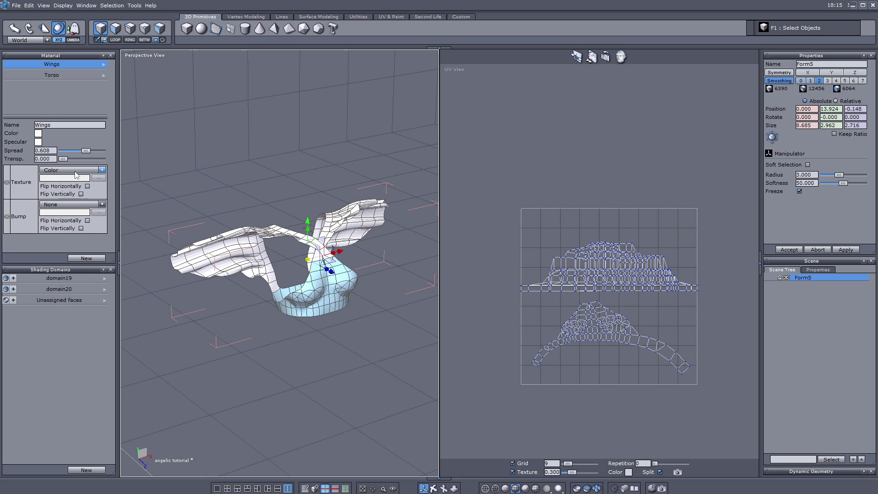
pyautogui.click(102, 169)
pyautogui.click(76, 189)
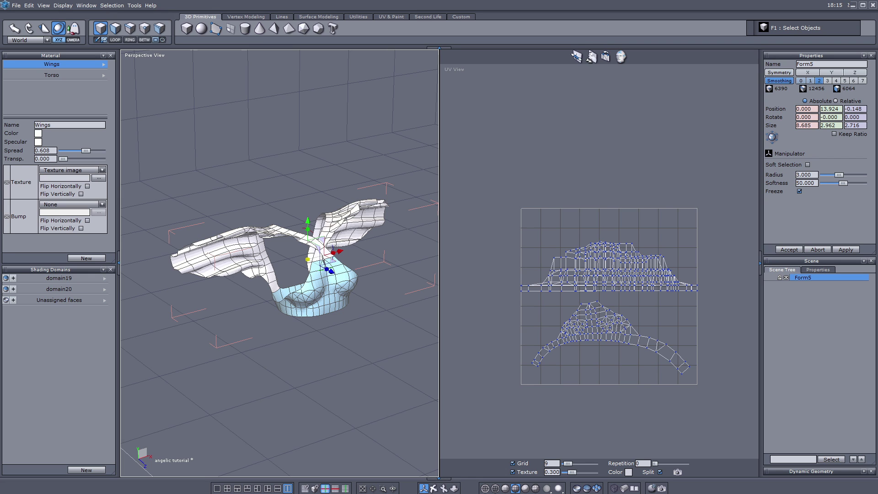
# Examine how the image texture covers the wing drapes and the plain torso from several angles and distances
pyautogui.click(434, 489)
pyautogui.moveTo(237, 258); pyautogui.dragTo(280, 256, button='middle')
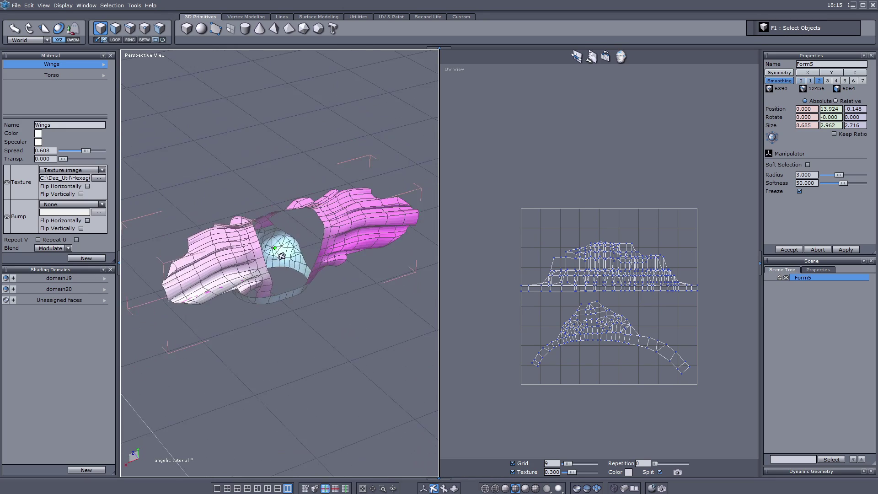
pyautogui.moveTo(282, 255); pyautogui.dragTo(278, 234)
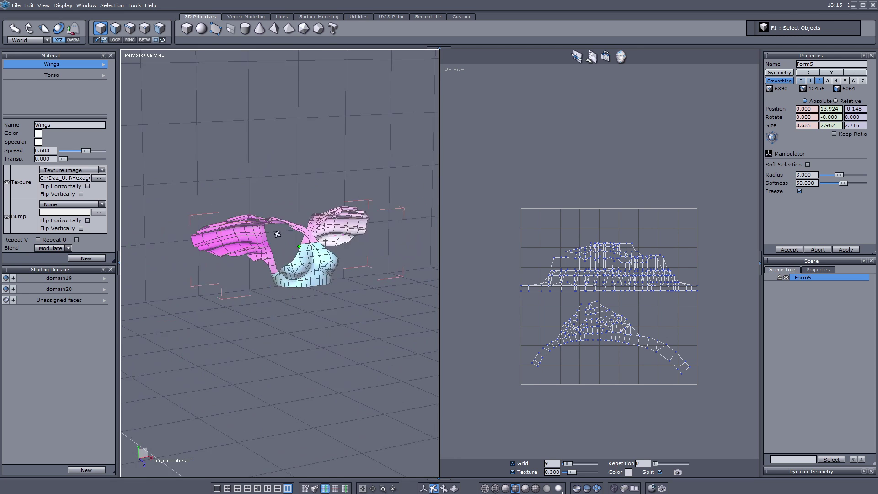
pyautogui.scroll(3, 278, 238)
pyautogui.moveTo(278, 244)
pyautogui.mouseDown(button='middle')
pyautogui.moveTo(276, 253)
pyautogui.moveTo(248, 236)
pyautogui.moveTo(402, 227)
pyautogui.moveTo(252, 240)
pyautogui.moveTo(278, 251)
pyautogui.mouseUp(button='middle')
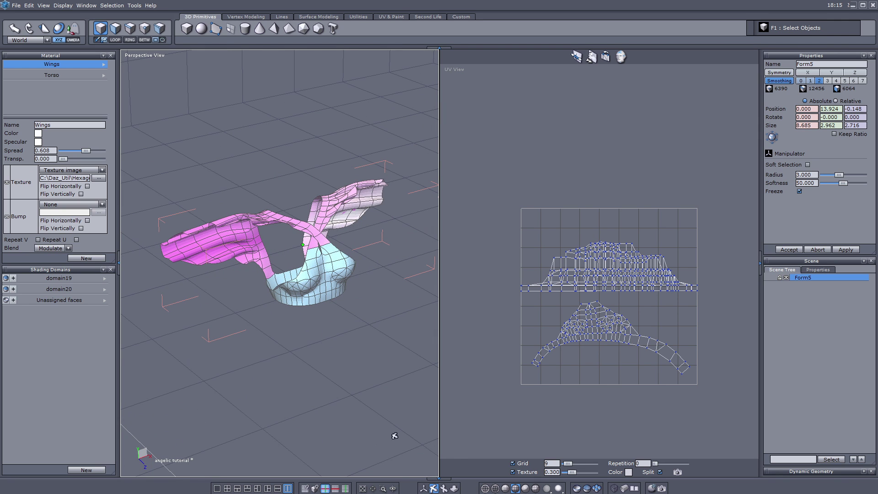
pyautogui.click(423, 489)
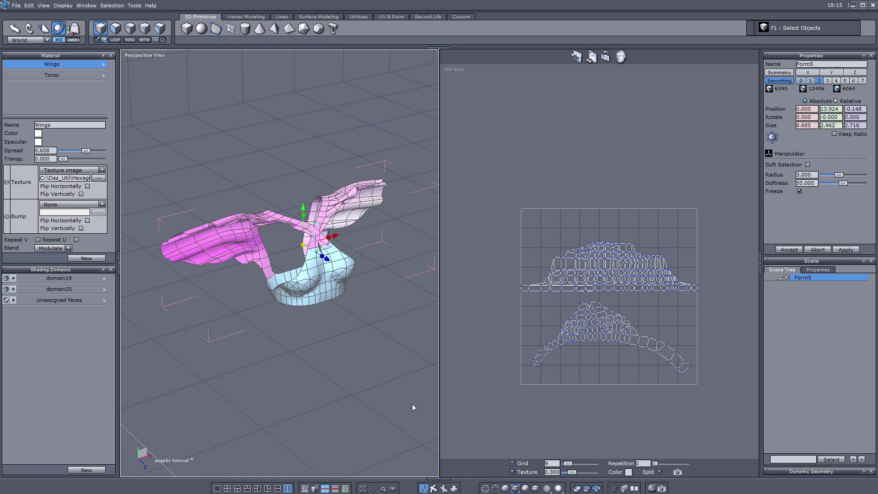
pyautogui.click(433, 488)
pyautogui.moveTo(281, 293); pyautogui.dragTo(402, 296)
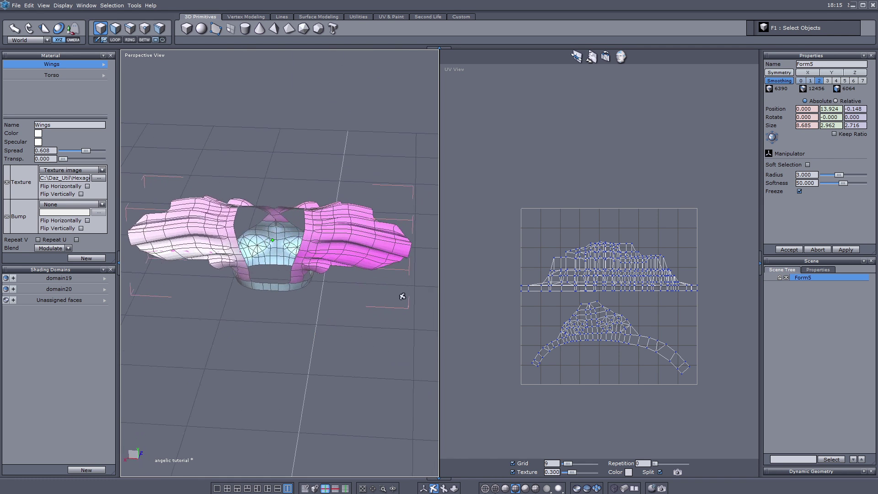
pyautogui.moveTo(403, 296); pyautogui.dragTo(238, 247, button='middle')
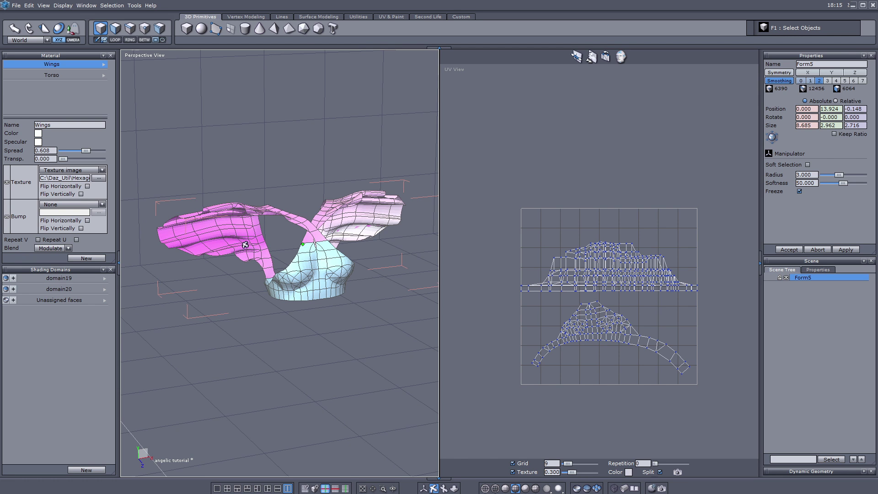
pyautogui.moveTo(245, 245)
pyautogui.mouseDown()
pyautogui.moveTo(414, 249)
pyautogui.moveTo(242, 253)
pyautogui.mouseUp()
pyautogui.scroll(-3, 243, 253)
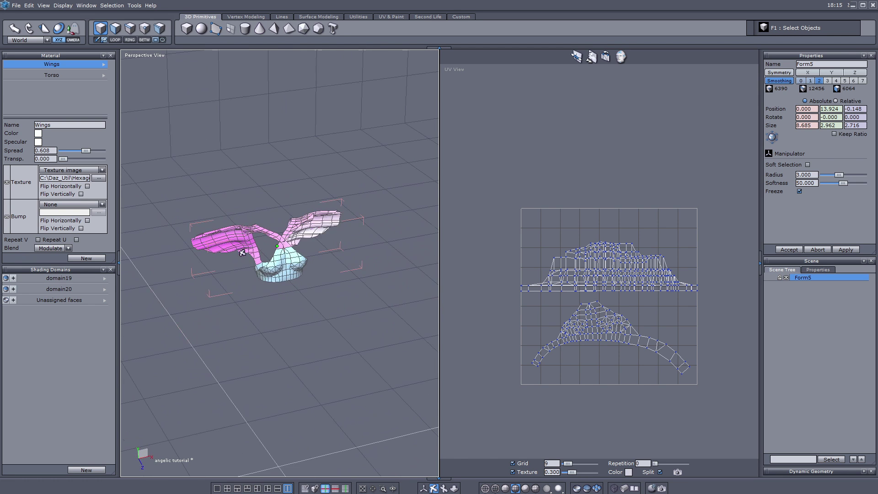
pyautogui.scroll(5, 242, 253)
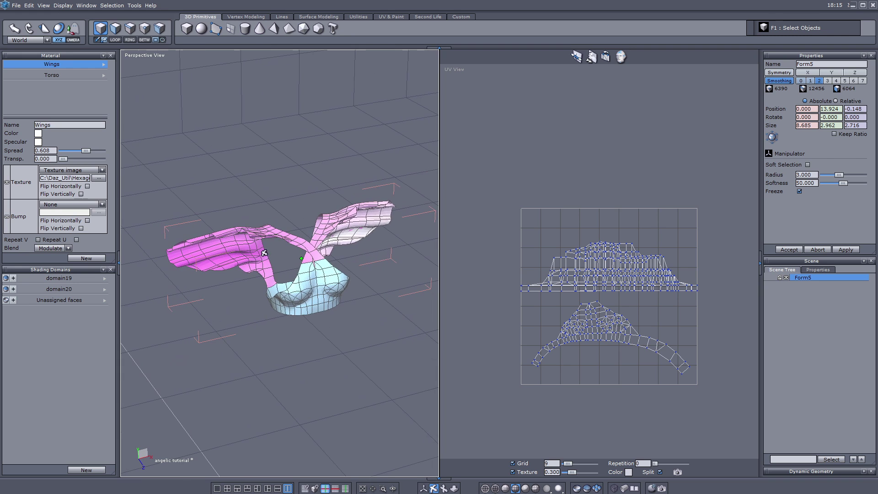
pyautogui.click(424, 488)
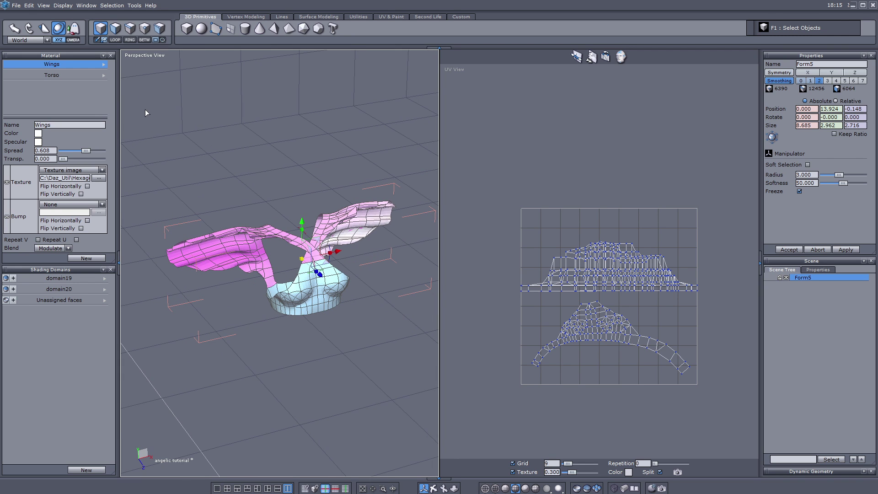
# Remove the Wings and Torso materials from the scene
pyautogui.click(104, 64)
pyautogui.click(150, 87)
pyautogui.click(102, 66)
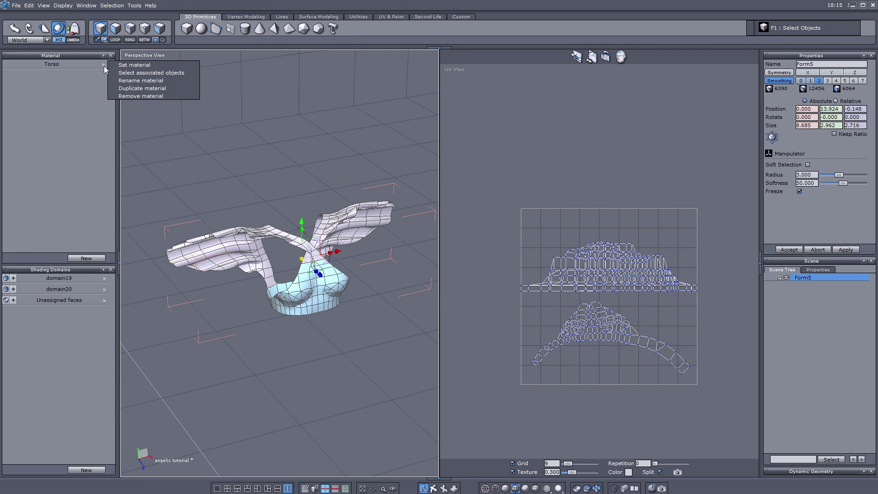
pyautogui.click(115, 95)
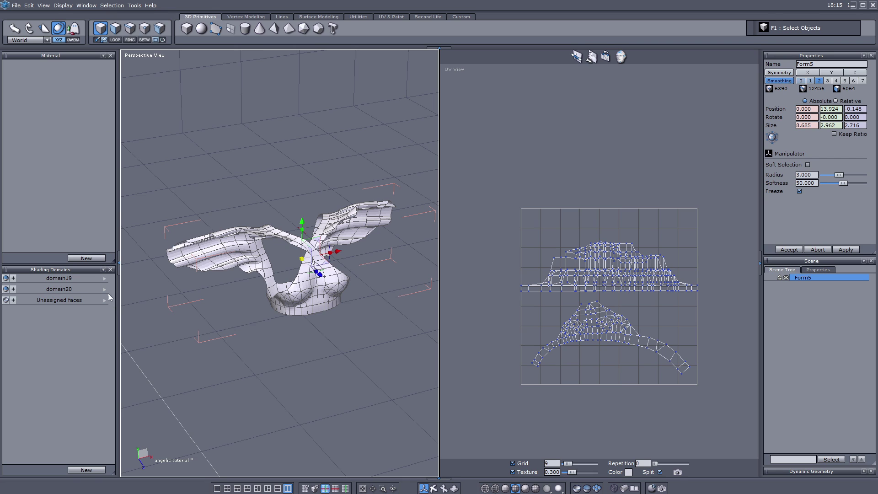
# Remove the shading domains domain19 and domain20 from the garment
pyautogui.click(104, 278)
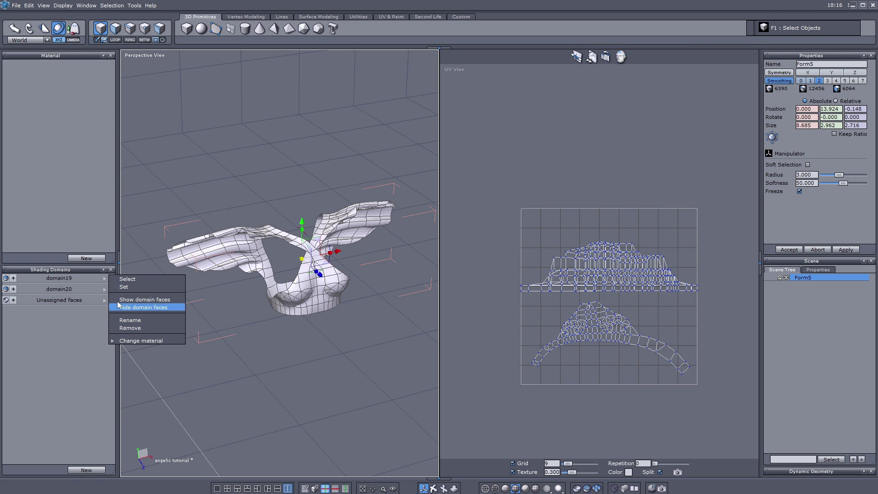
pyautogui.click(130, 328)
pyautogui.click(104, 280)
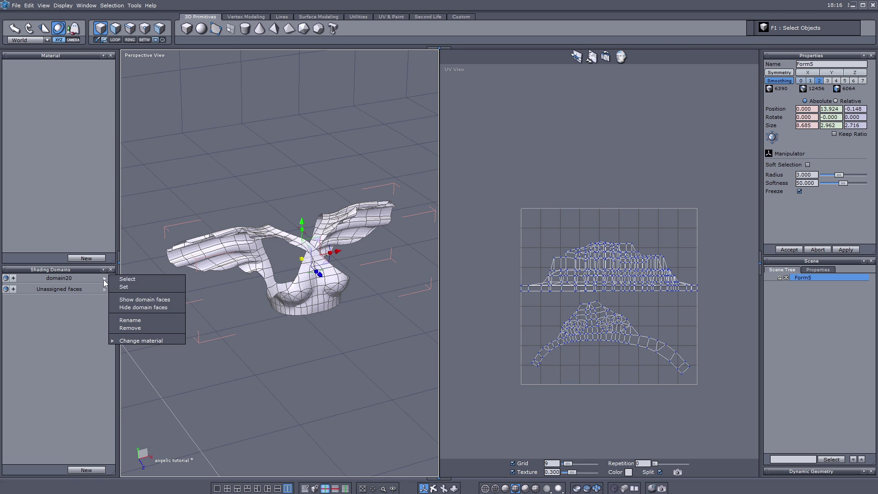
pyautogui.click(130, 328)
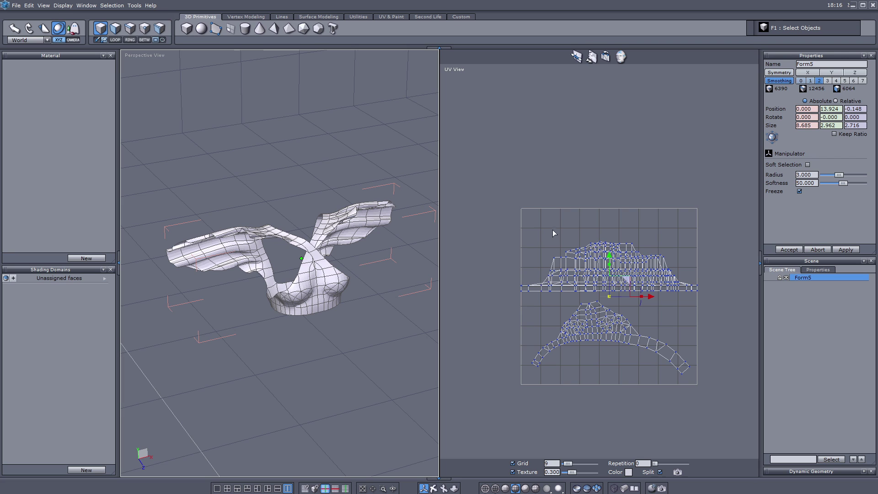
# Select individual faces in the upper part of the wing drapes' UV island to examine where they overlap
pyautogui.moveTo(541, 221); pyautogui.dragTo(521, 203, button='middle')
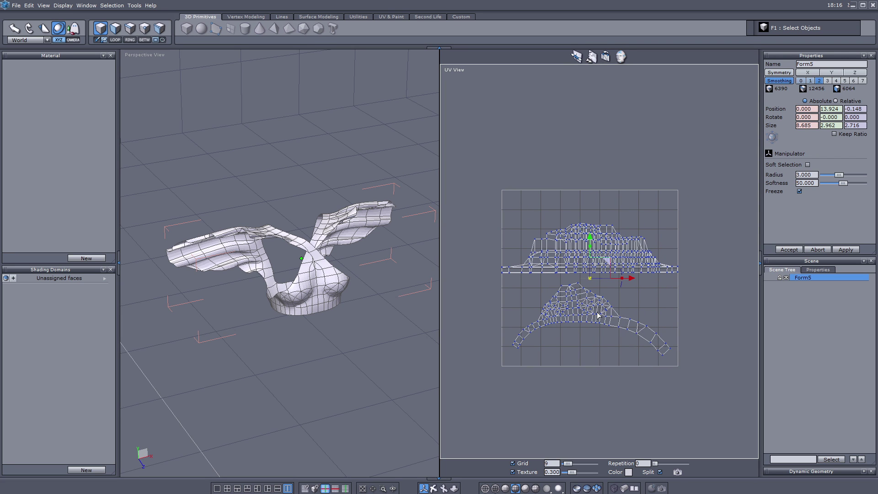
pyautogui.scroll(3, 585, 264)
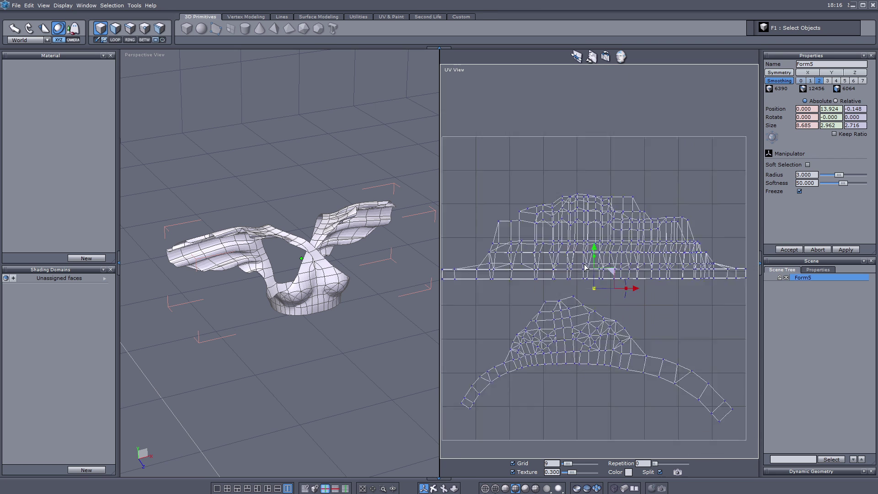
pyautogui.scroll(-4, 584, 264)
pyautogui.scroll(6, 621, 249)
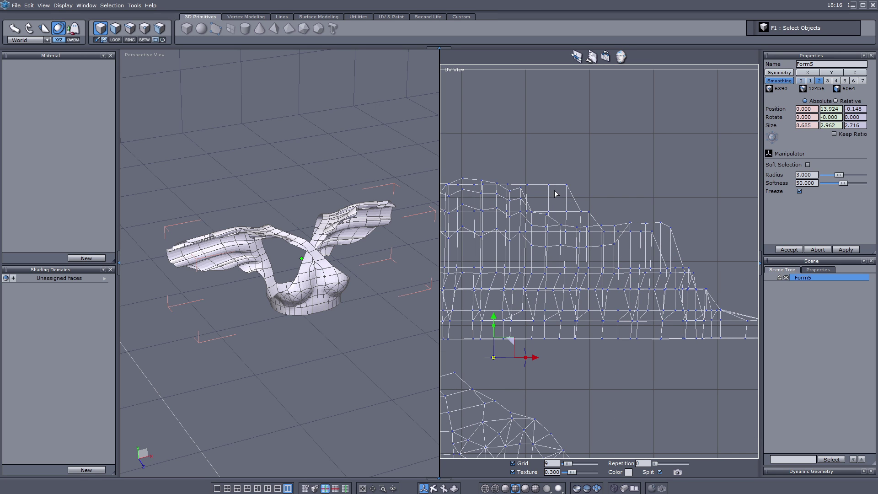
pyautogui.click(115, 27)
pyautogui.click(538, 197)
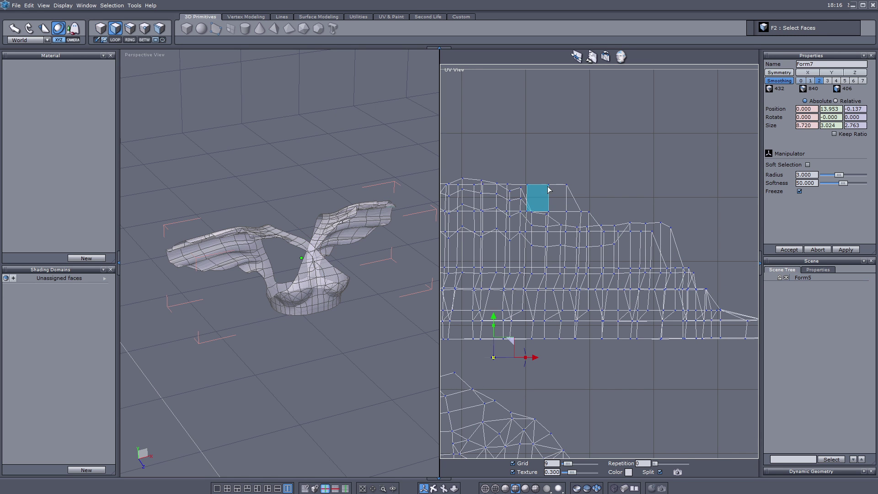
pyautogui.scroll(2, 557, 194)
pyautogui.click(526, 214)
pyautogui.click(568, 250)
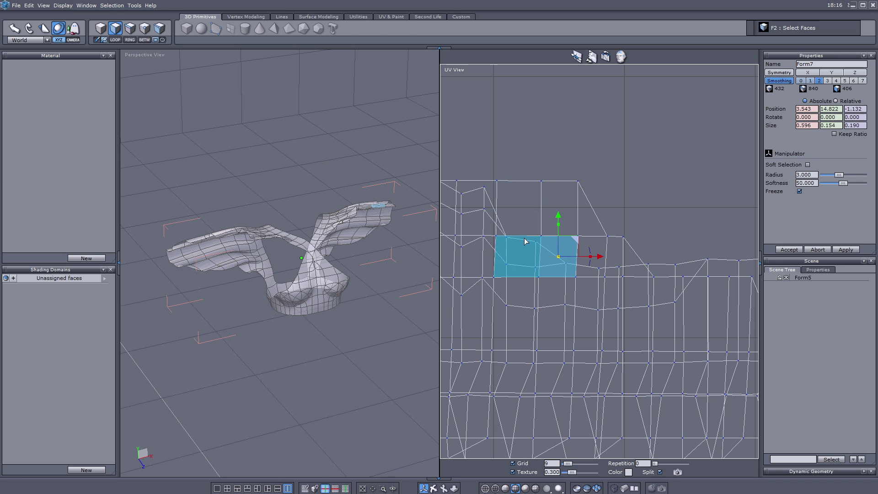
pyautogui.click(525, 243)
pyautogui.click(527, 218)
# Try moving the selected wing face downward in the UV layout, and undo the move
pyautogui.moveTo(559, 210); pyautogui.dragTo(563, 228)
pyautogui.hotkey('ctrl', 'z')
pyautogui.scroll(-4, 563, 227)
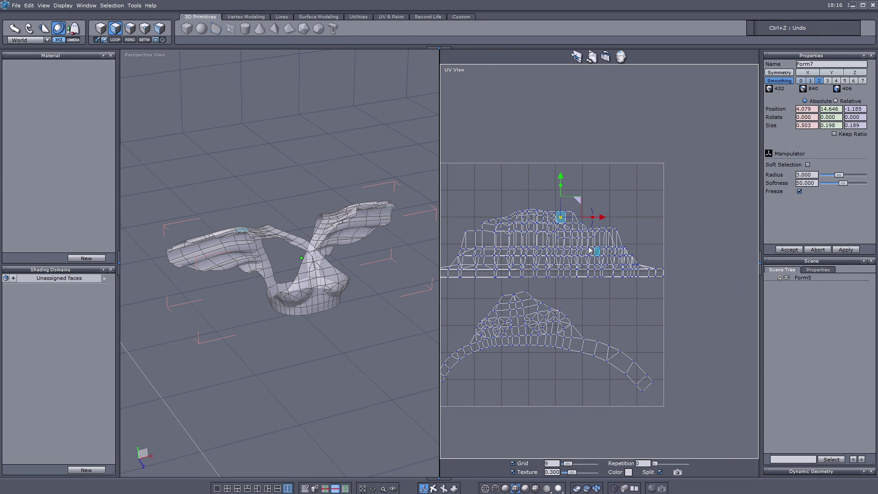
# Inspect the overlapping faces in the wing drapes' UV island, then select the whole island and clear the selection
pyautogui.scroll(1, 589, 250)
pyautogui.moveTo(570, 249); pyautogui.dragTo(588, 247, button='middle')
pyautogui.scroll(6, 547, 203)
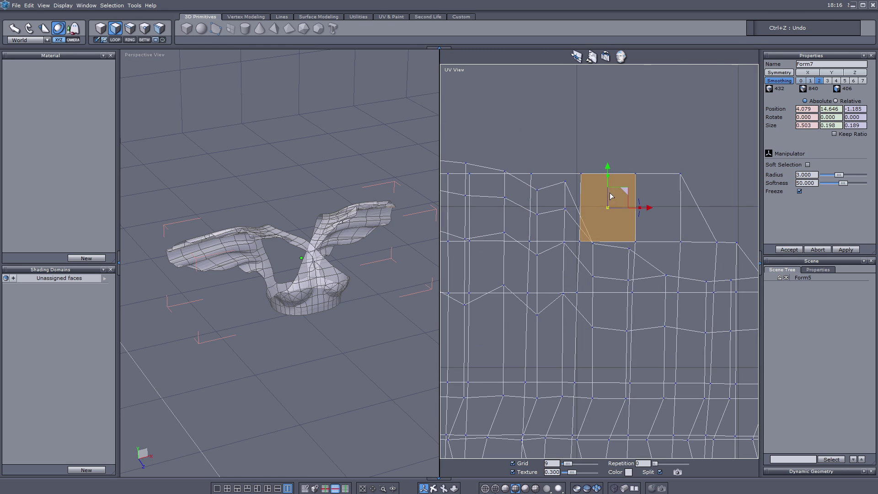
pyautogui.scroll(-5, 586, 183)
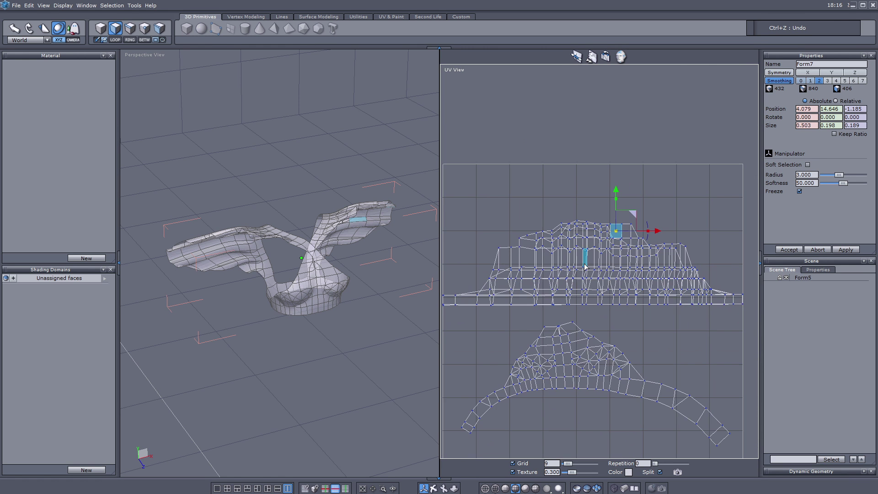
pyautogui.moveTo(585, 266); pyautogui.dragTo(590, 254, button='middle')
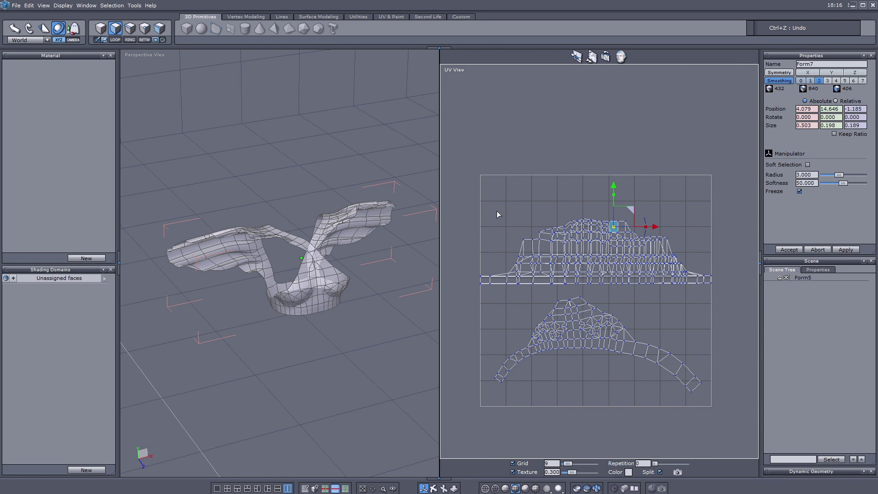
pyautogui.moveTo(466, 200); pyautogui.dragTo(752, 288)
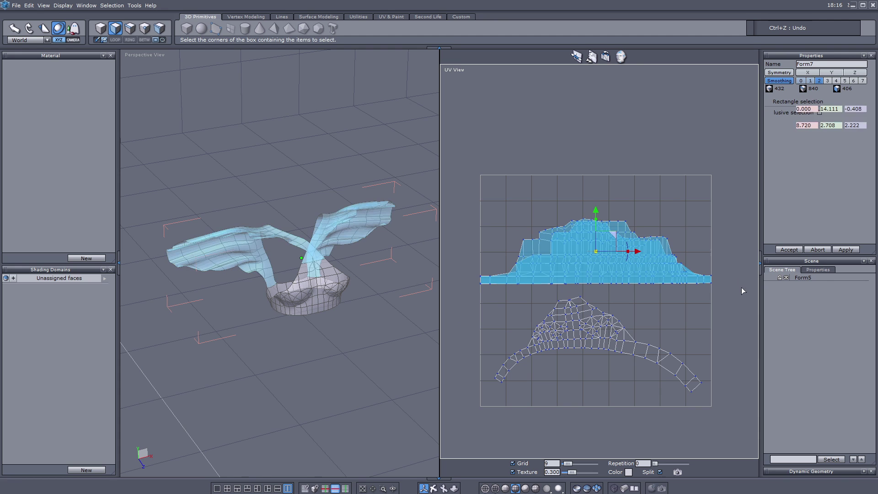
pyautogui.click(641, 221)
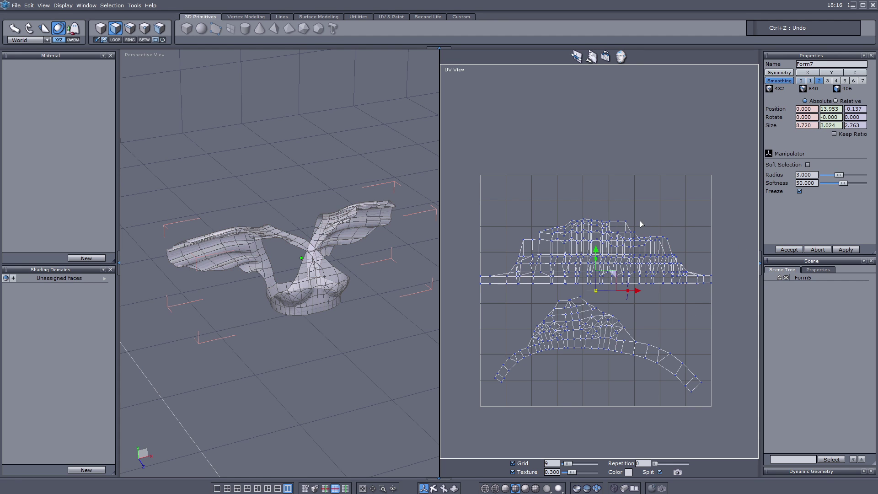
pyautogui.click(595, 236)
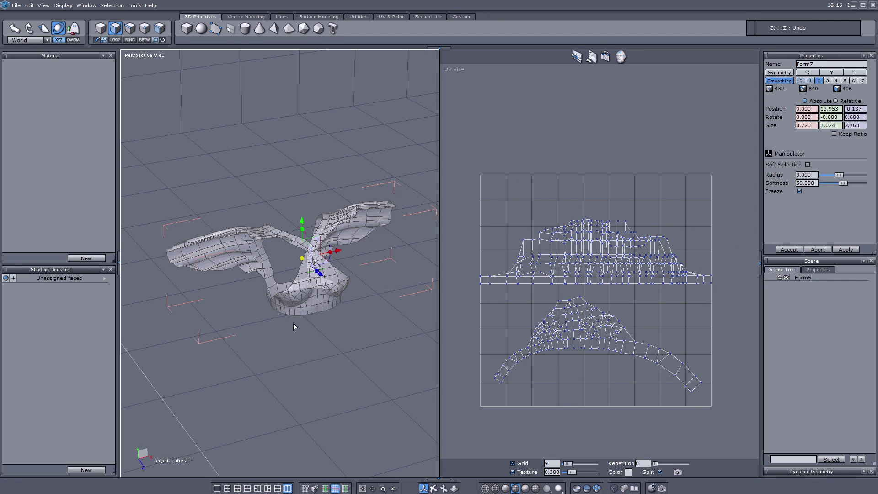
# Unfold the garment's UVs as one connected layout using the current seam-based settings, and accept the result
pyautogui.moveTo(293, 323); pyautogui.dragTo(294, 330, button='middle')
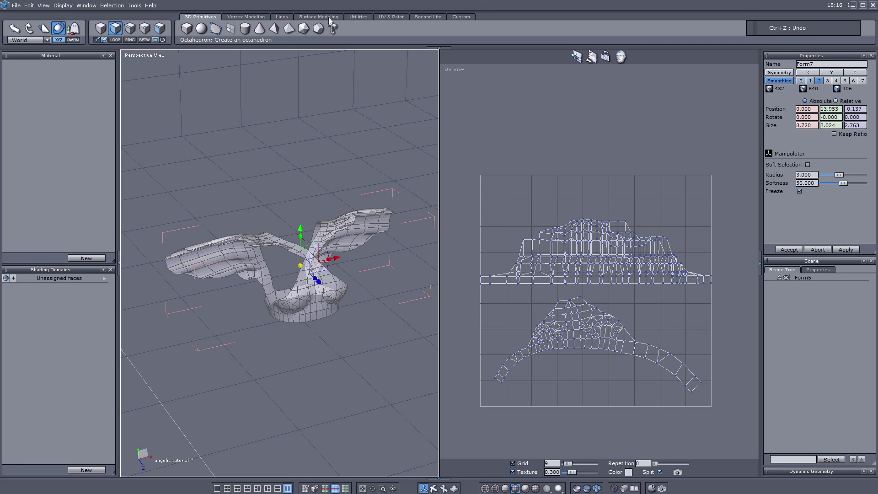
pyautogui.hotkey('ctrl', 'z')
pyautogui.click(772, 151)
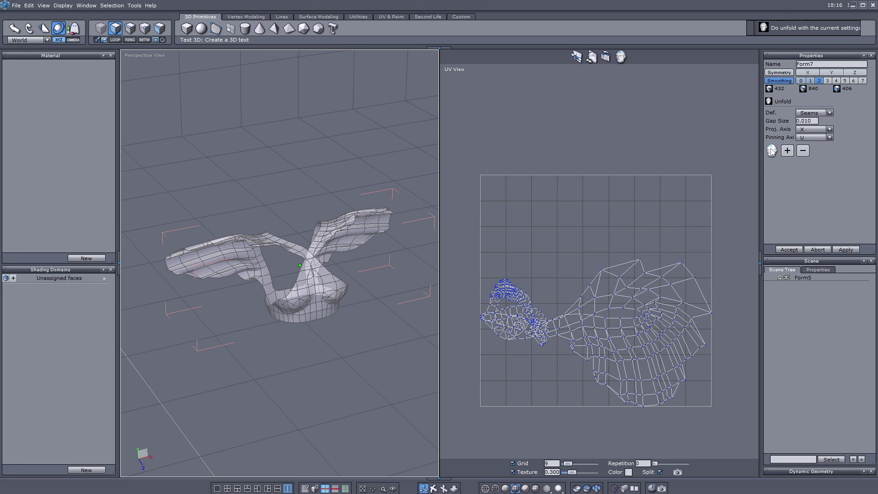
pyautogui.click(784, 250)
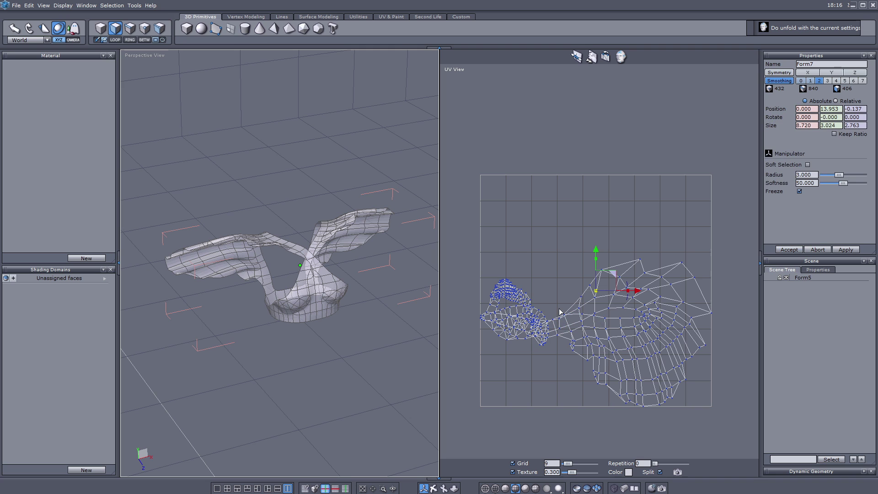
pyautogui.moveTo(624, 208); pyautogui.dragTo(627, 193, button='middle')
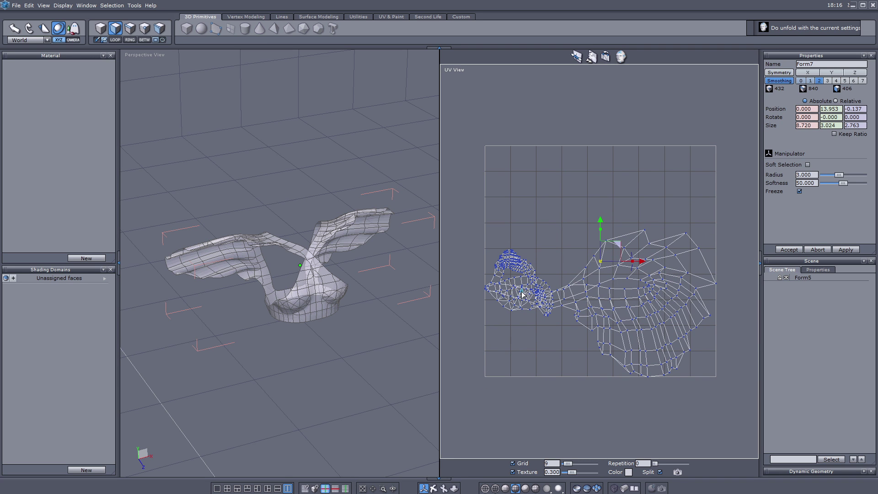
# Turn the garment to a side view and box-select the wing drape and upper strap faces above the bodice
pyautogui.moveTo(361, 287); pyautogui.dragTo(361, 293, button='middle')
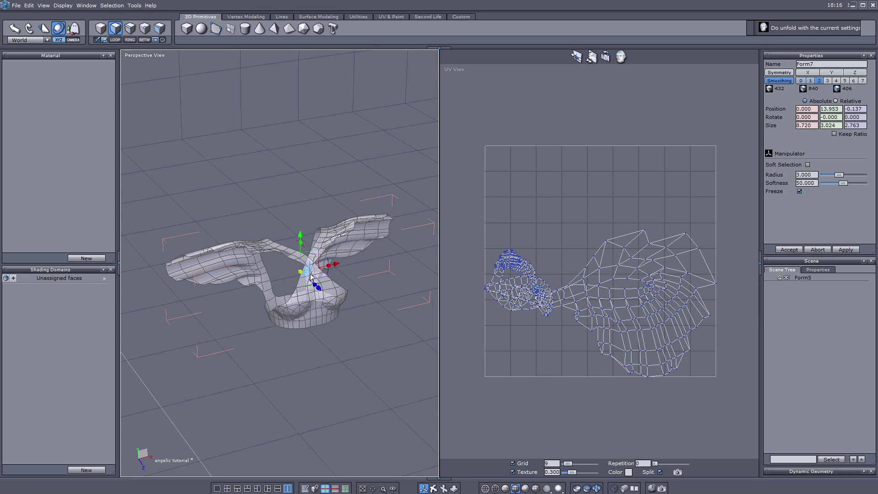
pyautogui.scroll(3, 311, 276)
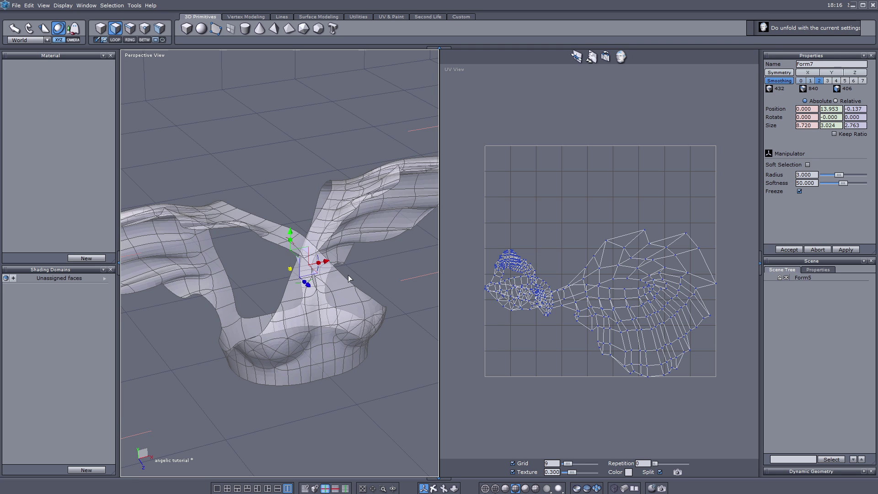
pyautogui.scroll(-3, 348, 275)
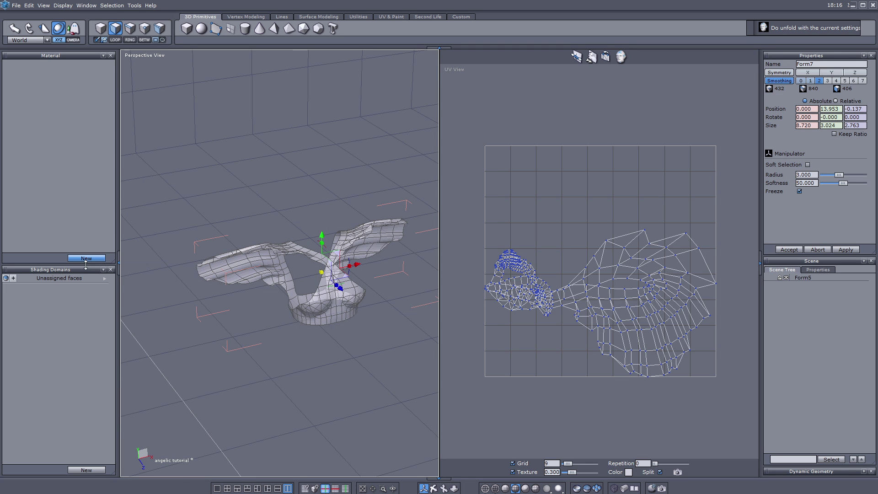
pyautogui.click(433, 488)
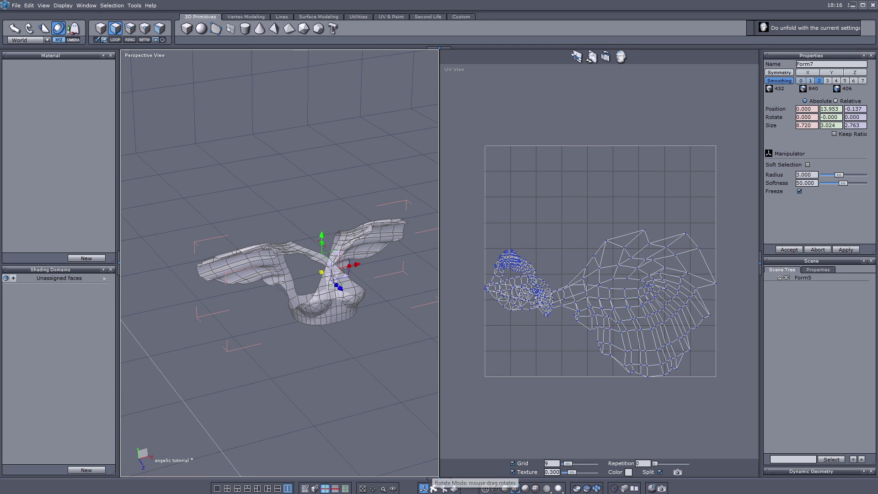
pyautogui.moveTo(393, 403); pyautogui.dragTo(246, 294)
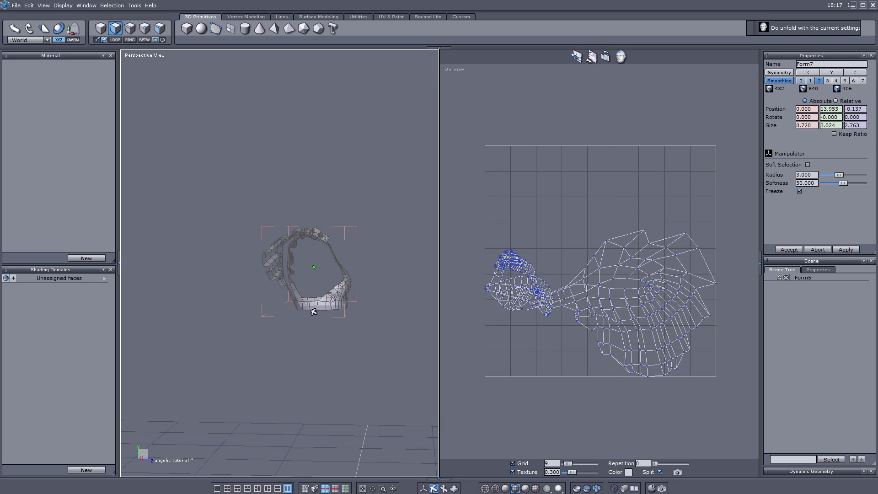
pyautogui.moveTo(314, 311); pyautogui.dragTo(319, 311)
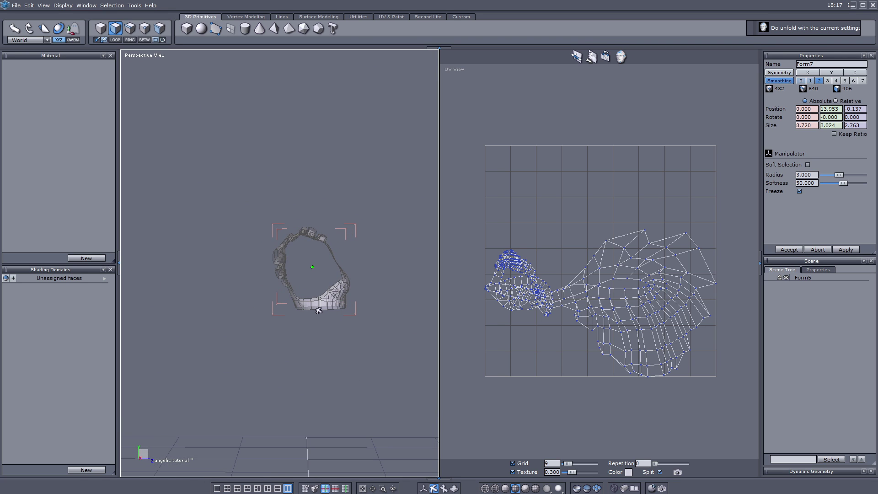
pyautogui.click(424, 488)
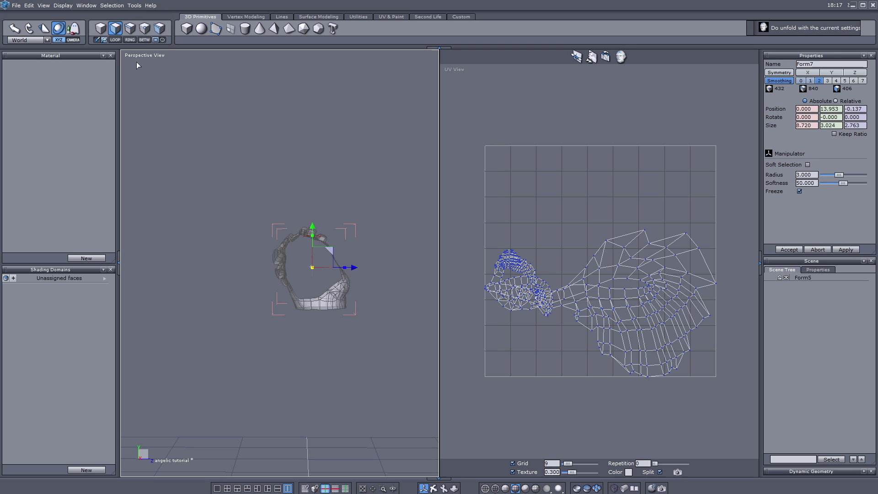
pyautogui.click(115, 29)
pyautogui.moveTo(237, 205); pyautogui.dragTo(341, 292)
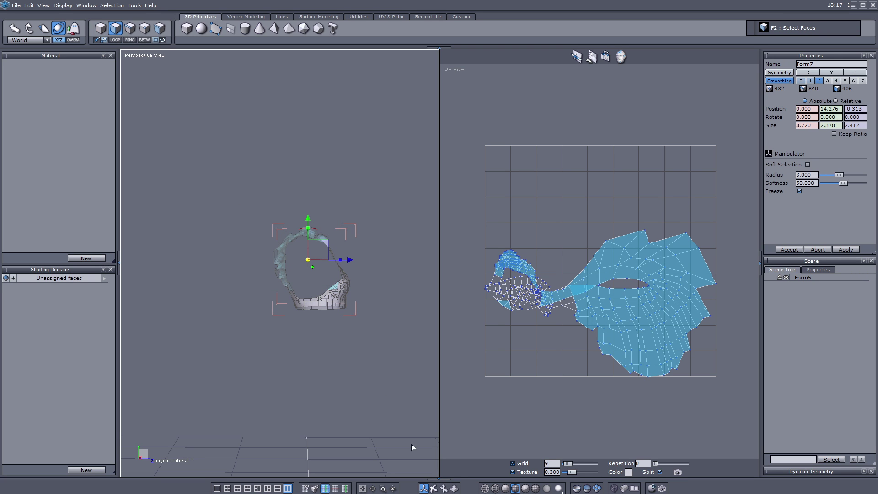
# Add the remaining strap faces at the lower ends of the wing drapes to the face selection
pyautogui.scroll(4, 319, 300)
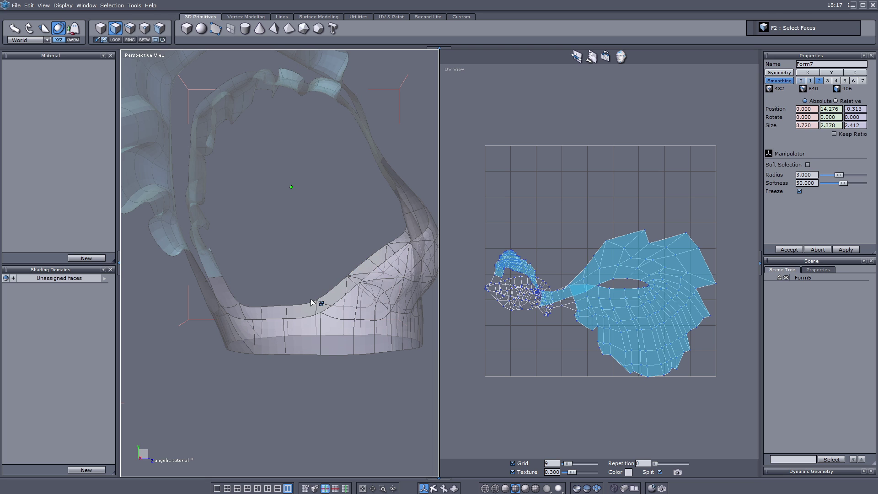
pyautogui.click(434, 488)
pyautogui.moveTo(274, 247); pyautogui.dragTo(310, 211)
pyautogui.click(424, 489)
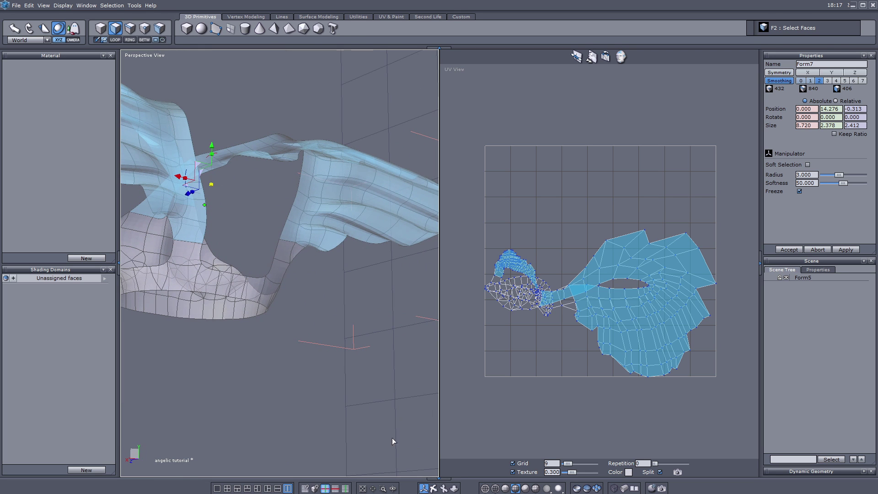
pyautogui.keyDown('shift'); pyautogui.click(295, 252); pyautogui.keyUp('shift')
pyautogui.keyDown('shift'); pyautogui.click(285, 255); pyautogui.keyUp('shift')
pyautogui.keyDown('shift'); pyautogui.click(278, 270); pyautogui.keyUp('shift')
pyautogui.keyDown('shift'); pyautogui.click(205, 253); pyautogui.keyUp('shift')
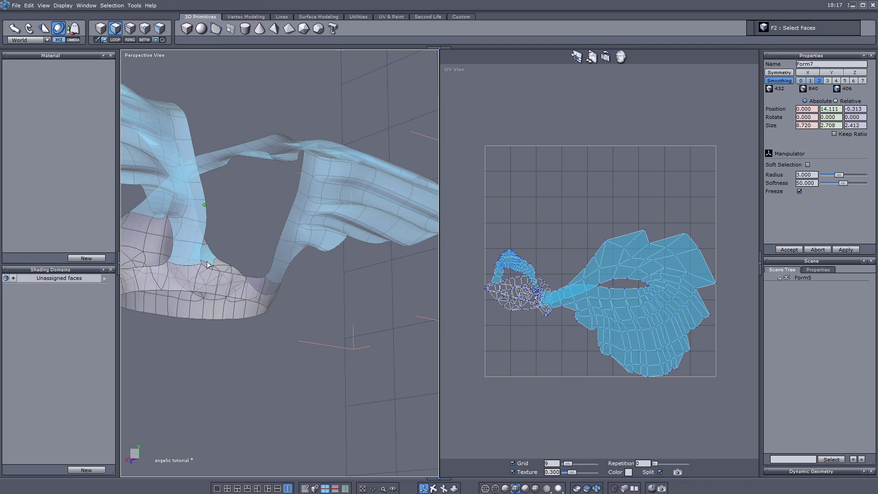
# Deselect the stray torso faces beside the small opening just below the crossing straps
pyautogui.click(434, 488)
pyautogui.scroll(-5, 282, 254)
pyautogui.moveTo(280, 255); pyautogui.dragTo(120, 281)
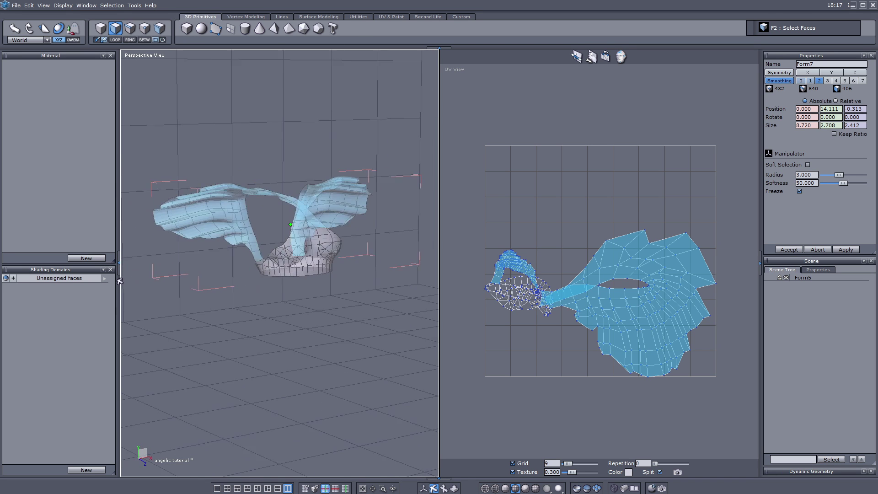
pyautogui.scroll(2, 333, 231)
pyautogui.moveTo(333, 231); pyautogui.dragTo(315, 203)
pyautogui.scroll(4, 256, 213)
pyautogui.press('space')
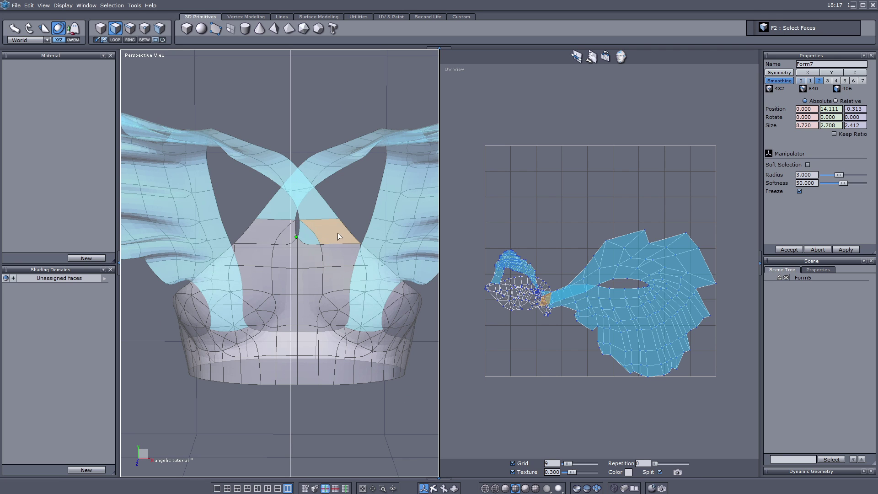
pyautogui.click(290, 311)
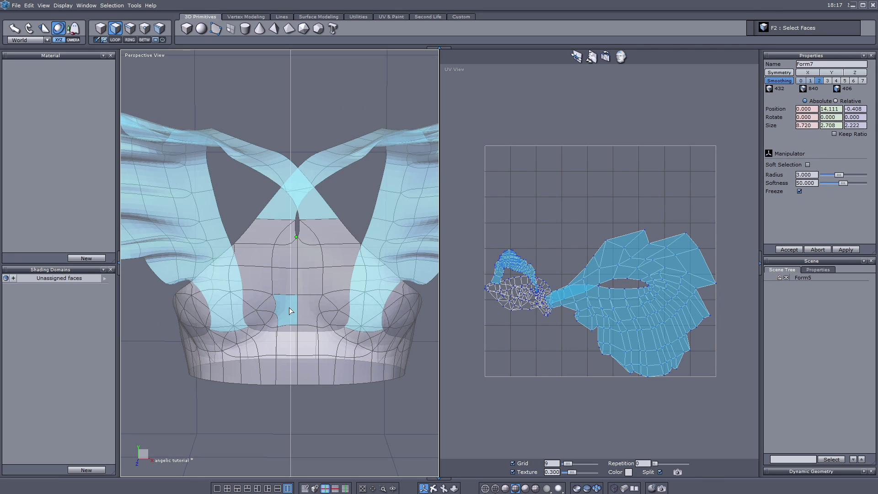
# Create a new shading domain from the selected wing faces and display its material's settings
pyautogui.click(444, 488)
pyautogui.click(433, 488)
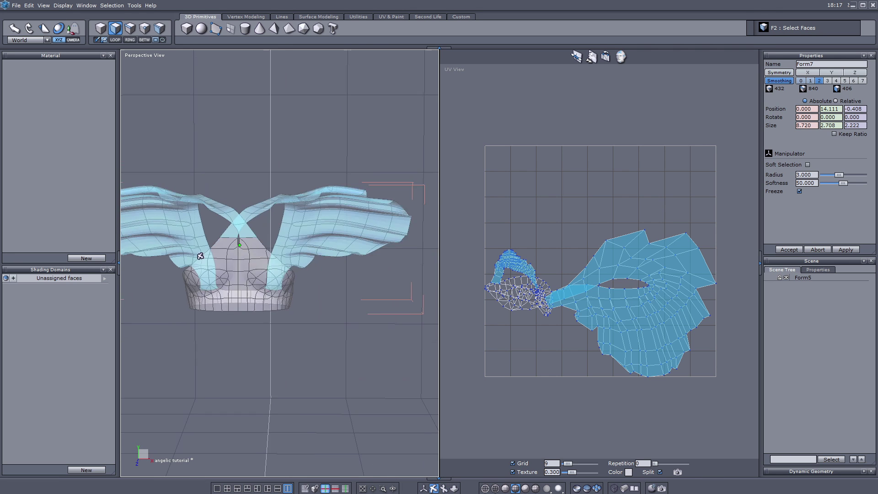
pyautogui.moveTo(196, 255); pyautogui.dragTo(395, 442)
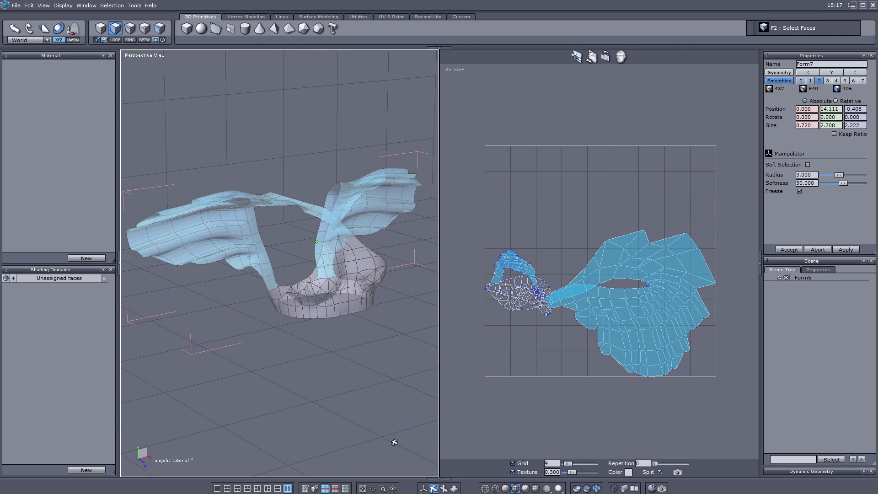
pyautogui.click(422, 488)
pyautogui.click(87, 471)
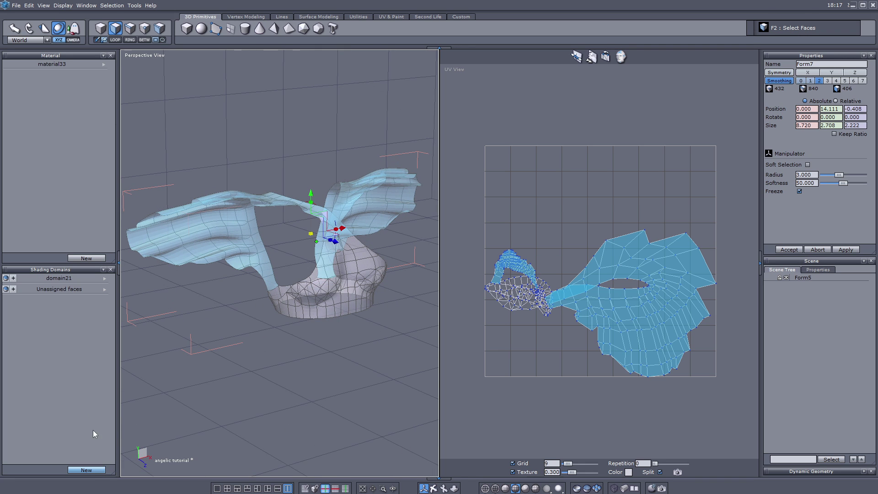
pyautogui.click(62, 279)
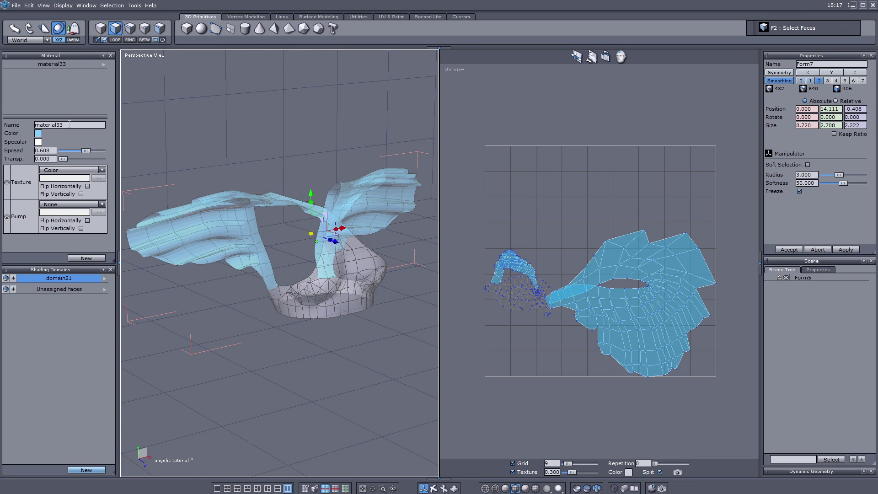
# Rename the wing domain's material as Wings and set its color to white
pyautogui.doubleClick(41, 125)
pyautogui.write('W')
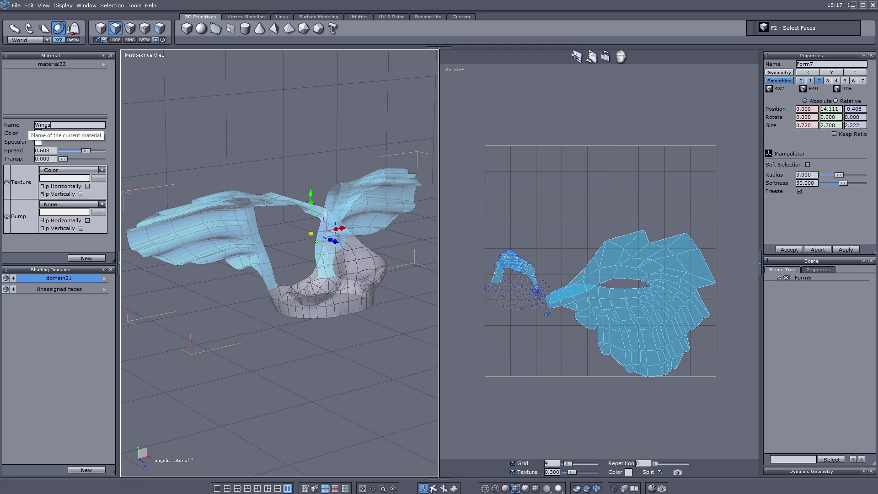
pyautogui.write('ings')
pyautogui.press('Return')
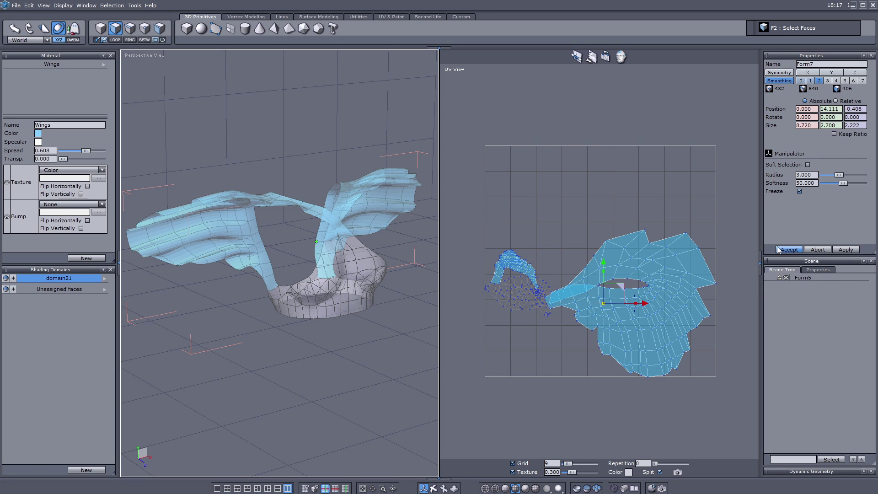
pyautogui.click(779, 249)
pyautogui.click(38, 133)
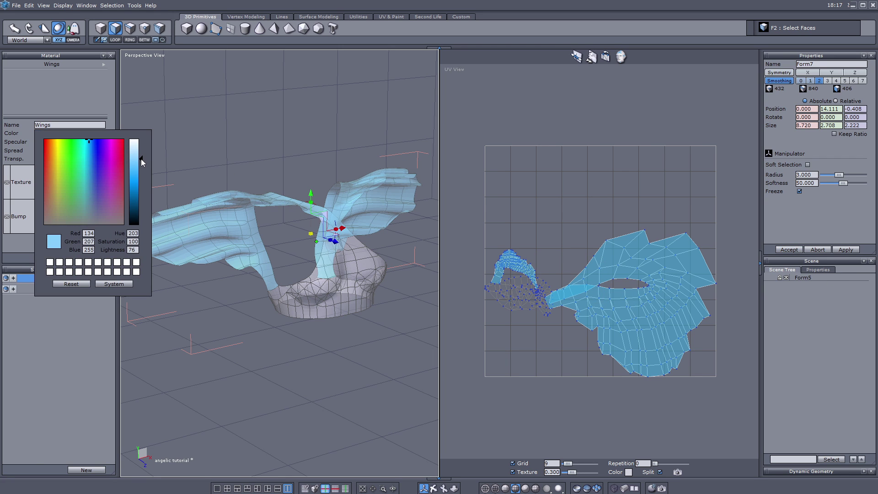
pyautogui.moveTo(141, 158); pyautogui.dragTo(134, 120)
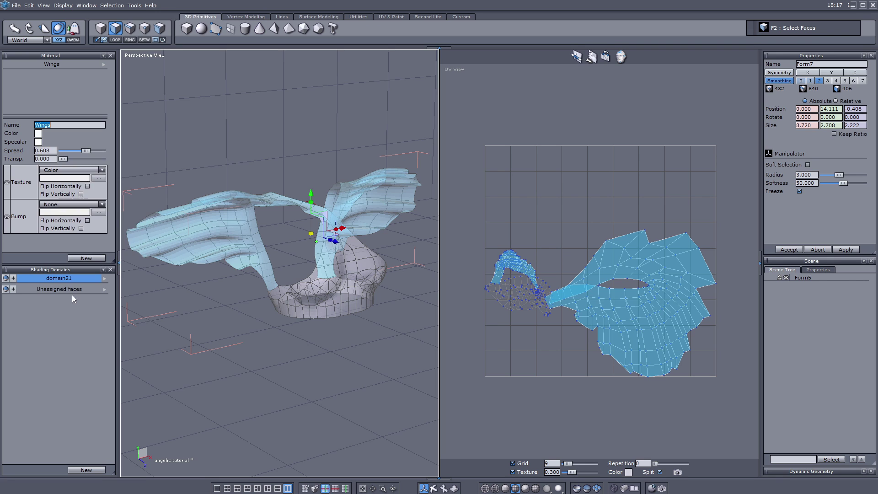
# Create a new shading domain from the unassigned torso faces and display its material's settings
pyautogui.click(573, 292)
pyautogui.click(59, 290)
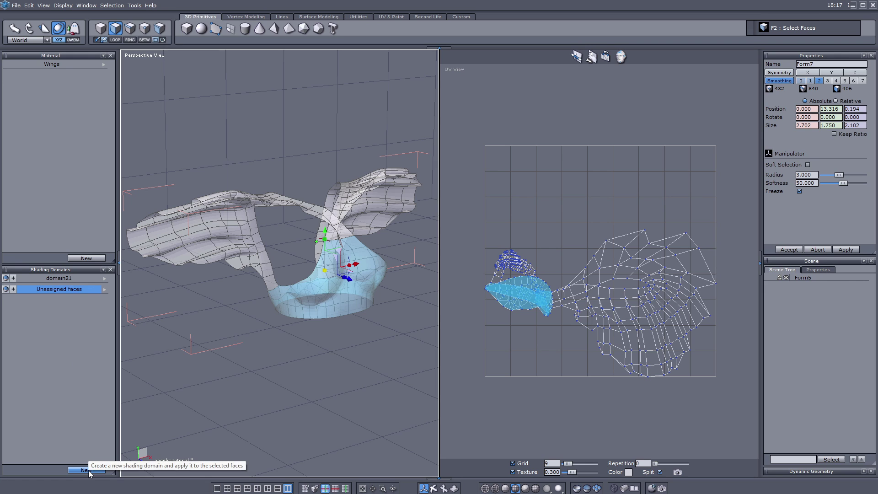
pyautogui.click(88, 468)
pyautogui.click(51, 290)
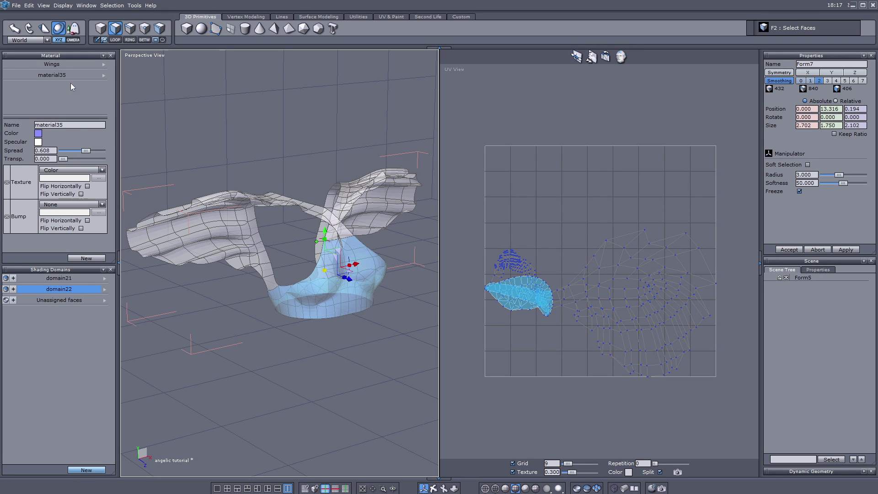
# Rename the torso domain's material as Torso, accept it, and return to object selection
pyautogui.moveTo(77, 123); pyautogui.dragTo(18, 124)
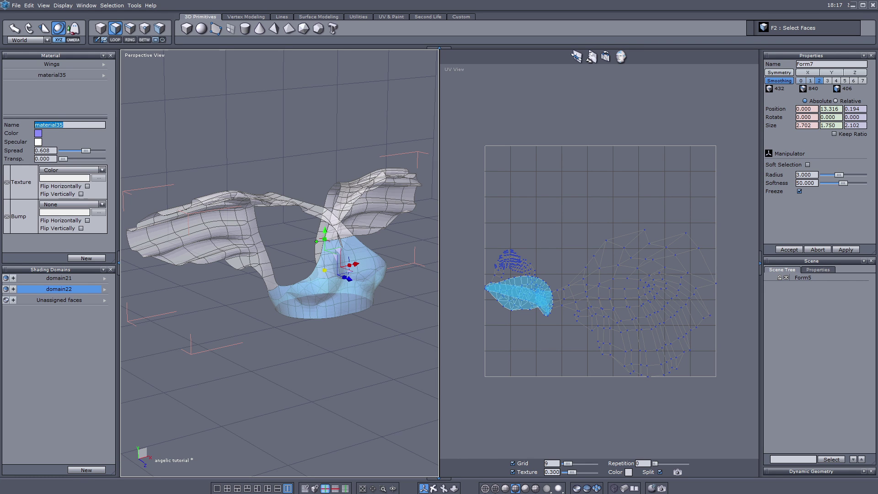
pyautogui.write('Torso')
pyautogui.press('Return')
pyautogui.click(788, 250)
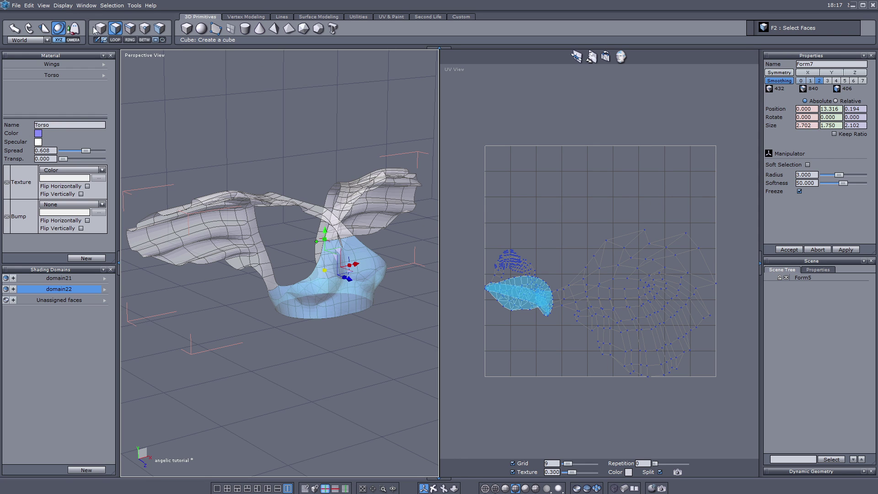
pyautogui.click(95, 30)
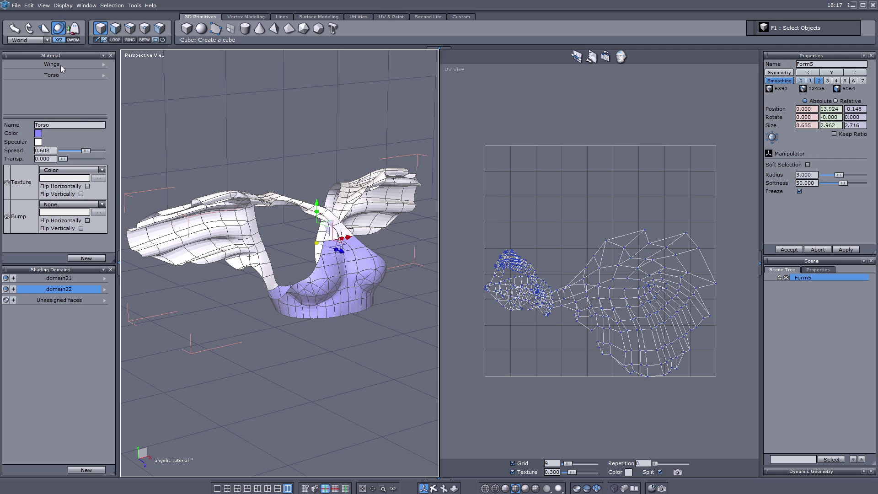
# Select the wing domain and assign a texture image to its Wings material
pyautogui.click(61, 279)
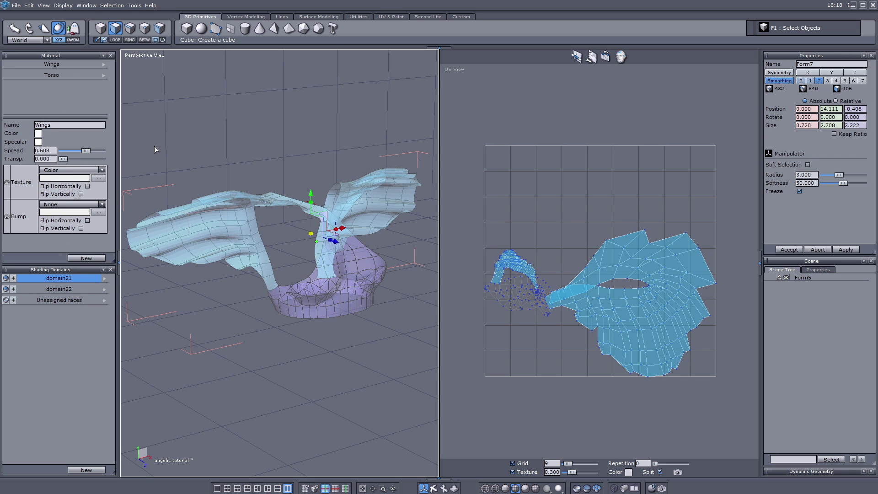
pyautogui.click(102, 170)
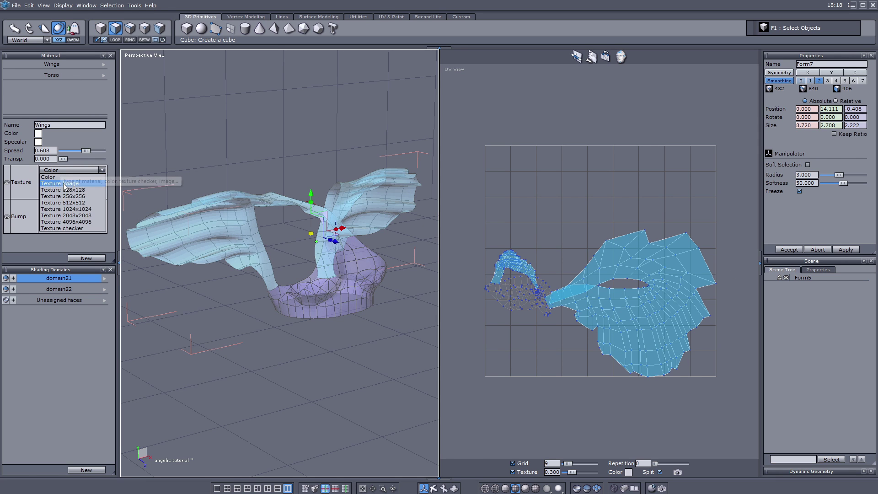
pyautogui.click(64, 184)
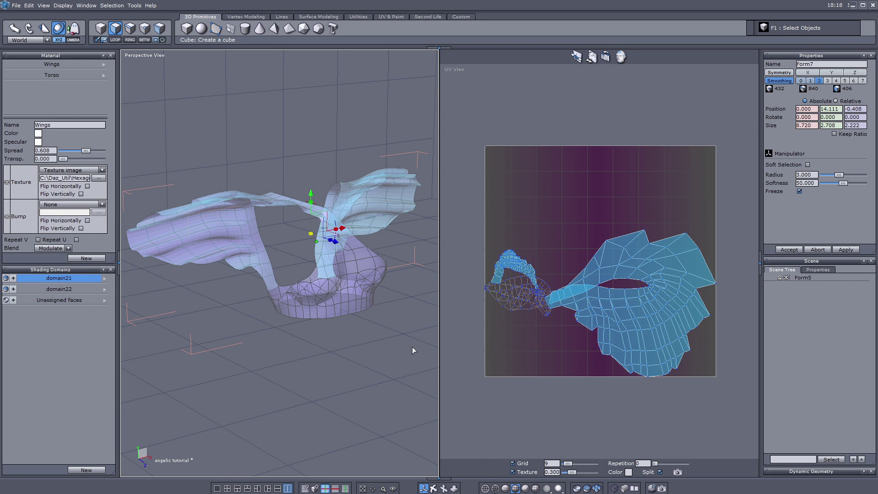
pyautogui.click(782, 252)
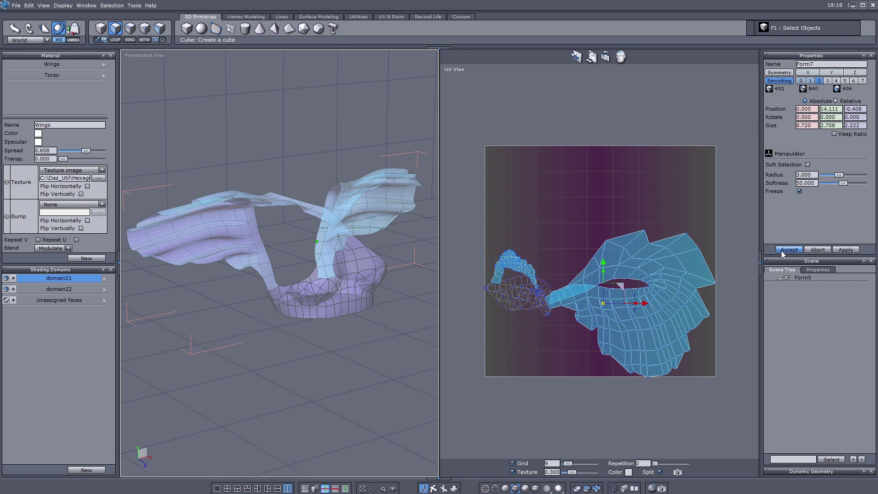
# Select the face at the narrow neck of the large wing UV island and locate it on the model's strap
pyautogui.click(113, 29)
pyautogui.scroll(4, 519, 308)
pyautogui.click(627, 303)
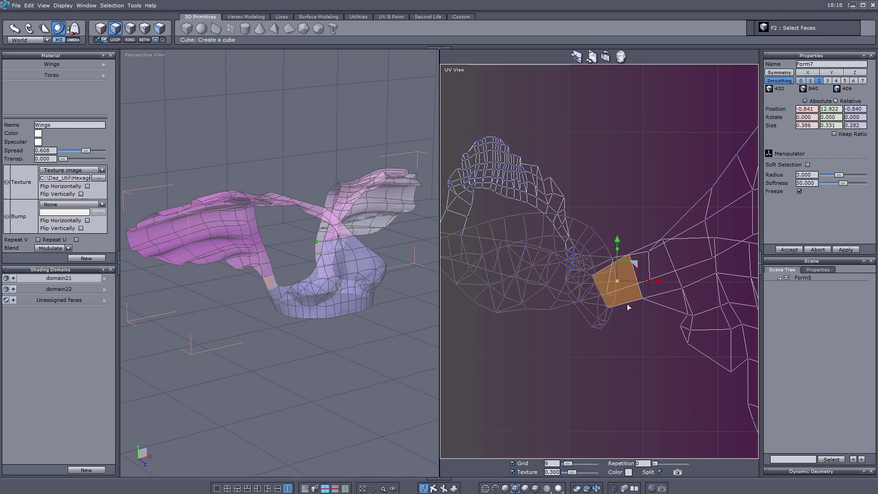
pyautogui.scroll(5, 275, 311)
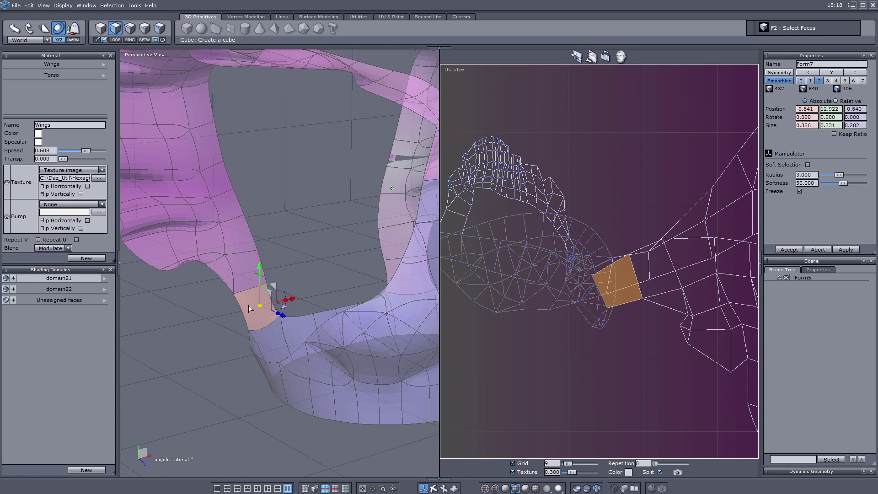
pyautogui.hotkey('ctrl', 'z')
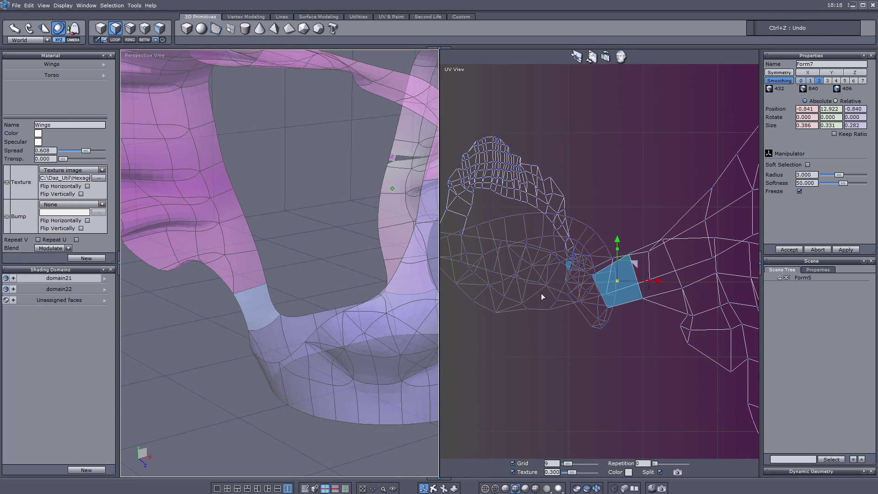
# Try moving the selected strap face within the UV layout, undoing the large move
pyautogui.moveTo(638, 264)
pyautogui.mouseDown()
pyautogui.moveTo(673, 121)
pyautogui.moveTo(646, 270)
pyautogui.moveTo(593, 410)
pyautogui.moveTo(571, 388)
pyautogui.moveTo(613, 227)
pyautogui.moveTo(579, 268)
pyautogui.moveTo(677, 359)
pyautogui.moveTo(537, 263)
pyautogui.moveTo(650, 270)
pyautogui.moveTo(637, 261)
pyautogui.mouseUp()
pyautogui.scroll(-5, 277, 274)
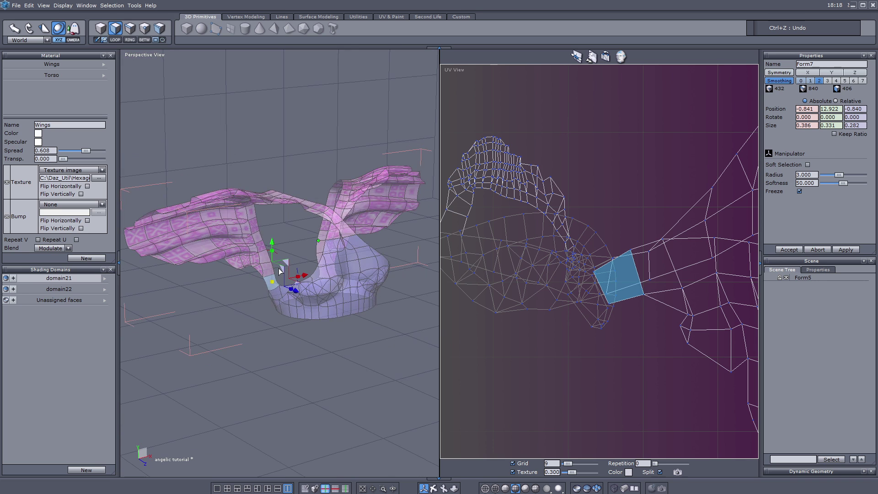
pyautogui.scroll(3, 272, 280)
pyautogui.moveTo(639, 252); pyautogui.dragTo(576, 347)
pyautogui.hotkey('ctrl', 'z')
pyautogui.scroll(-5, 265, 220)
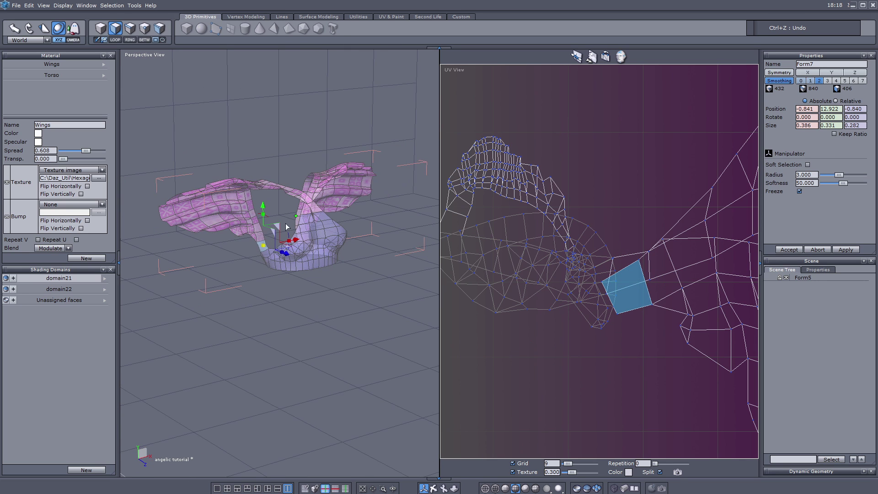
# Examine the textured wings and plain torso from the back and the front of the garment
pyautogui.moveTo(285, 223); pyautogui.dragTo(284, 234, button='middle')
pyautogui.click(433, 488)
pyautogui.moveTo(275, 333); pyautogui.dragTo(370, 310)
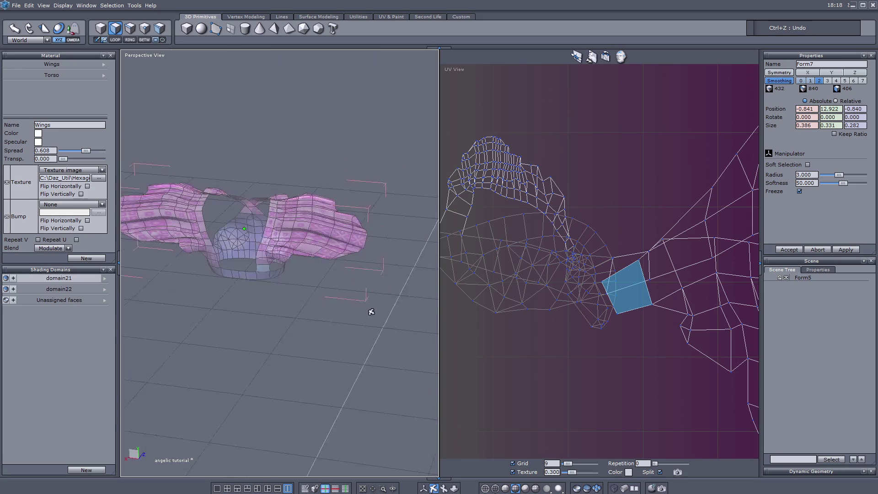
pyautogui.scroll(-4, 254, 250)
pyautogui.scroll(5, 272, 247)
pyautogui.moveTo(273, 247); pyautogui.dragTo(323, 247)
pyautogui.scroll(4, 314, 243)
pyautogui.click(423, 489)
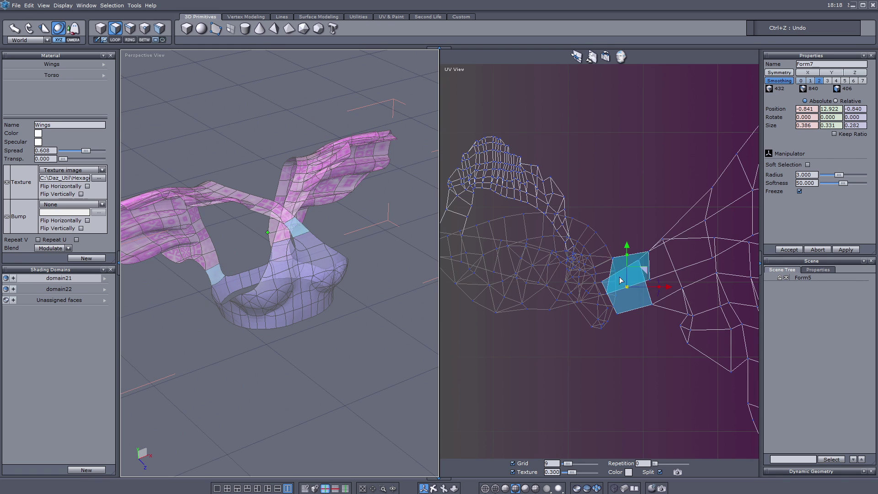
# Match faces of the small wing UV island and the overlapping torso island to their places on the garment
pyautogui.scroll(-2, 549, 256)
pyautogui.click(512, 243)
pyautogui.scroll(3, 512, 243)
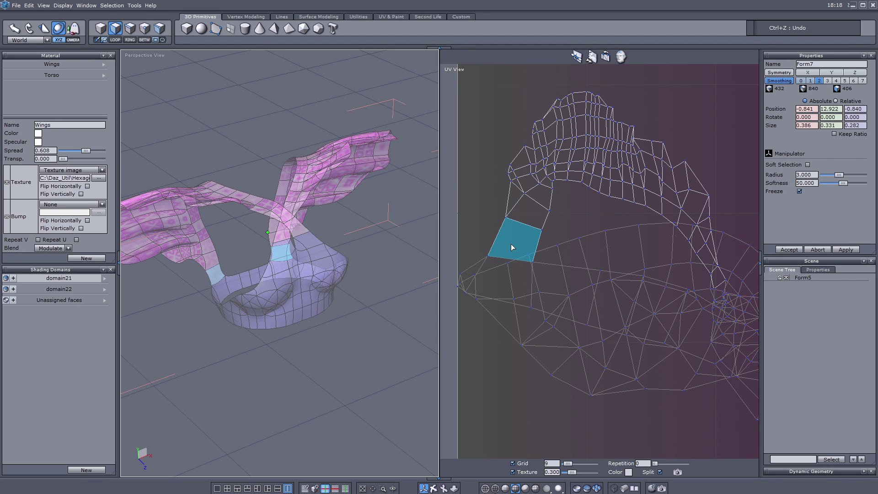
pyautogui.click(525, 226)
pyautogui.scroll(-2, 563, 223)
pyautogui.click(588, 255)
pyautogui.scroll(3, 631, 262)
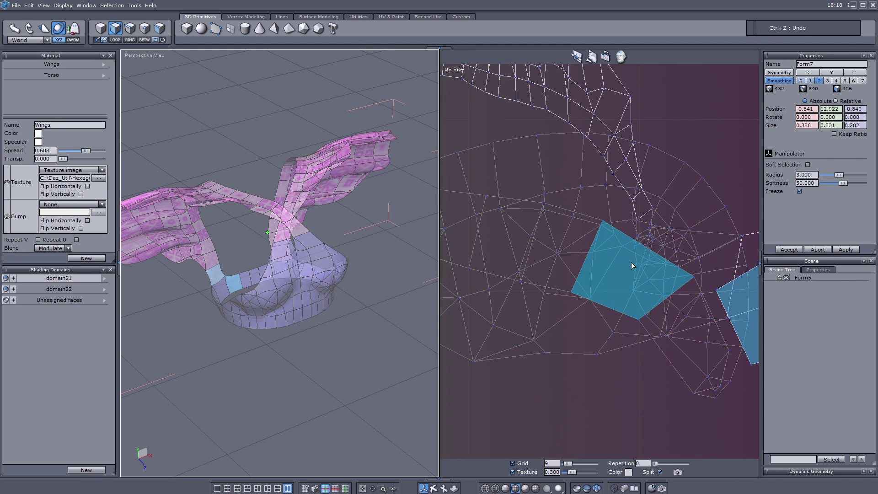
# Match faces along the upper edge of the large wing UV island to their places on the garment
pyautogui.scroll(-3, 632, 262)
pyautogui.click(663, 190)
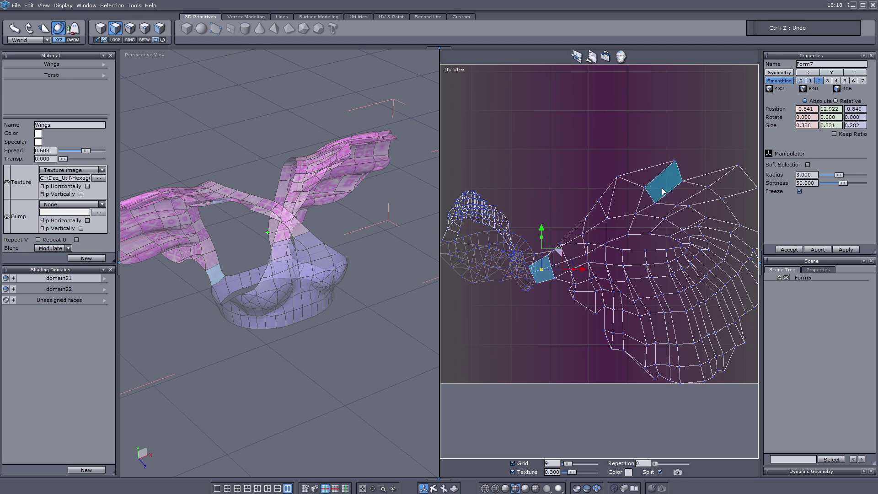
pyautogui.click(663, 191)
pyautogui.scroll(-2, 654, 179)
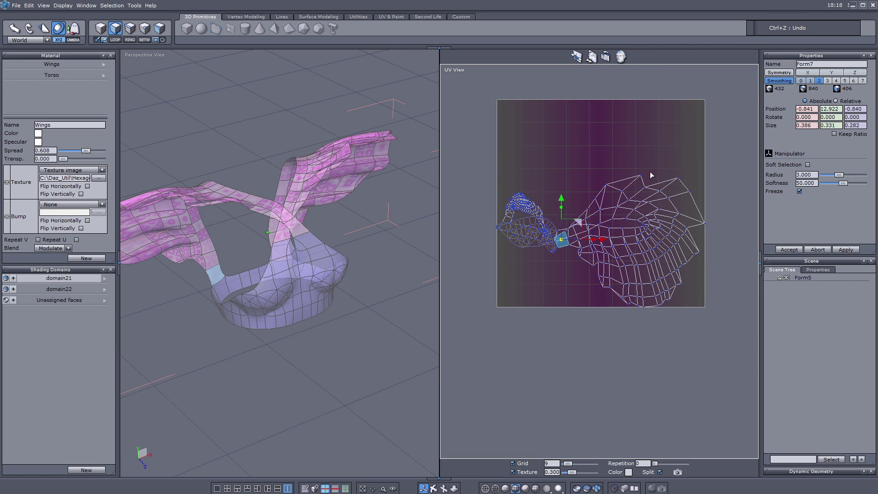
pyautogui.click(610, 199)
pyautogui.scroll(2, 609, 200)
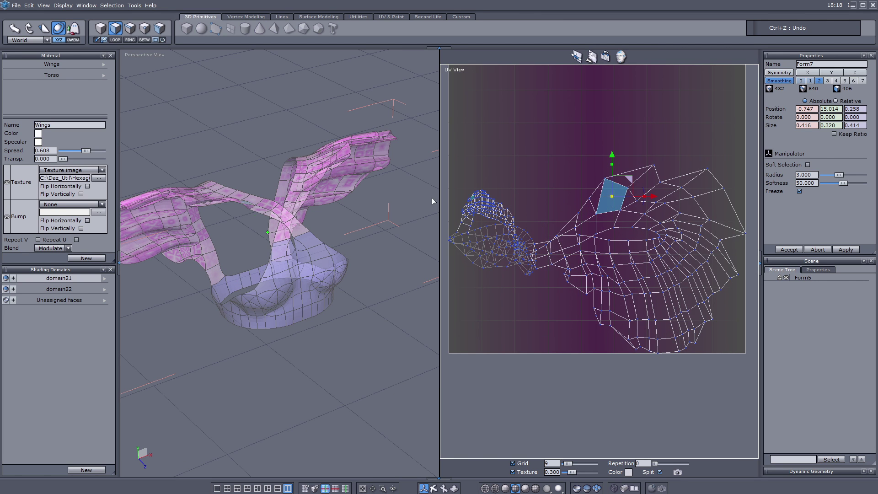
# Unfold the garment with seams at the wing-to-torso strap boundaries and across the torso strap below the crossing, then accept the result
pyautogui.click(104, 27)
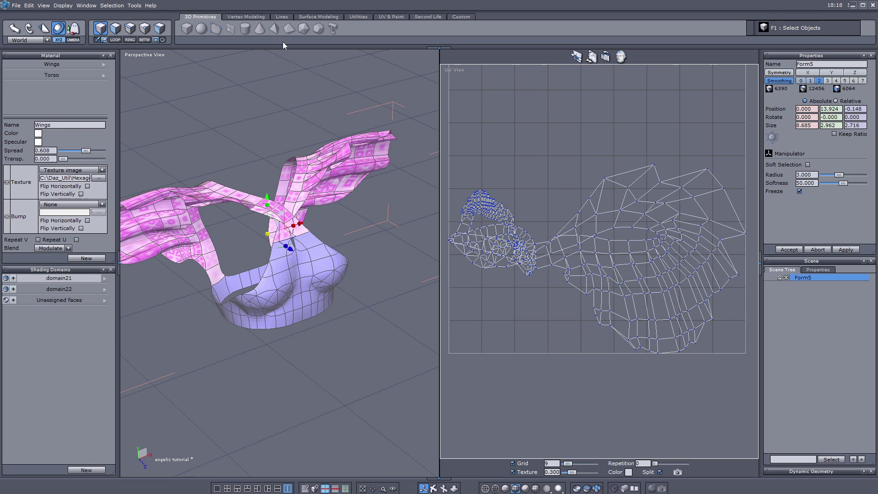
pyautogui.hotkey('alt', 'b')
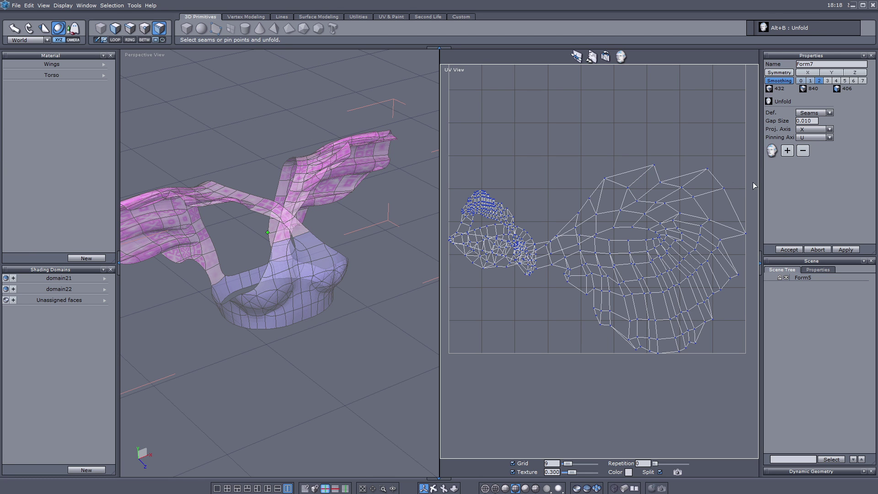
pyautogui.click(302, 235)
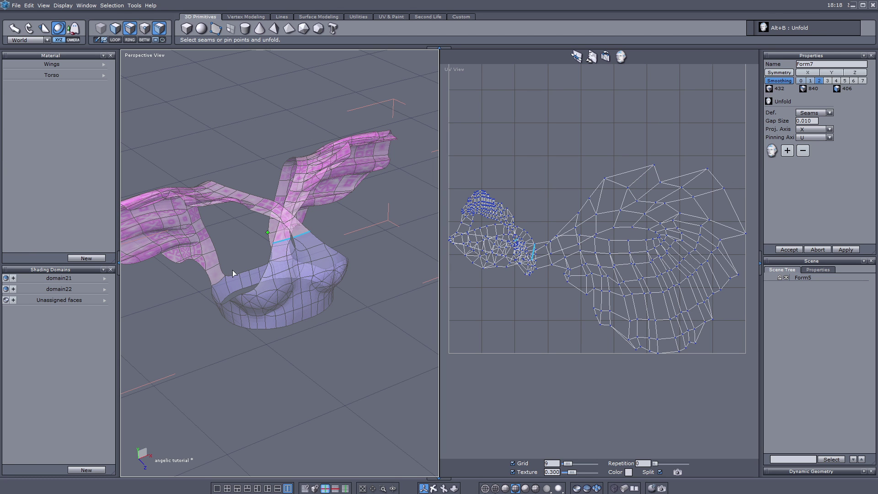
pyautogui.click(220, 283)
pyautogui.scroll(3, 275, 269)
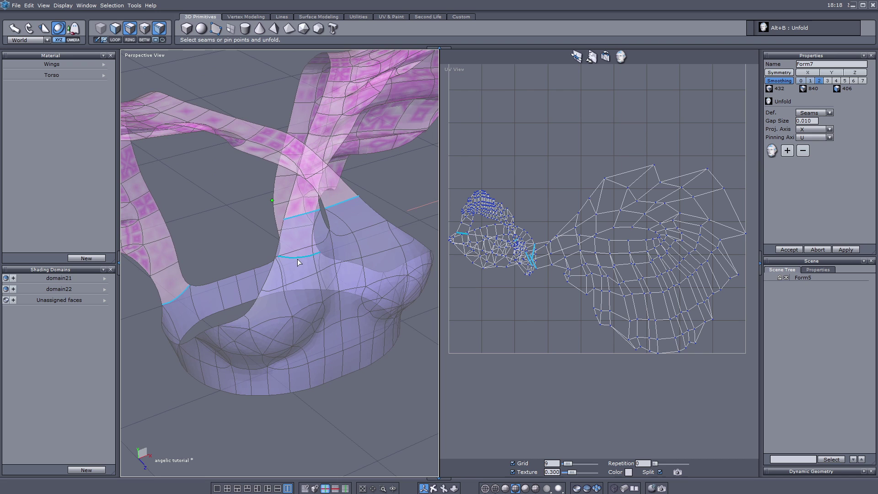
pyautogui.click(296, 257)
pyautogui.click(787, 151)
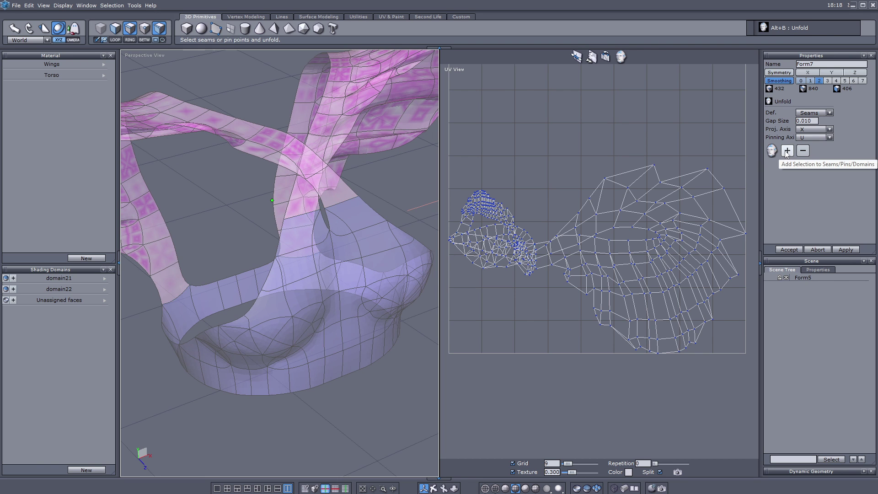
pyautogui.click(772, 151)
pyautogui.click(788, 249)
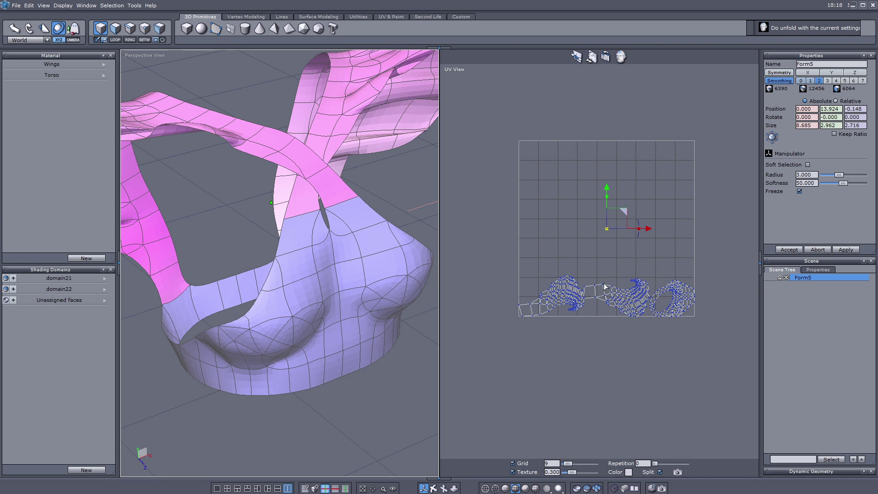
# Examine the unfolded wing islands and the ring-shaped torso island against the garment's faces
pyautogui.scroll(3, 600, 276)
pyautogui.scroll(-1, 605, 245)
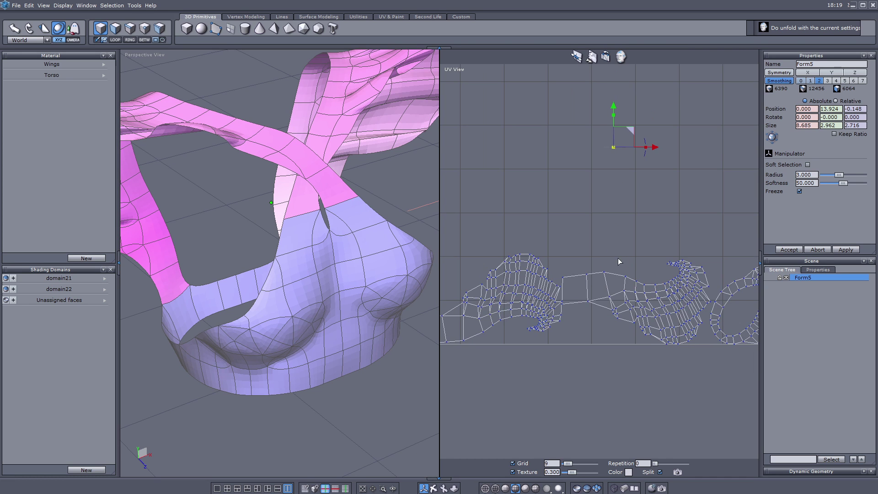
pyautogui.moveTo(618, 258); pyautogui.dragTo(546, 254, button='middle')
pyautogui.scroll(3, 723, 304)
pyautogui.scroll(-2, 636, 297)
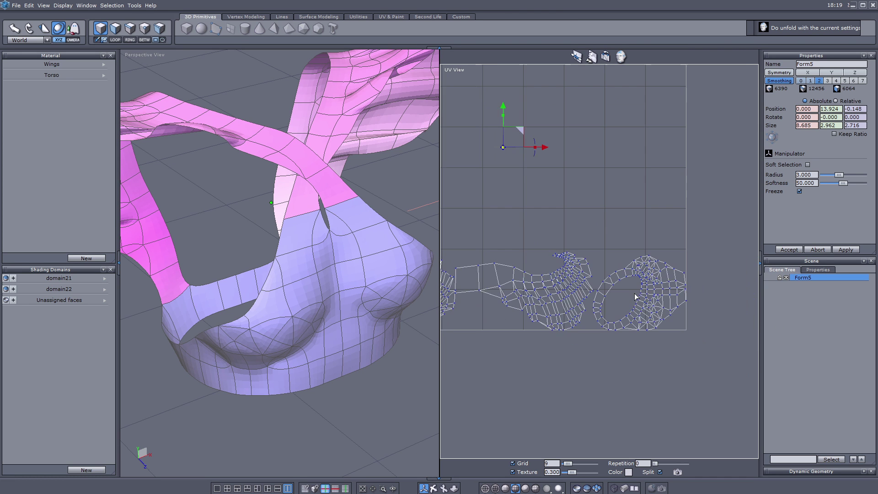
pyautogui.scroll(-2, 680, 290)
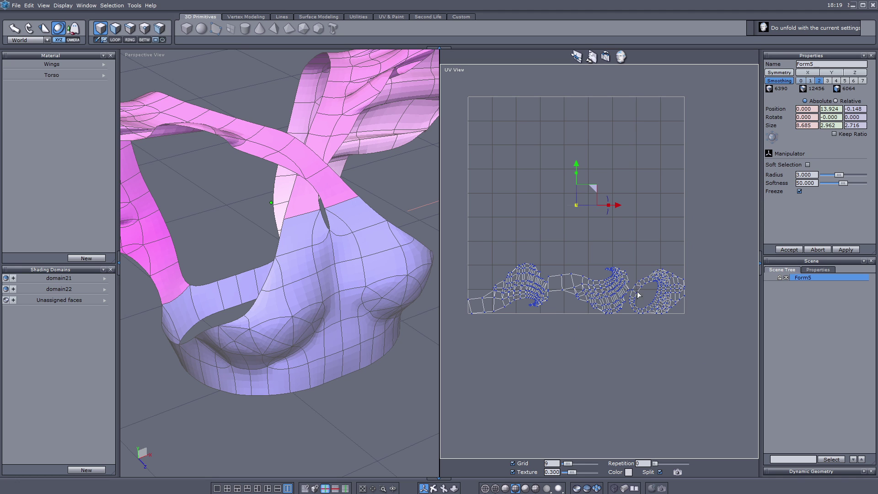
pyautogui.scroll(5, 675, 301)
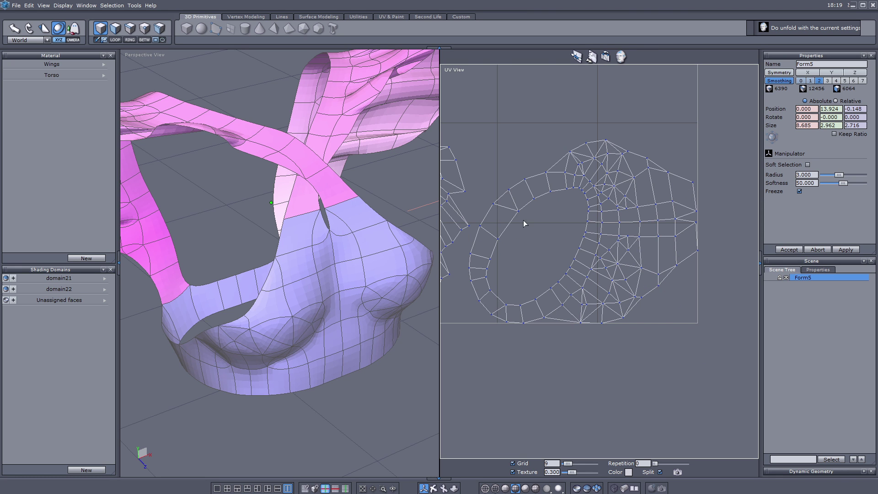
pyautogui.moveTo(545, 244); pyautogui.dragTo(625, 253, button='middle')
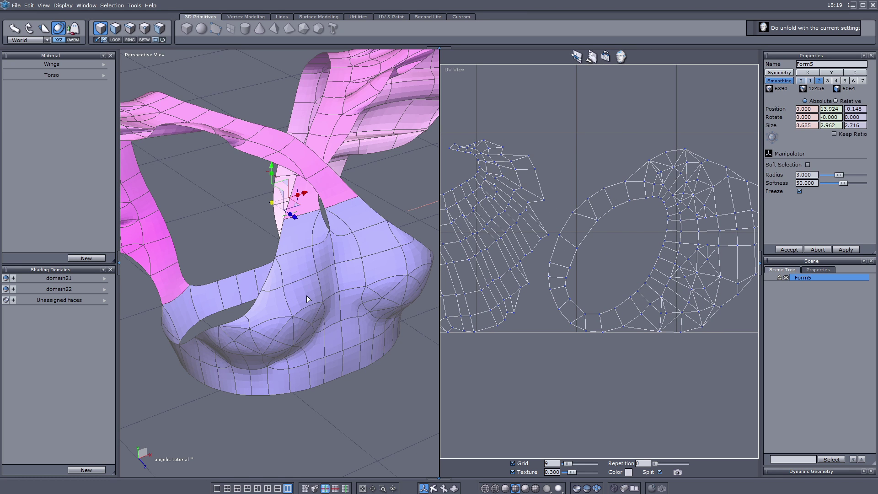
pyautogui.moveTo(647, 284); pyautogui.dragTo(623, 289, button='middle')
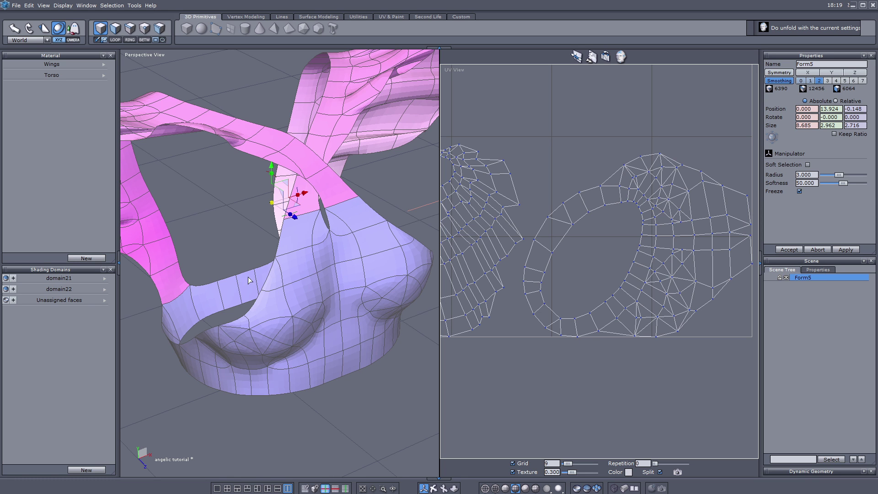
pyautogui.scroll(-3, 433, 274)
pyautogui.moveTo(551, 263); pyautogui.dragTo(583, 274, button='middle')
pyautogui.scroll(-1, 714, 287)
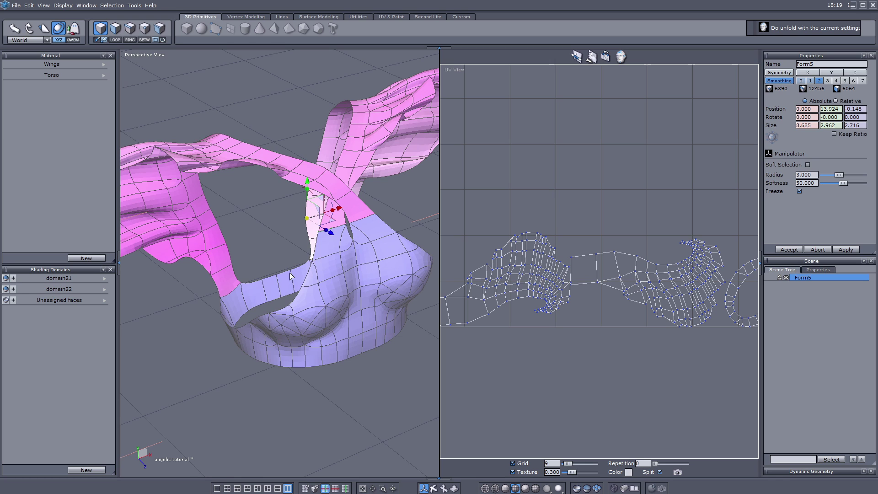
# Unfold the garment with an additional seam across the front torso strap, and accept the result
pyautogui.hotkey('alt', 'b')
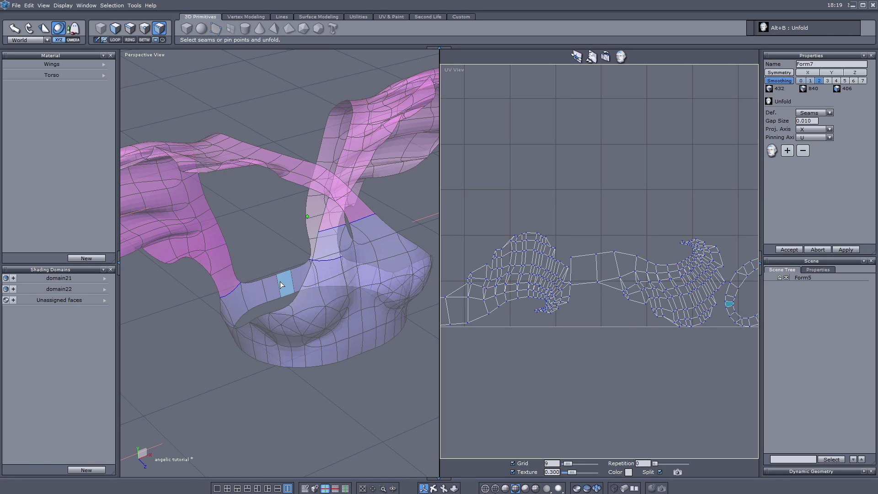
pyautogui.click(279, 283)
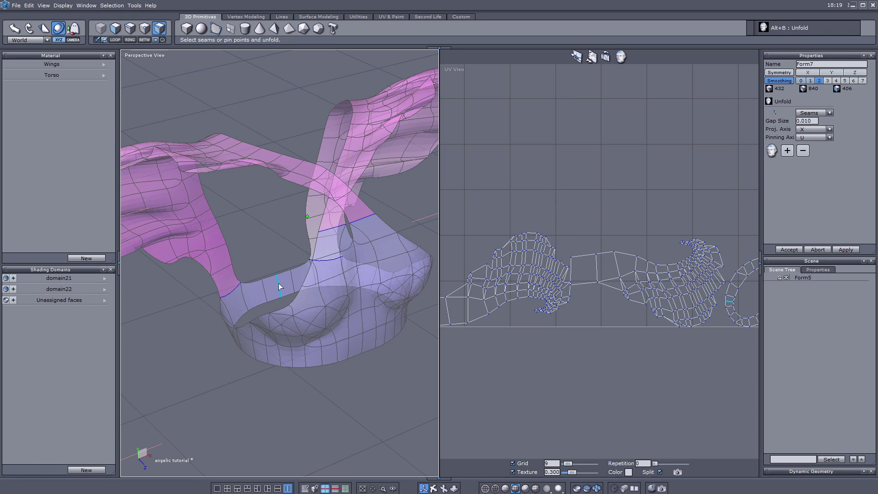
pyautogui.click(787, 150)
pyautogui.click(772, 151)
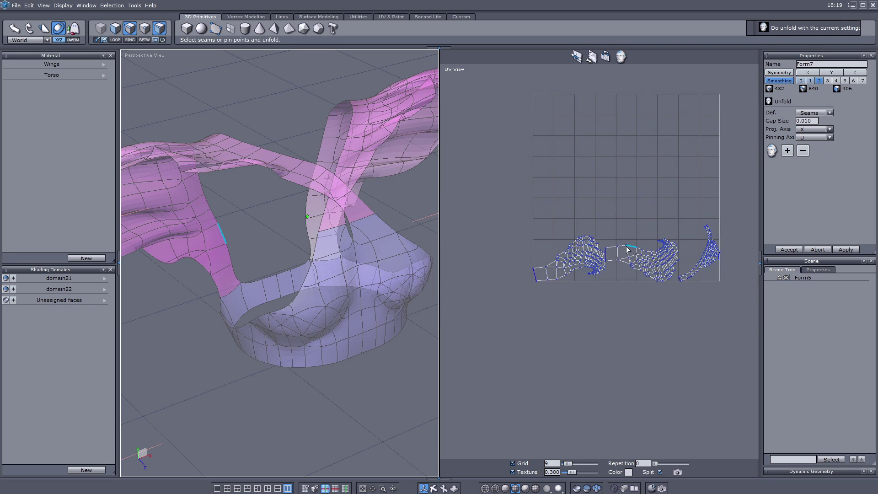
pyautogui.scroll(5, 655, 260)
pyautogui.click(795, 251)
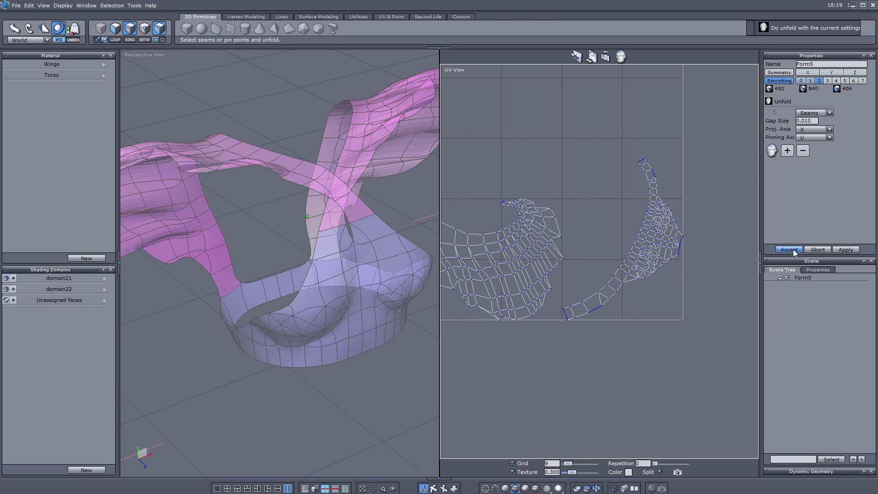
# Select the unfolded torso UV island, rotate it to lie horizontally as an arch, and move it below the UV square
pyautogui.click(115, 28)
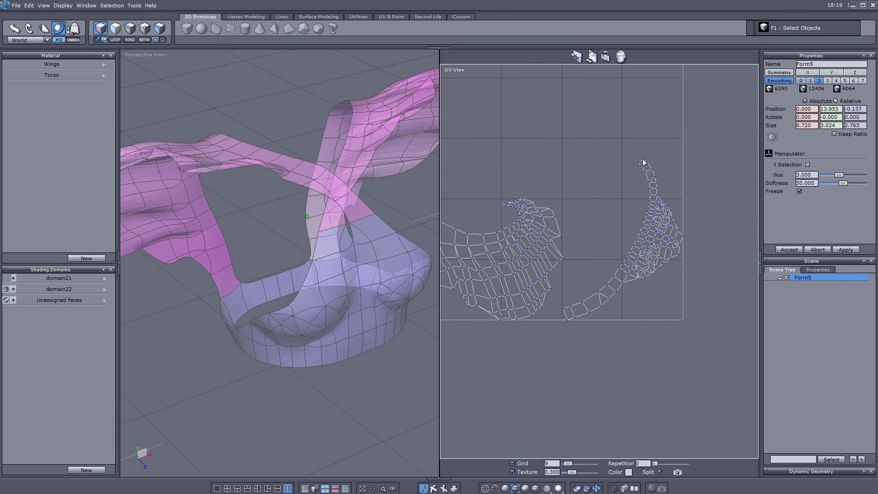
pyautogui.moveTo(728, 150); pyautogui.dragTo(562, 347)
pyautogui.scroll(-2, 633, 241)
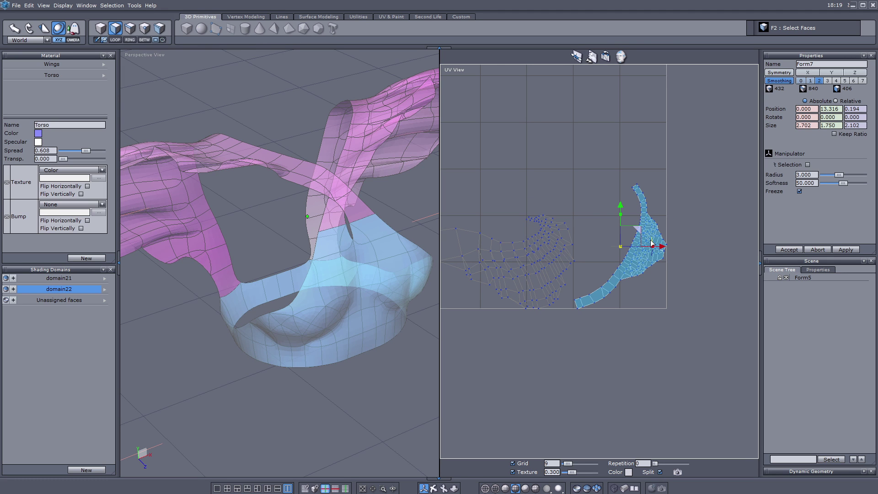
pyautogui.moveTo(651, 242); pyautogui.dragTo(634, 336)
pyautogui.scroll(-3, 621, 235)
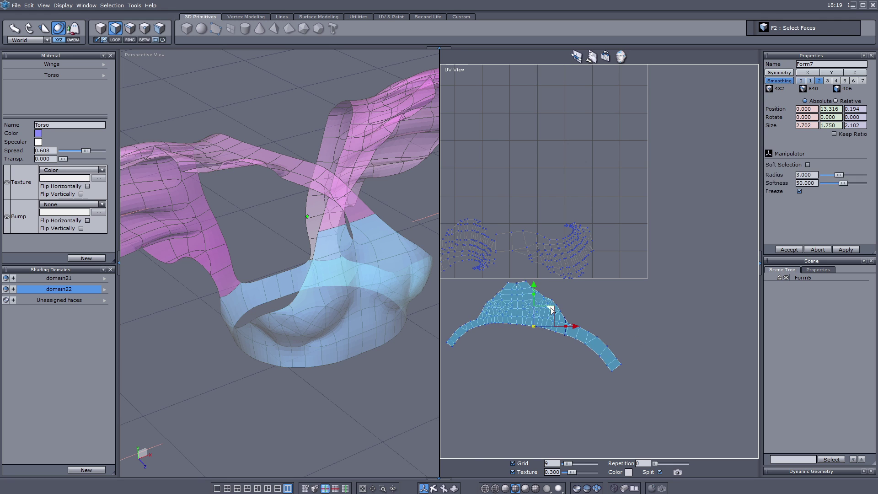
pyautogui.moveTo(552, 308); pyautogui.dragTo(567, 330)
pyautogui.scroll(-3, 565, 215)
pyautogui.click(523, 280)
# Examine the small wing UV island against the wings texture and the matching wing on the garment
pyautogui.scroll(3, 524, 284)
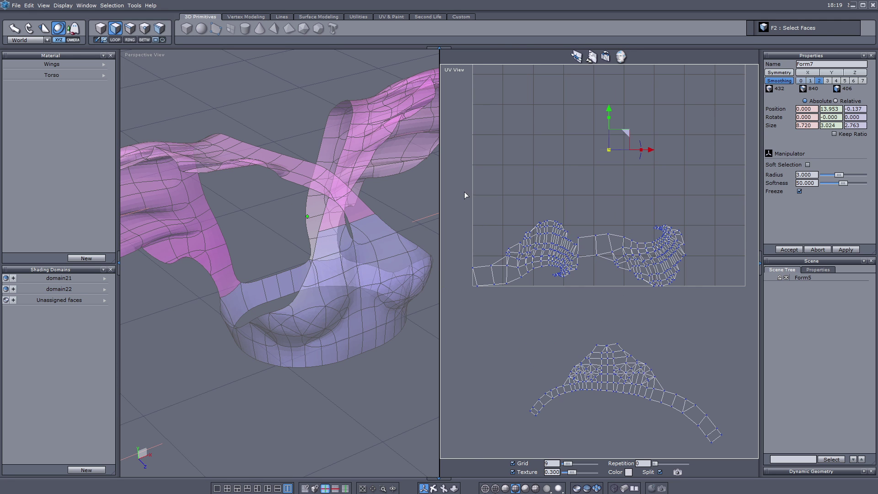
pyautogui.moveTo(465, 191); pyautogui.dragTo(581, 313)
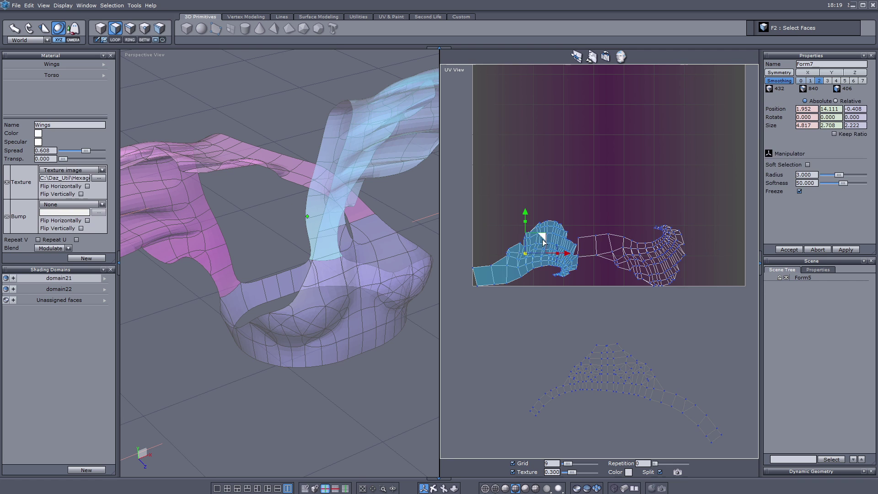
pyautogui.click(100, 28)
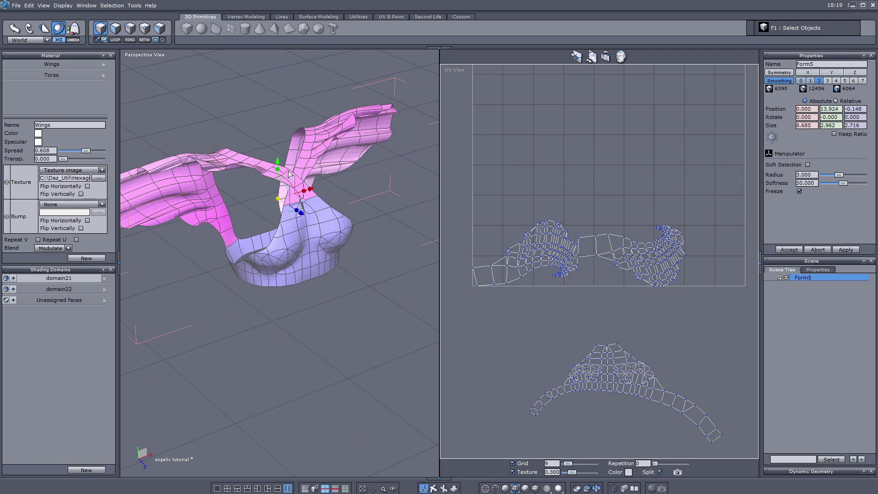
pyautogui.click(433, 488)
pyautogui.moveTo(298, 289)
pyautogui.mouseDown()
pyautogui.moveTo(402, 275)
pyautogui.moveTo(353, 280)
pyautogui.moveTo(244, 239)
pyautogui.moveTo(320, 217)
pyautogui.moveTo(391, 229)
pyautogui.moveTo(368, 248)
pyautogui.moveTo(270, 265)
pyautogui.moveTo(387, 276)
pyautogui.moveTo(305, 287)
pyautogui.mouseUp()
pyautogui.scroll(-5, 245, 239)
pyautogui.scroll(7, 244, 239)
pyautogui.scroll(3, 302, 258)
pyautogui.scroll(3, 366, 277)
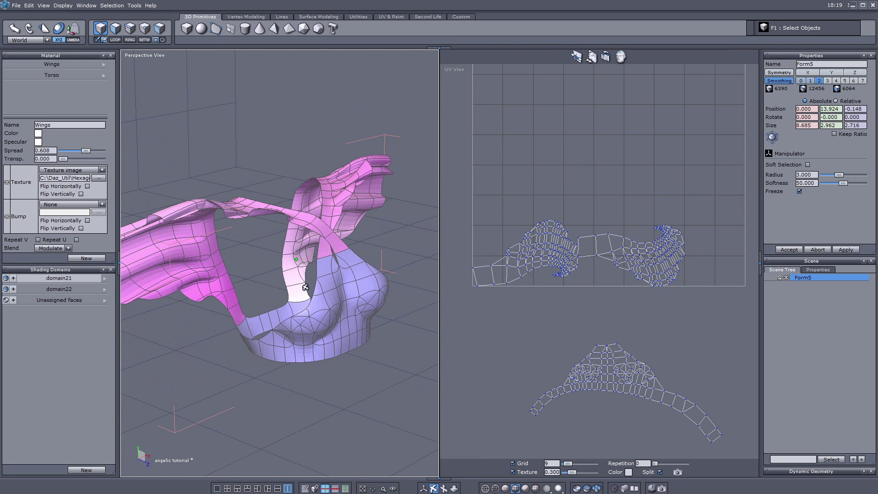
pyautogui.click(424, 488)
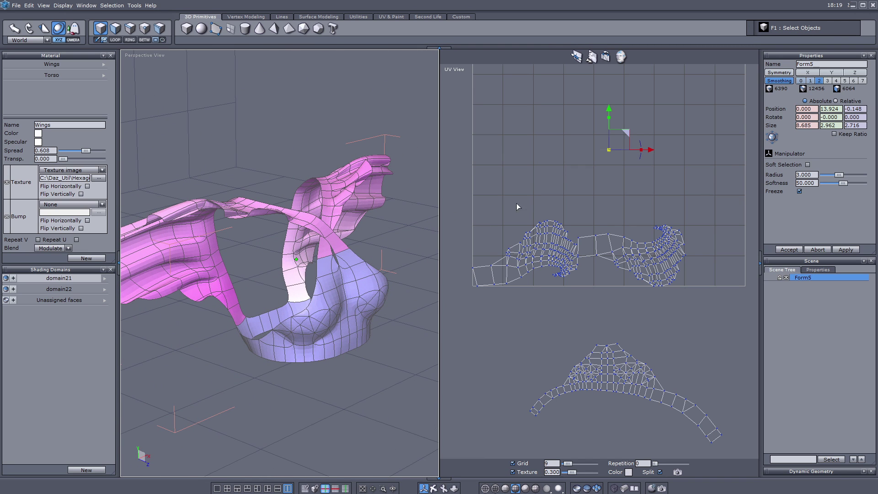
# Select the domain21 wing faces and examine their UV islands over the wings texture image
pyautogui.click(57, 280)
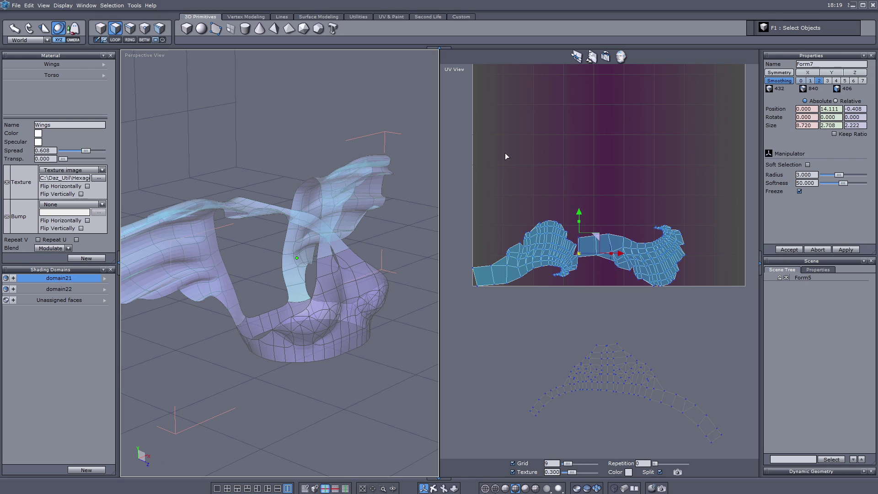
pyautogui.scroll(-3, 583, 177)
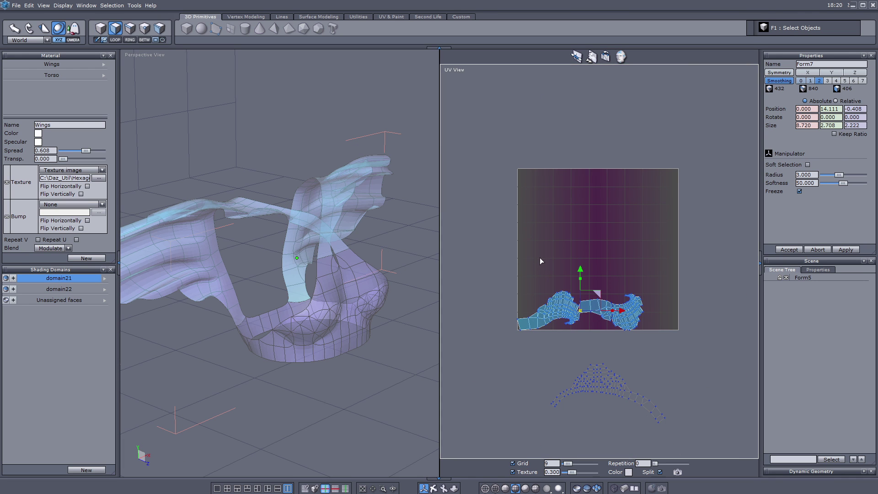
pyautogui.moveTo(540, 257); pyautogui.dragTo(546, 234, button='middle')
pyautogui.scroll(3, 545, 229)
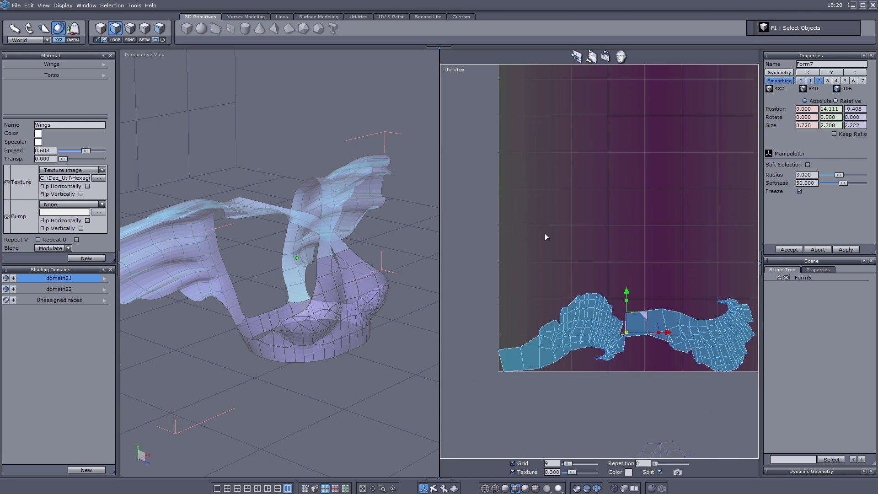
# Move the UV face of the wing end bordering the torso strap away from its island, to just above the small wing island
pyautogui.click(243, 312)
pyautogui.scroll(3, 650, 293)
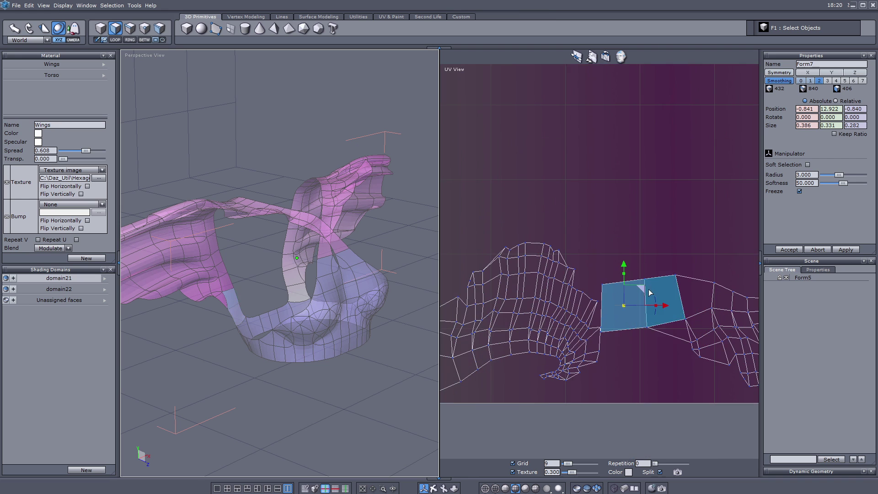
pyautogui.moveTo(649, 293); pyautogui.dragTo(564, 209)
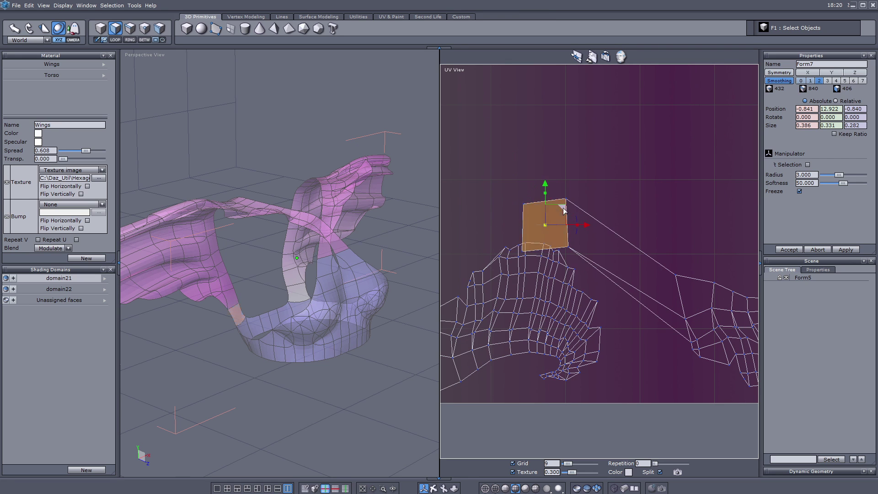
pyautogui.click(101, 28)
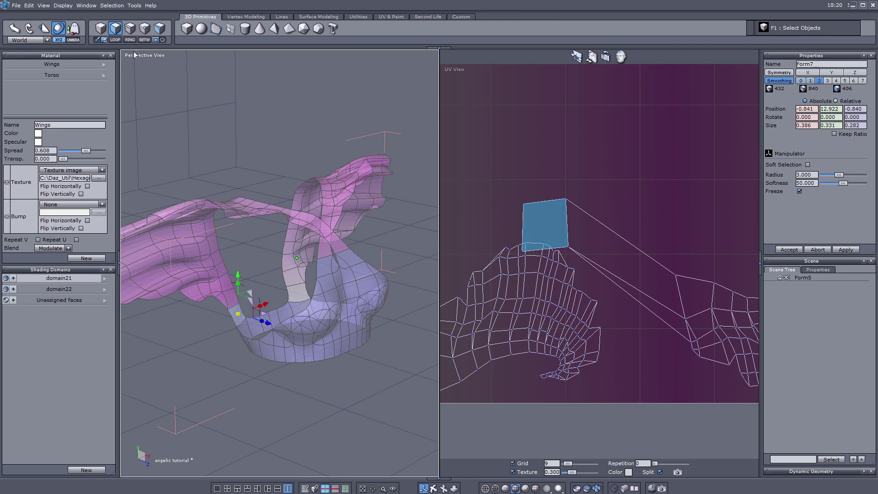
pyautogui.scroll(-3, 486, 224)
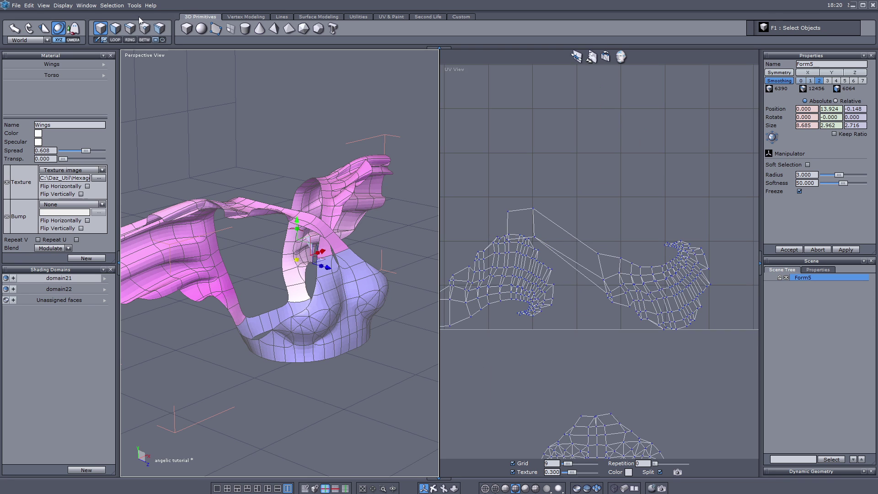
# Move the detached wing-end UV face onto the grey left edge of the texture and check the color on the garment
pyautogui.click(115, 28)
pyautogui.moveTo(531, 223); pyautogui.dragTo(709, 253, button='middle')
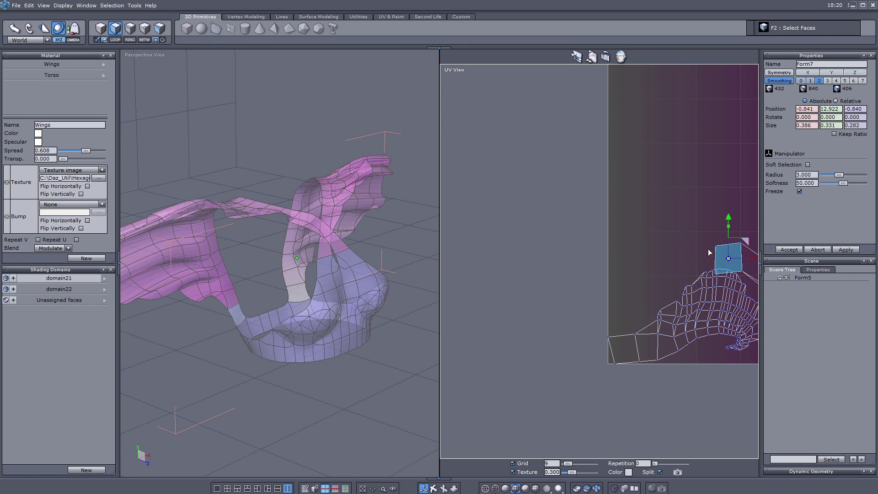
pyautogui.moveTo(747, 241); pyautogui.dragTo(638, 218)
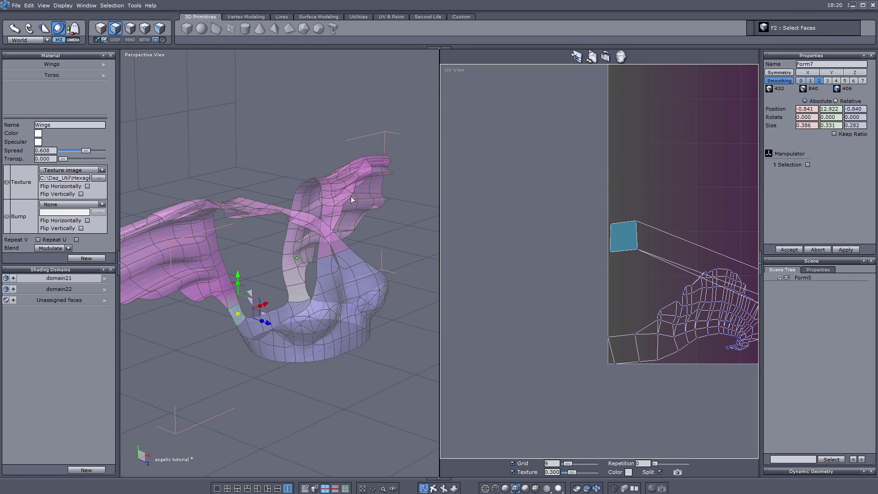
pyautogui.click(101, 29)
pyautogui.scroll(5, 257, 279)
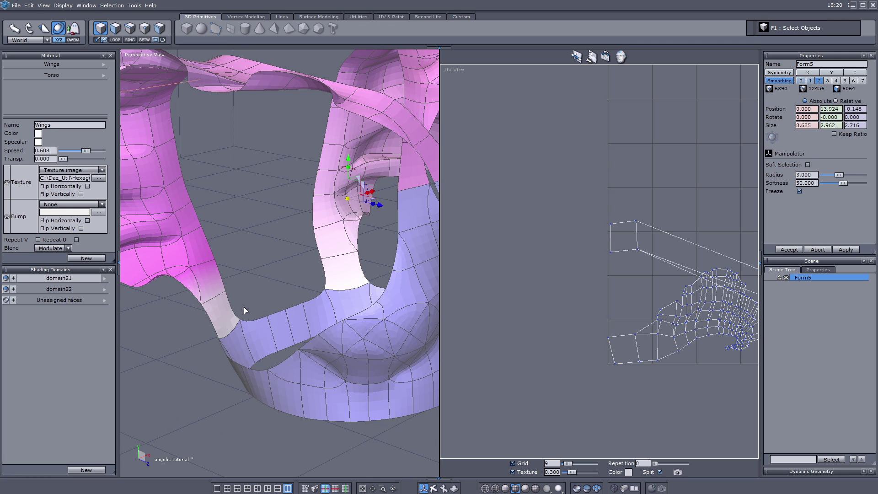
pyautogui.scroll(-5, 243, 311)
pyautogui.scroll(-4, 490, 281)
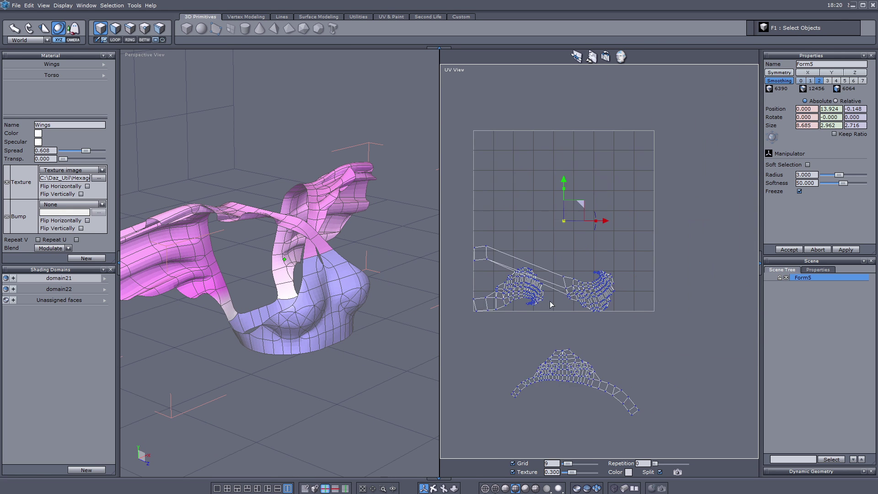
# Move the strap faces at the upper tip of the large wing UV island toward the grey right edge of the texture
pyautogui.scroll(5, 595, 286)
pyautogui.moveTo(619, 245); pyautogui.dragTo(575, 264, button='middle')
pyautogui.click(113, 27)
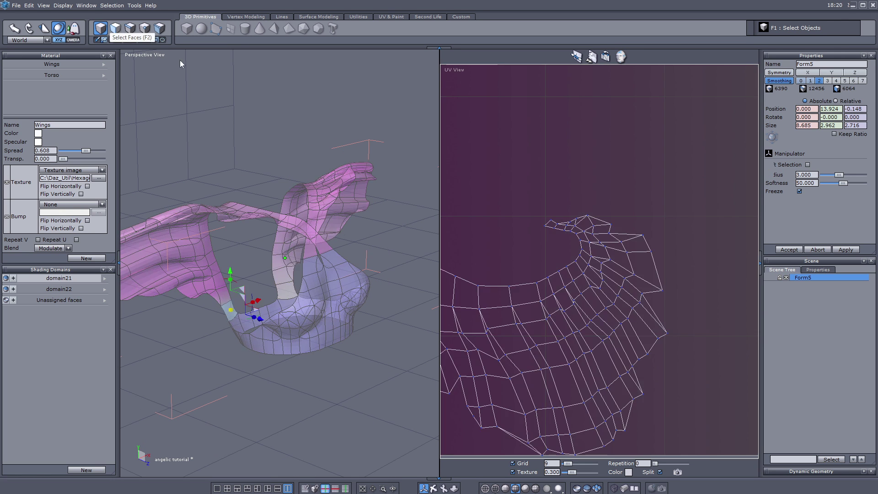
pyautogui.press('F2')
pyautogui.scroll(3, 580, 219)
pyautogui.moveTo(479, 183); pyautogui.dragTo(743, 189)
pyautogui.scroll(-3, 591, 185)
pyautogui.moveTo(742, 189); pyautogui.dragTo(550, 196, button='middle')
pyautogui.scroll(2, 549, 197)
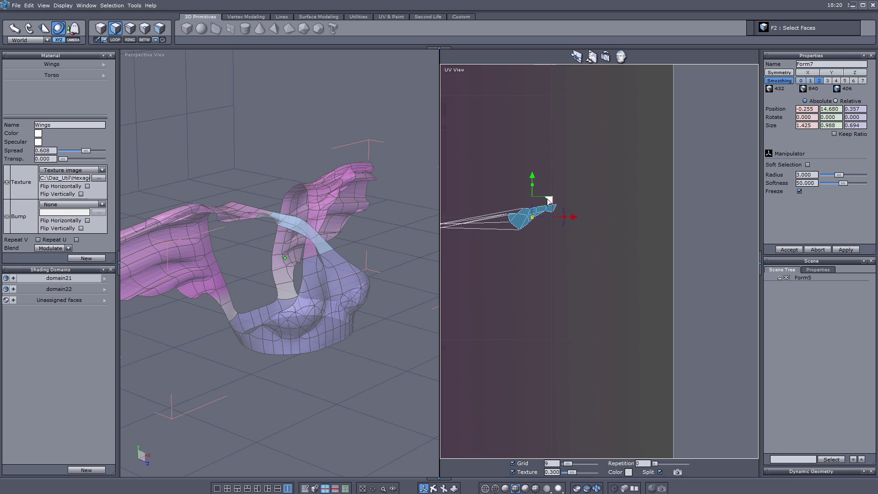
pyautogui.moveTo(549, 197); pyautogui.dragTo(607, 199)
pyautogui.press('F1')
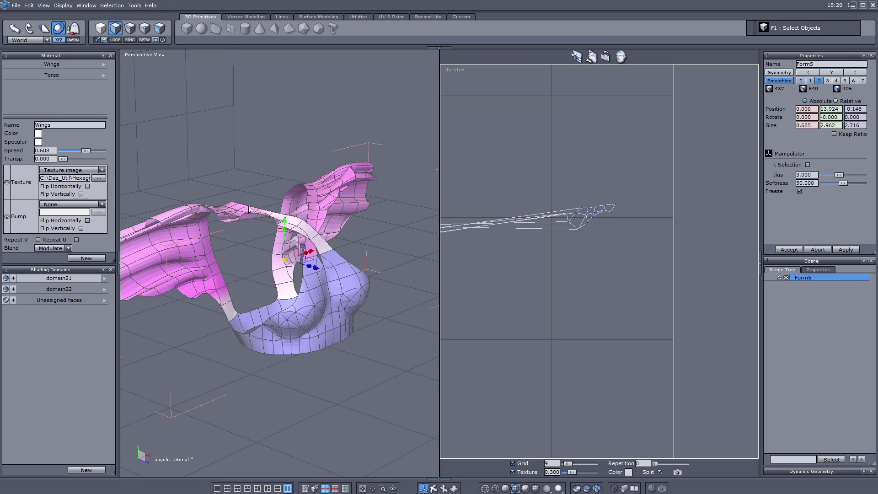
# Examine the color of the moved strap faces on the garment from several angles
pyautogui.scroll(3, 318, 247)
pyautogui.click(433, 488)
pyautogui.moveTo(416, 451); pyautogui.dragTo(255, 308)
pyautogui.scroll(-5, 233, 338)
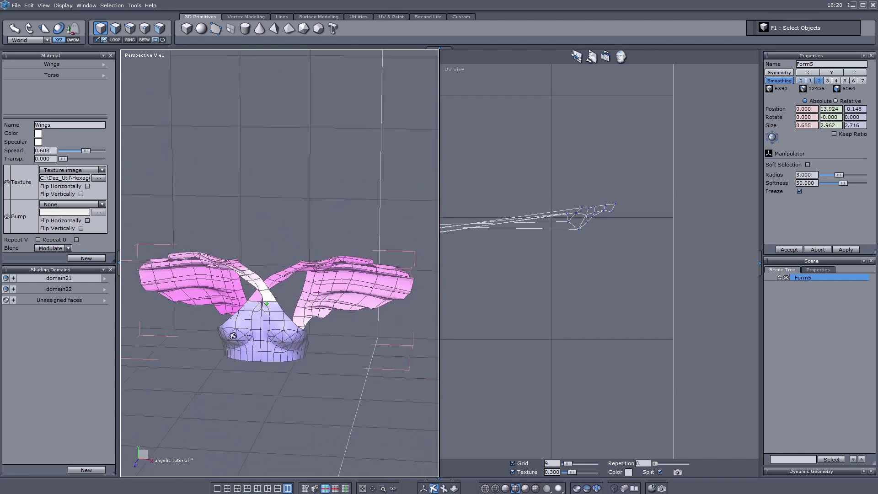
pyautogui.moveTo(234, 337); pyautogui.dragTo(286, 339)
pyautogui.scroll(4, 286, 339)
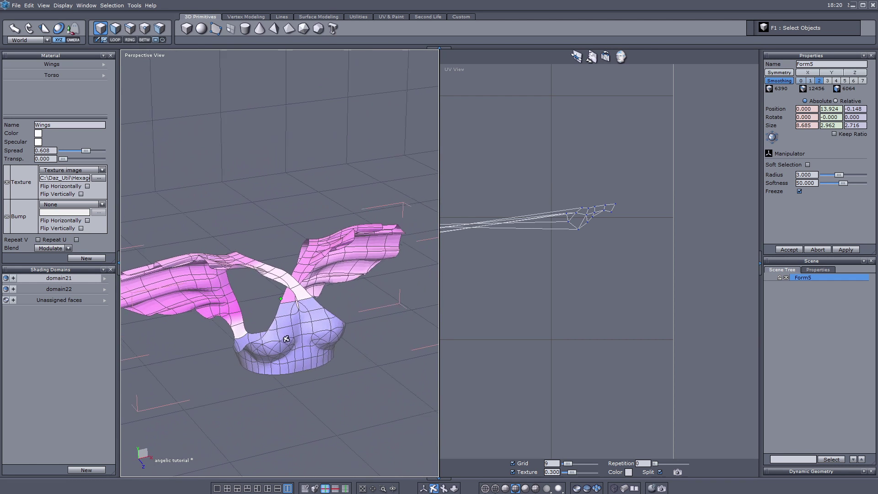
pyautogui.click(424, 488)
# Compare the complete UV layout of wings and torso with the whole textured garment
pyautogui.scroll(-5, 262, 282)
pyautogui.scroll(3, 268, 310)
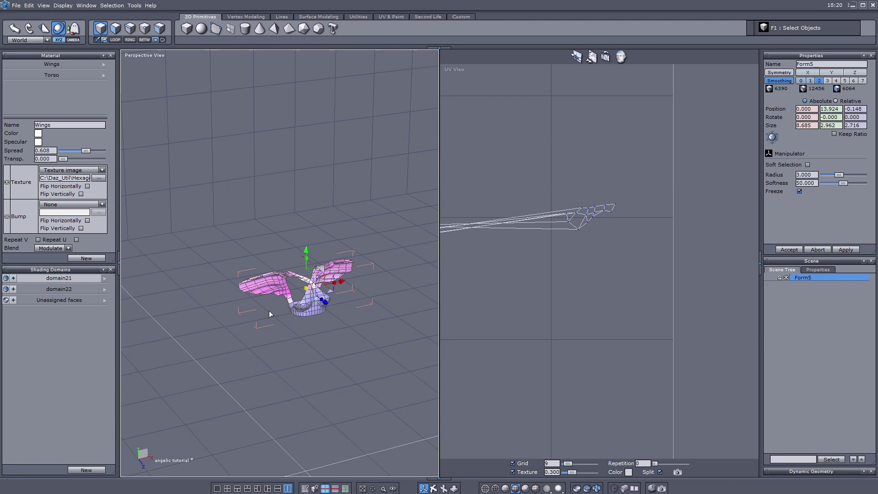
pyautogui.scroll(2, 269, 311)
pyautogui.scroll(5, 572, 290)
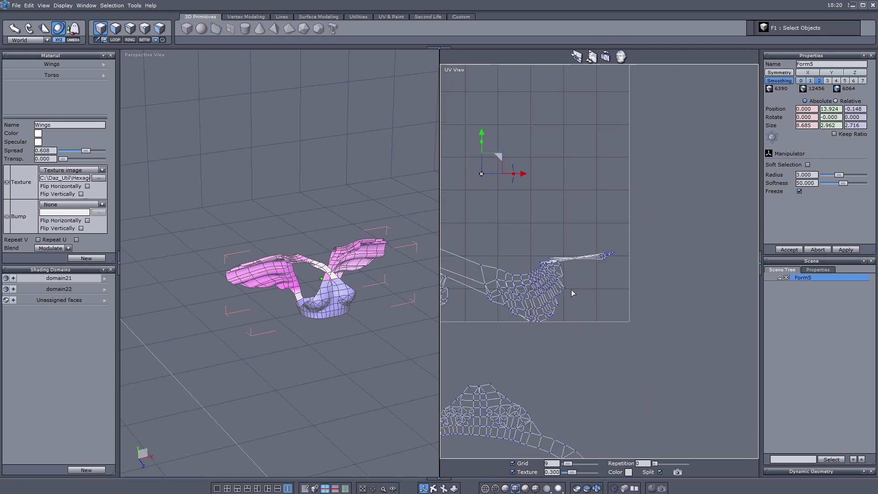
pyautogui.scroll(5, 315, 293)
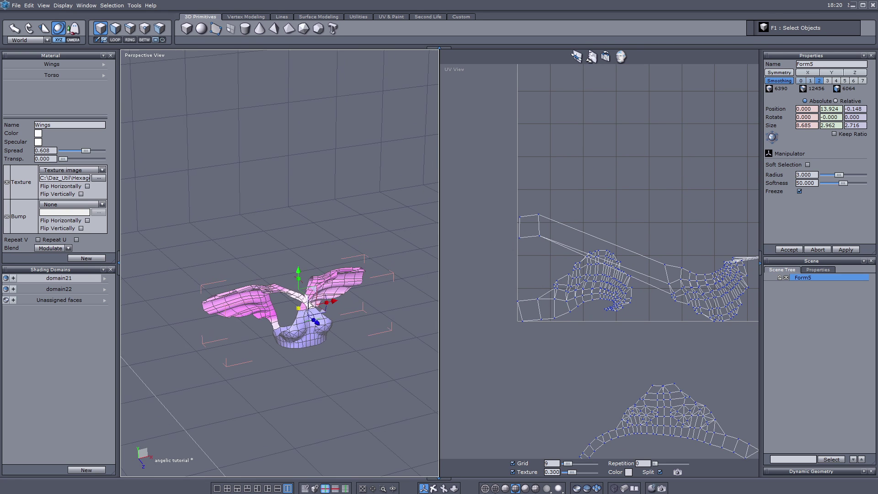
pyautogui.scroll(-4, 361, 362)
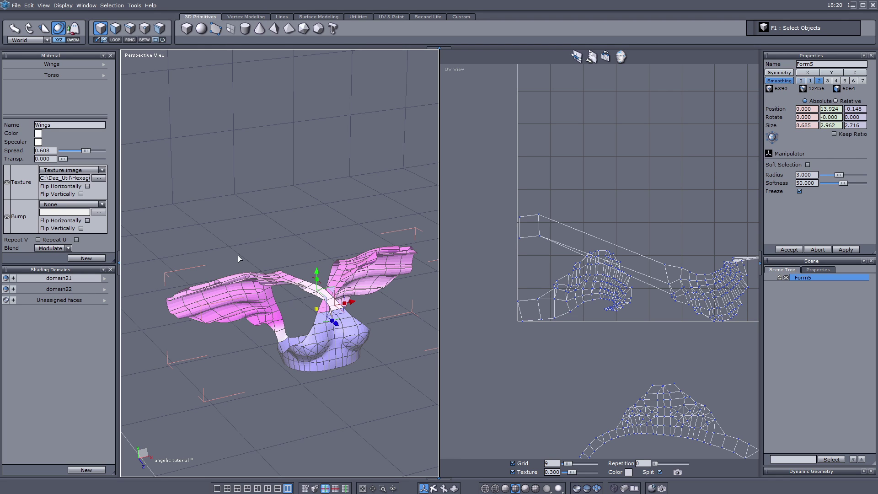
pyautogui.scroll(-3, 588, 258)
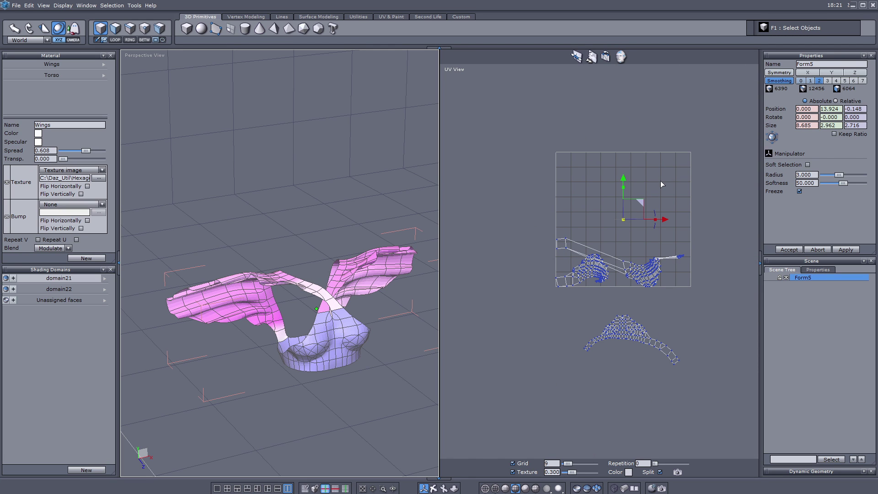
pyautogui.moveTo(661, 180); pyautogui.dragTo(655, 181, button='middle')
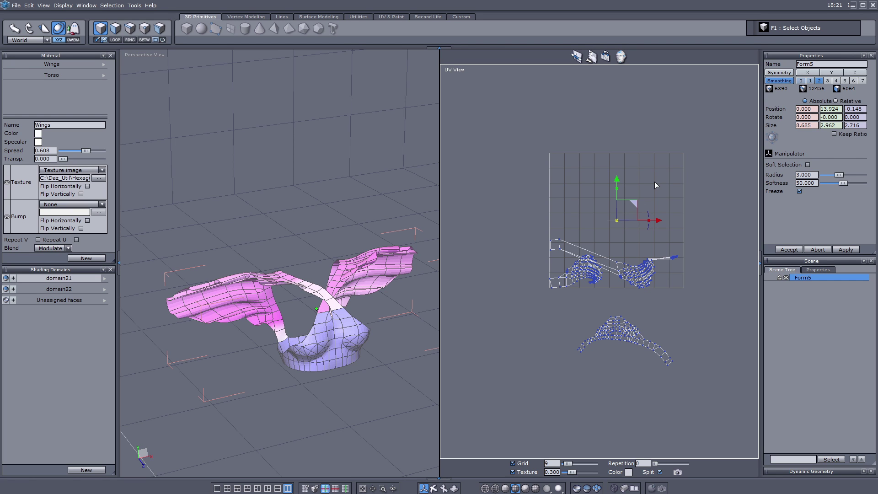
pyautogui.moveTo(317, 235); pyautogui.dragTo(303, 229, button='middle')
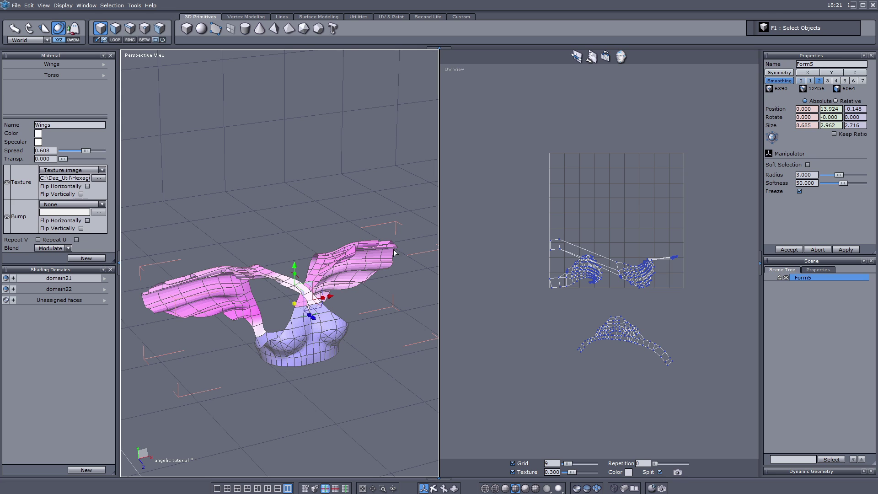
# Remove the Wings and Torso materials from the material list
pyautogui.click(104, 66)
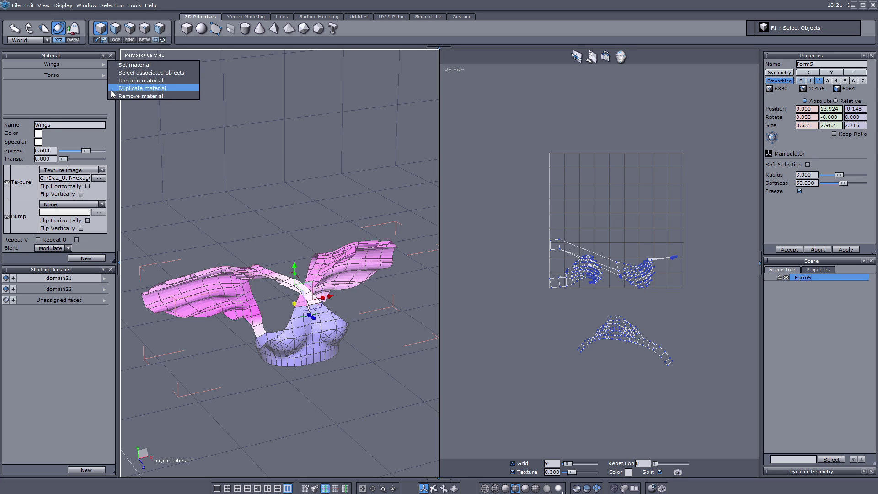
pyautogui.click(116, 96)
pyautogui.click(103, 64)
pyautogui.click(116, 96)
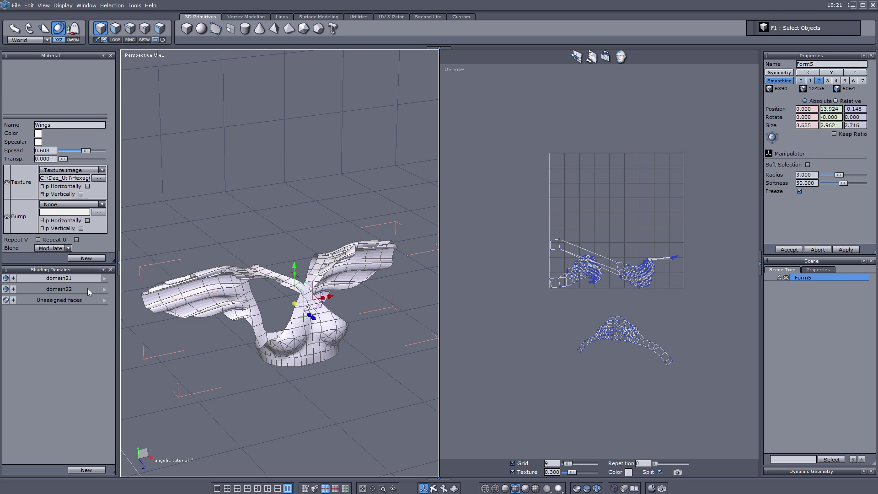
# Remove both shading domains, domain21 and domain22, from the garment
pyautogui.click(105, 282)
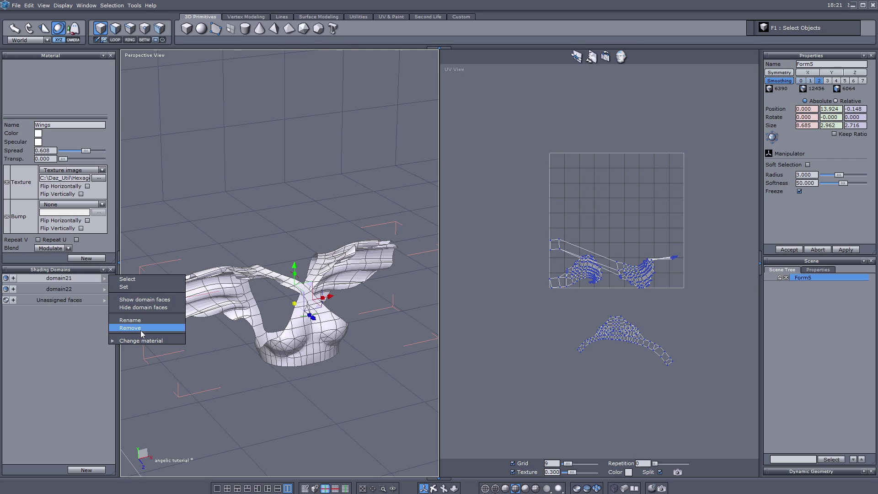
pyautogui.click(141, 334)
pyautogui.click(105, 278)
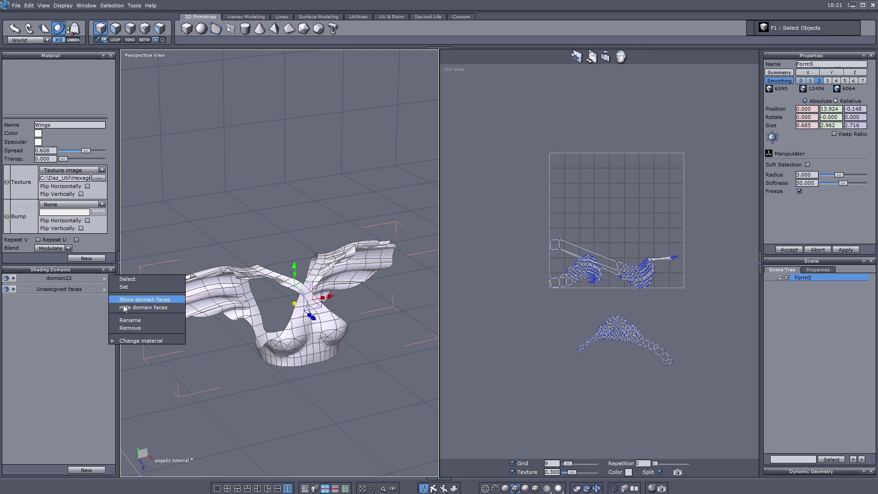
pyautogui.click(136, 331)
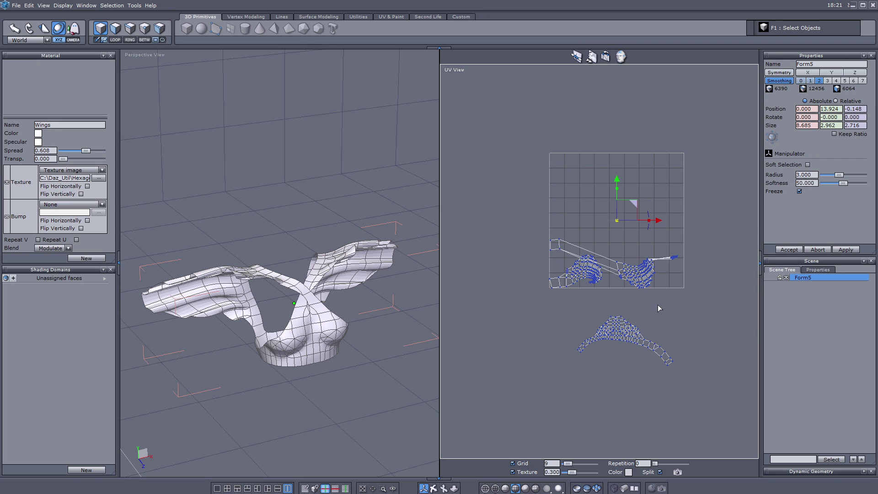
# In the Unfold tool, select the existing seam edges at the neck, back and straps and clear them as seams
pyautogui.hotkey('alt', 'b')
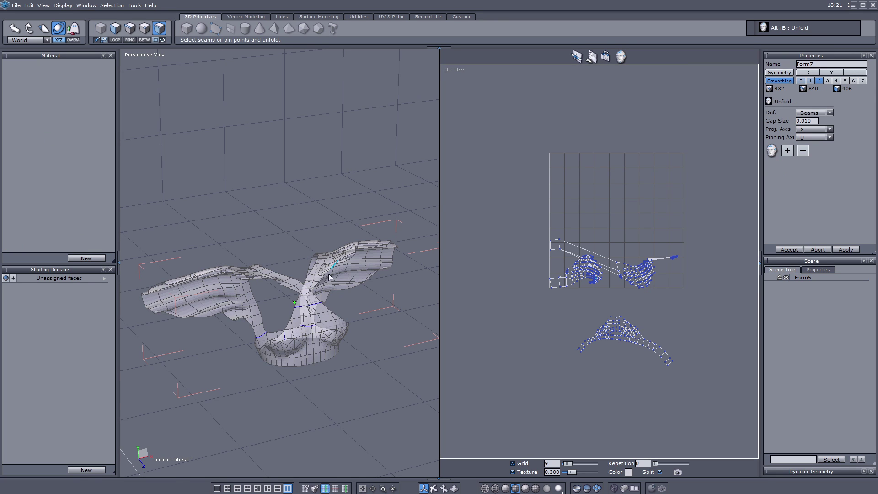
pyautogui.scroll(5, 319, 304)
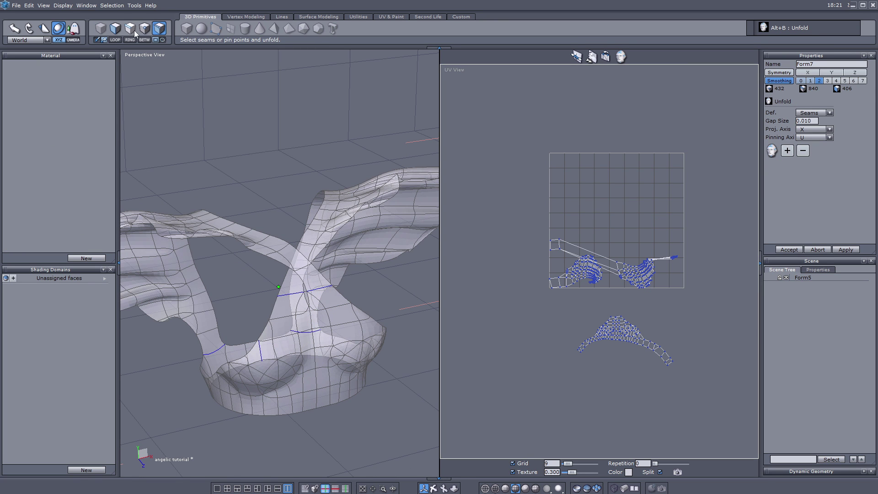
pyautogui.click(130, 28)
pyautogui.click(322, 289)
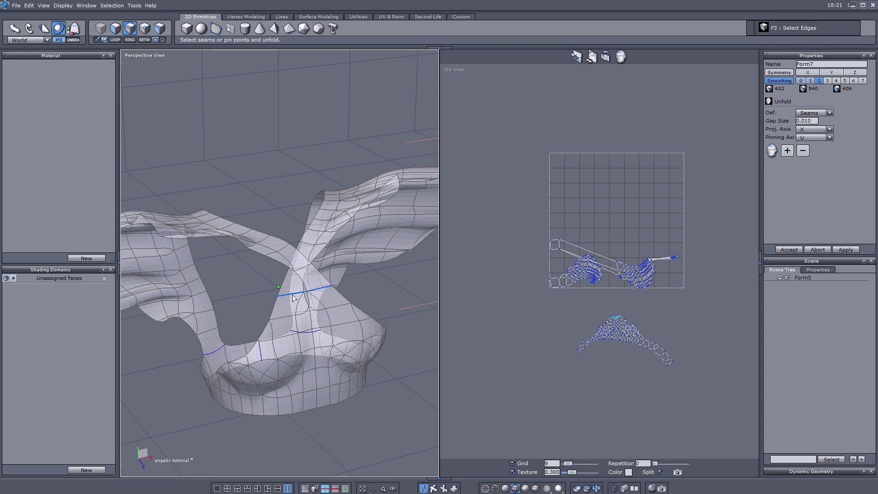
pyautogui.scroll(3, 306, 336)
pyautogui.click(306, 336)
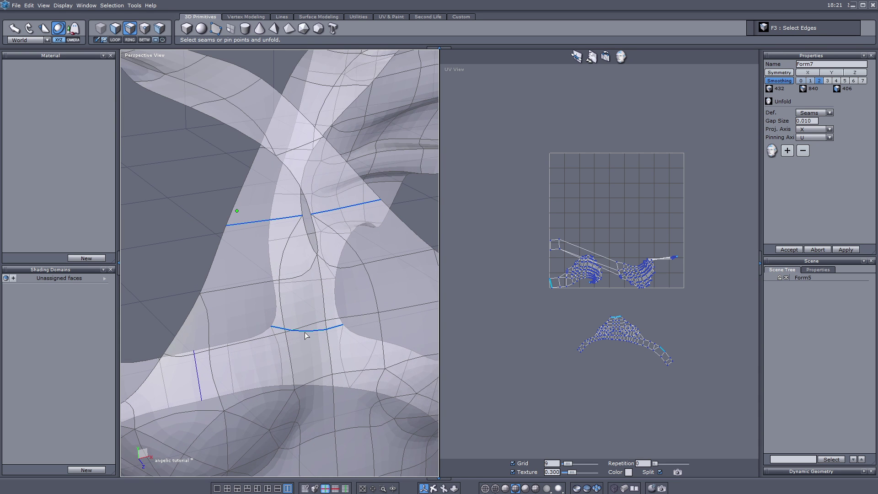
pyautogui.click(200, 374)
pyautogui.moveTo(278, 345); pyautogui.dragTo(182, 344, button='middle')
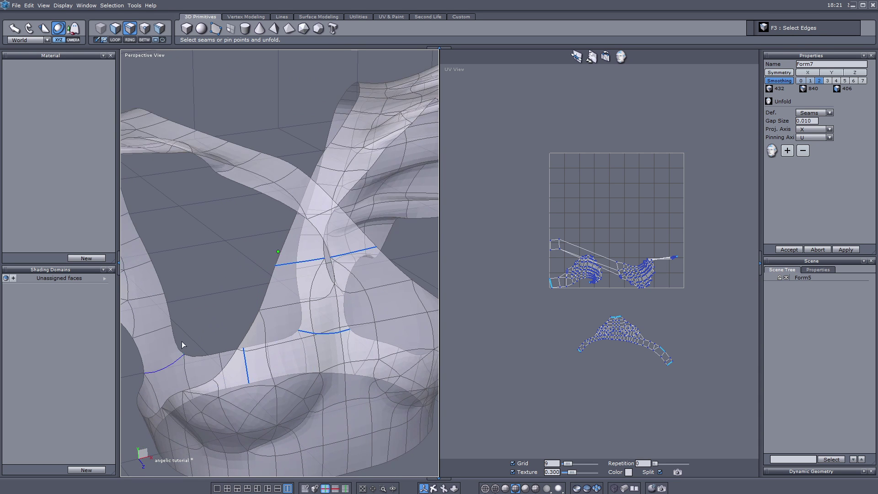
pyautogui.click(166, 368)
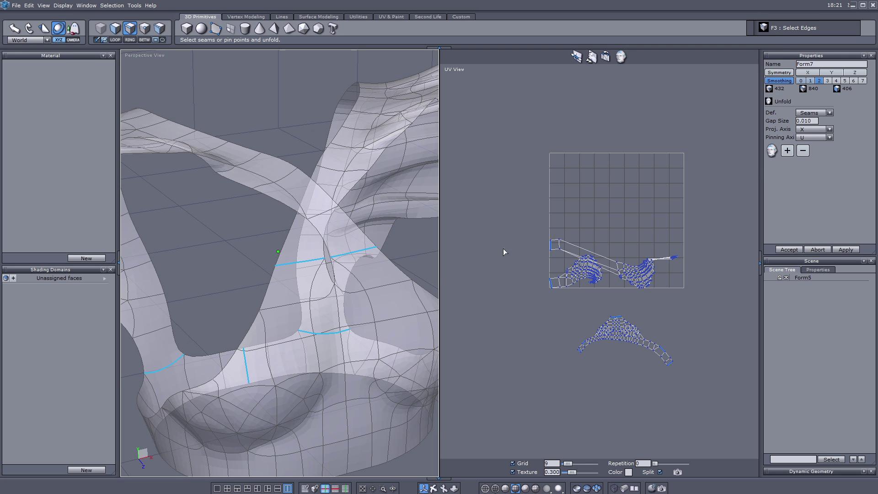
pyautogui.click(787, 152)
# Unfold the whole garment without seams and accept the resulting UV layout
pyautogui.click(773, 152)
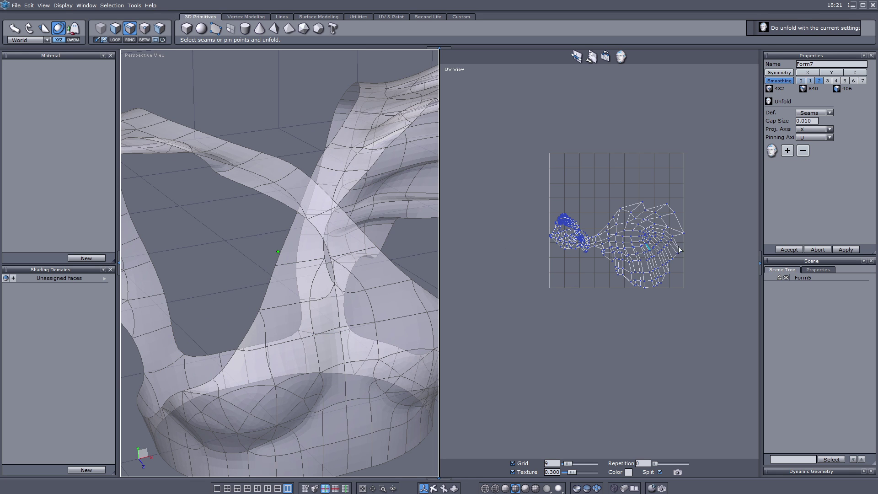
pyautogui.click(793, 253)
pyautogui.scroll(3, 530, 209)
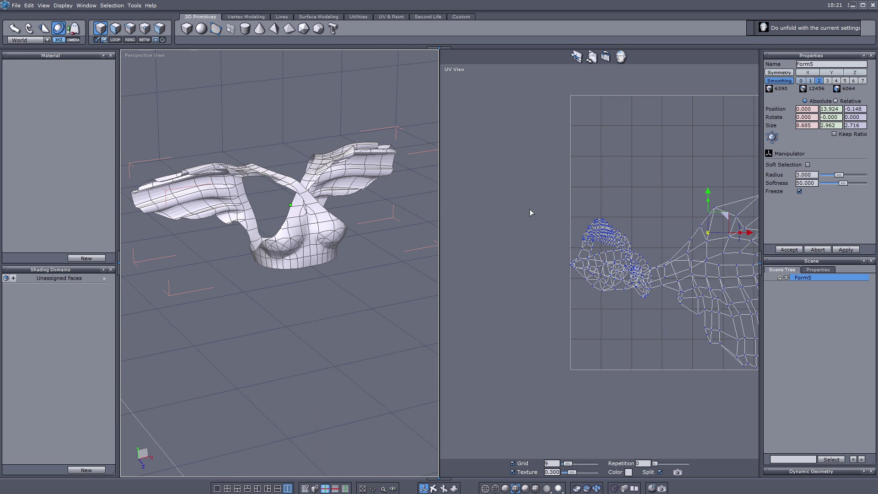
pyautogui.moveTo(673, 235); pyautogui.dragTo(598, 220, button='middle')
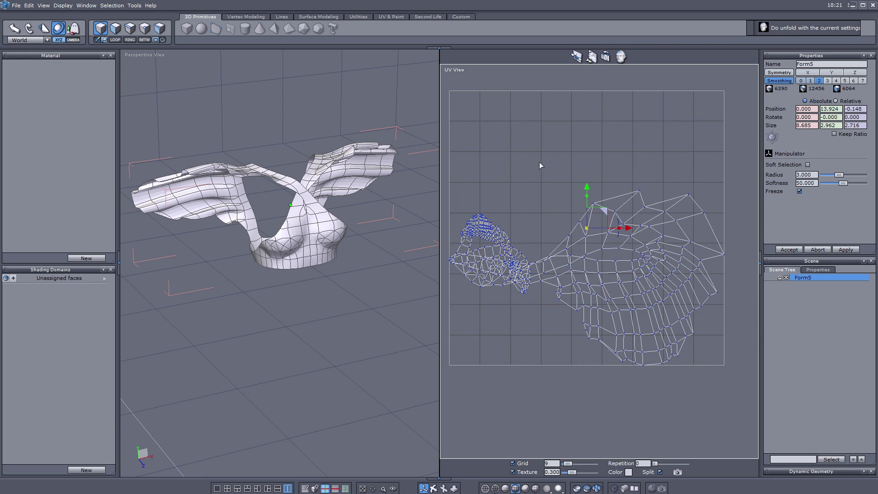
# Select the wing faces together with the rear strap faces down to the torso band, working from a side view
pyautogui.click(433, 488)
pyautogui.moveTo(256, 282); pyautogui.dragTo(228, 225)
pyautogui.click(422, 489)
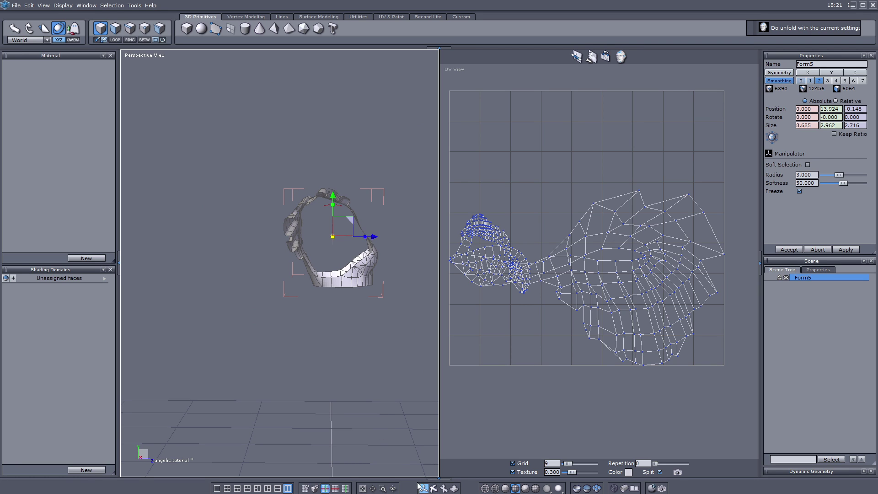
pyautogui.click(115, 28)
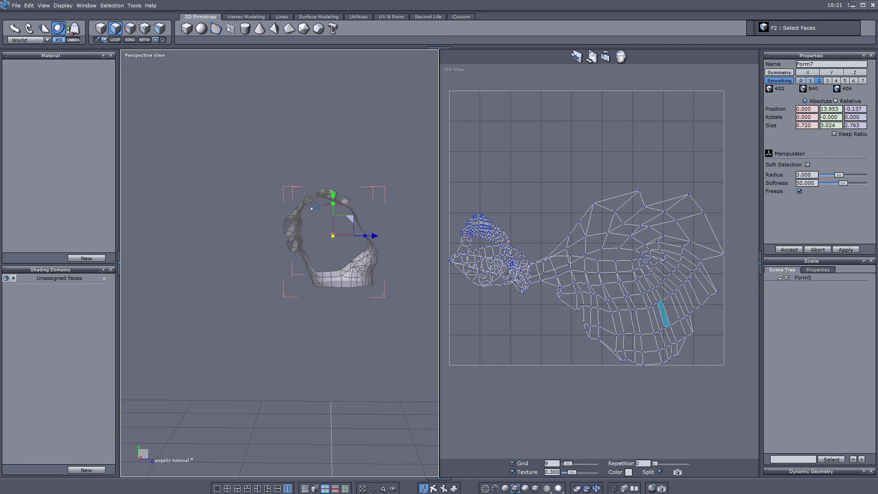
pyautogui.moveTo(230, 159); pyautogui.dragTo(357, 258)
pyautogui.scroll(4, 329, 264)
pyautogui.moveTo(329, 264); pyautogui.dragTo(353, 243, button='middle')
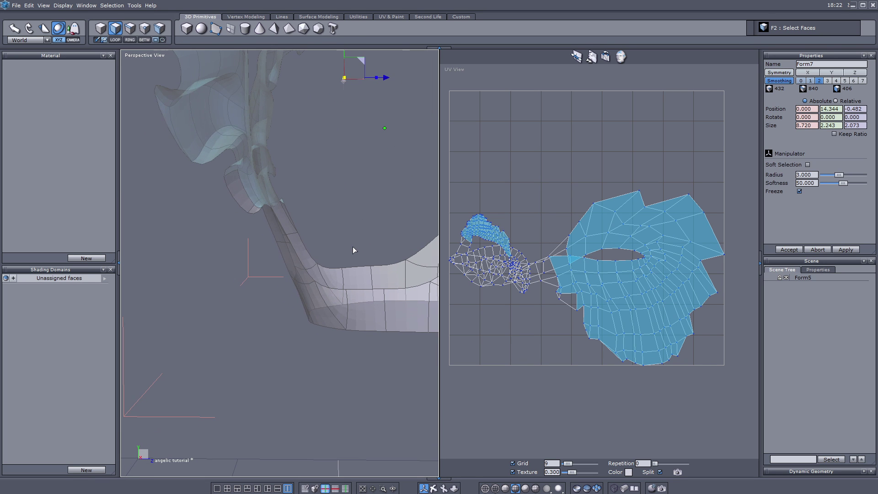
pyautogui.keyDown('shift'); pyautogui.moveTo(223, 173); pyautogui.dragTo(329, 279); pyautogui.keyUp('shift')
pyautogui.scroll(-5, 251, 251)
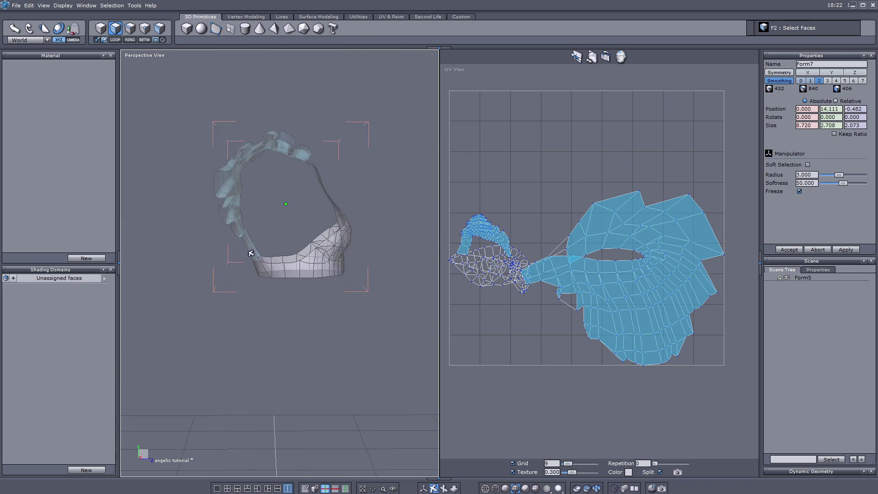
# Add the missed faces at the lower edge of the wing to the face selection
pyautogui.keyDown('alt'); pyautogui.moveTo(251, 251); pyautogui.dragTo(237, 215); pyautogui.keyUp('alt')
pyautogui.scroll(2, 277, 240)
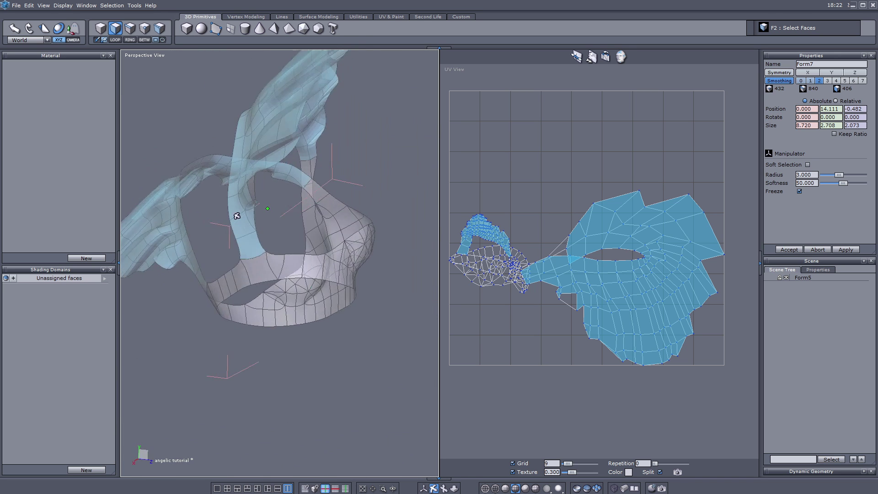
pyautogui.moveTo(237, 216); pyautogui.dragTo(334, 242, button='middle')
pyautogui.click(423, 488)
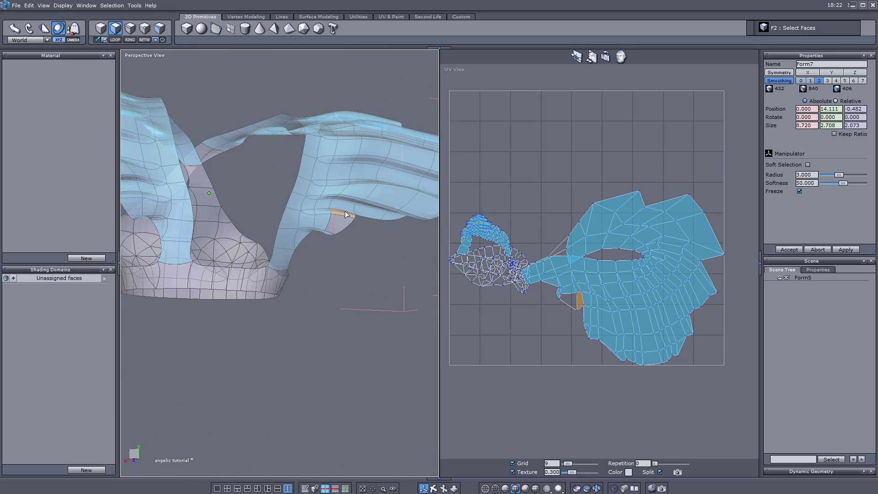
pyautogui.keyDown('shift'); pyautogui.click(344, 223); pyautogui.keyUp('shift')
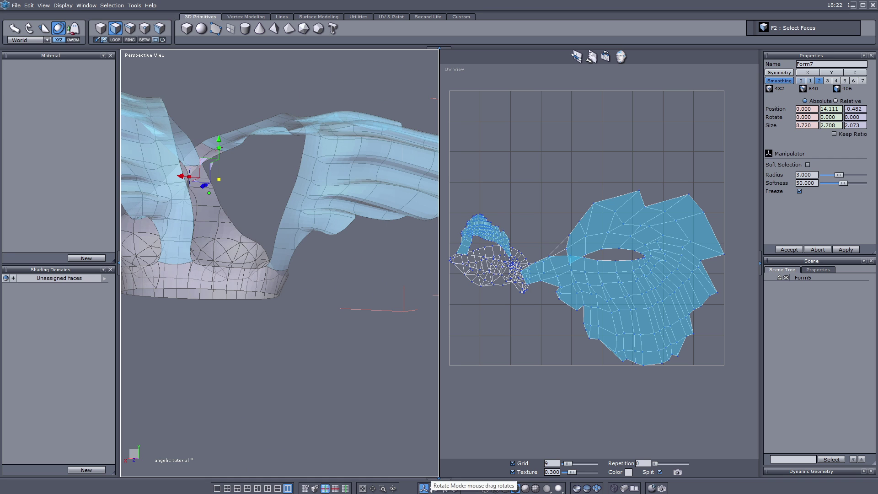
# Extend the face selection with the remaining faces where the two front straps meet at the neck
pyautogui.click(433, 488)
pyautogui.scroll(-3, 310, 257)
pyautogui.moveTo(310, 259); pyautogui.dragTo(316, 238)
pyautogui.scroll(8, 315, 238)
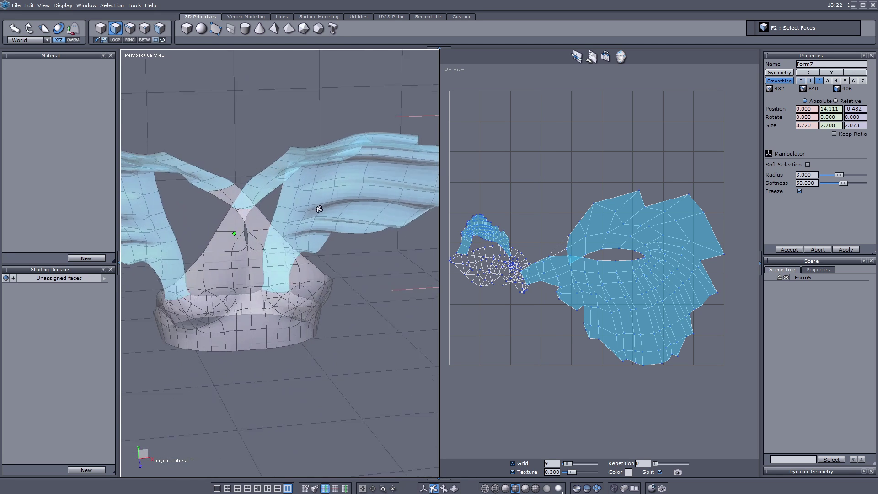
pyautogui.click(424, 488)
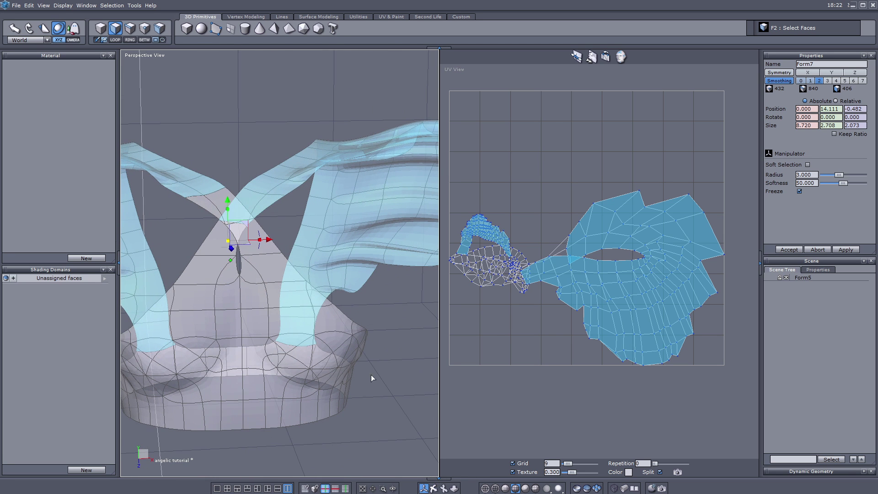
pyautogui.keyDown('shift'); pyautogui.click(222, 196); pyautogui.keyUp('shift')
pyautogui.keyDown('shift'); pyautogui.click(237, 229); pyautogui.keyUp('shift')
pyautogui.keyDown('shift'); pyautogui.click(228, 243); pyautogui.keyUp('shift')
pyautogui.scroll(-5, 275, 207)
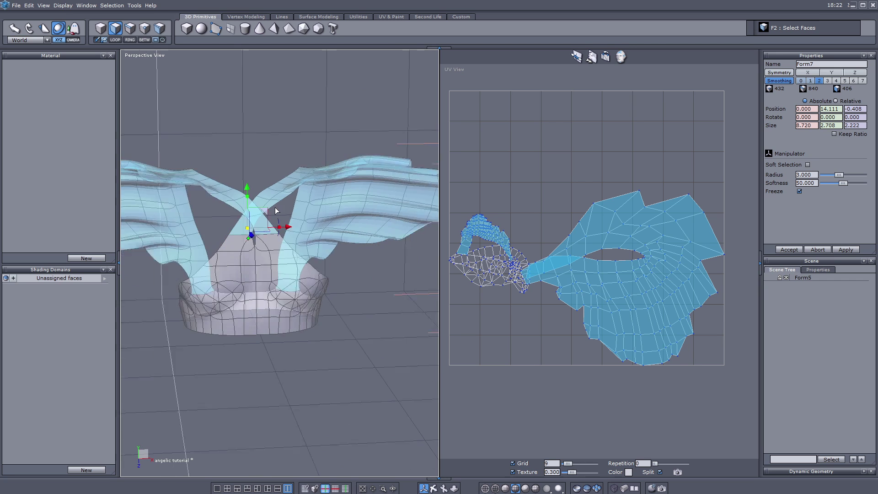
# Create a new shading domain from the selected wing faces and name it Wings
pyautogui.click(98, 470)
pyautogui.click(101, 258)
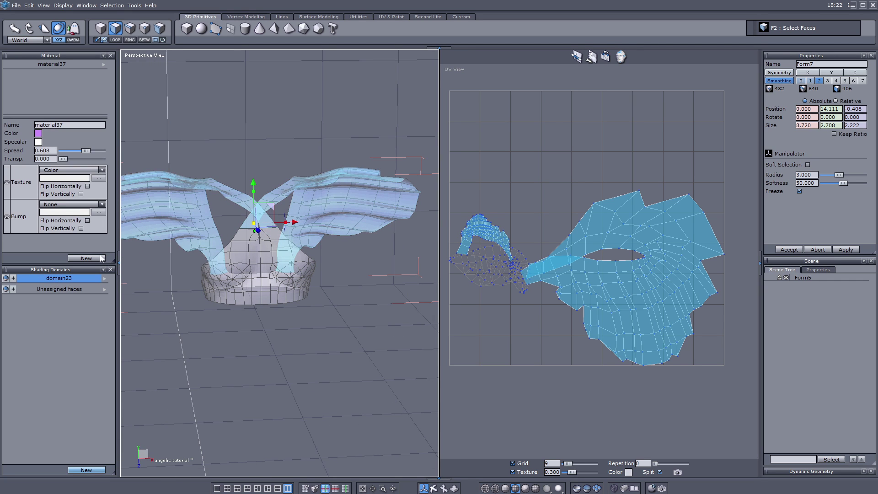
pyautogui.click(106, 277)
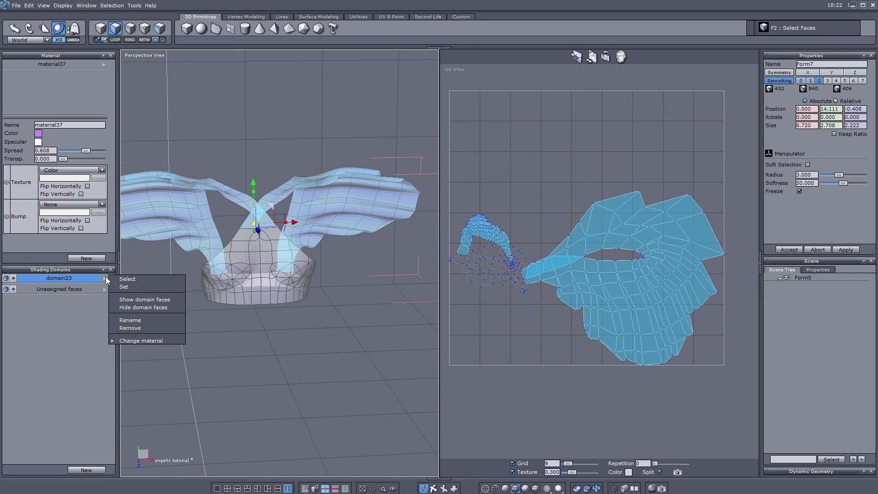
pyautogui.click(148, 322)
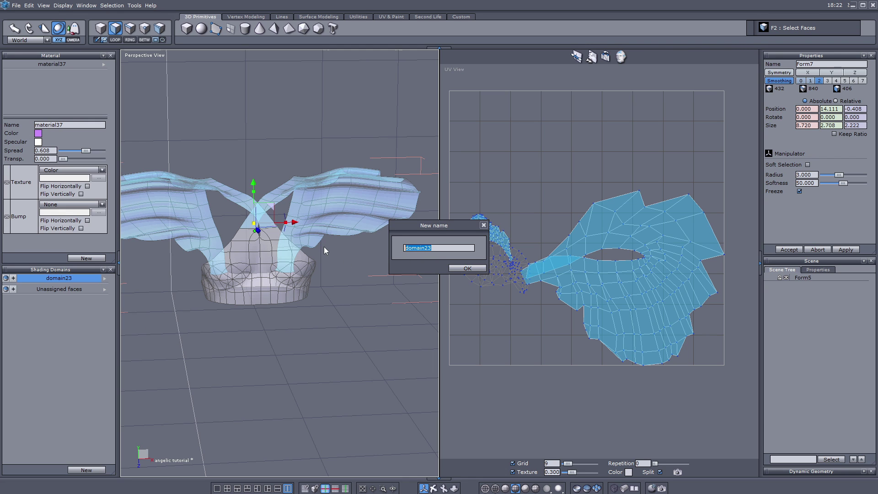
pyautogui.write('Wings')
pyautogui.press('Return')
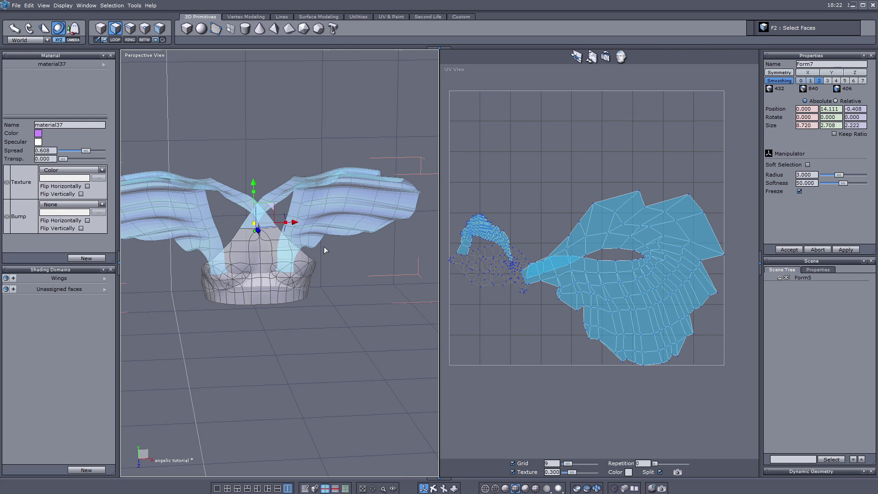
# Rename the wing domain's material as Wings and set its color to near white
pyautogui.doubleClick(49, 125)
pyautogui.write('Wings')
pyautogui.press('Return')
pyautogui.click(39, 133)
pyautogui.moveTo(141, 158); pyautogui.dragTo(145, 103)
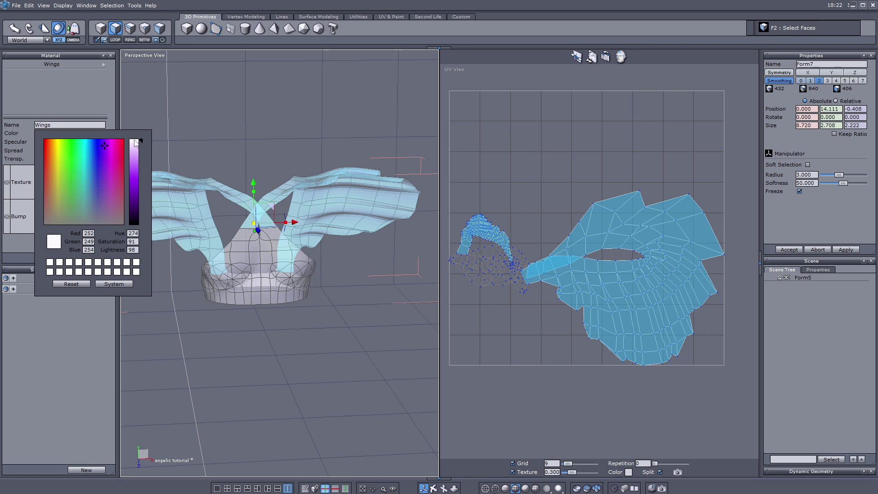
pyautogui.click(65, 100)
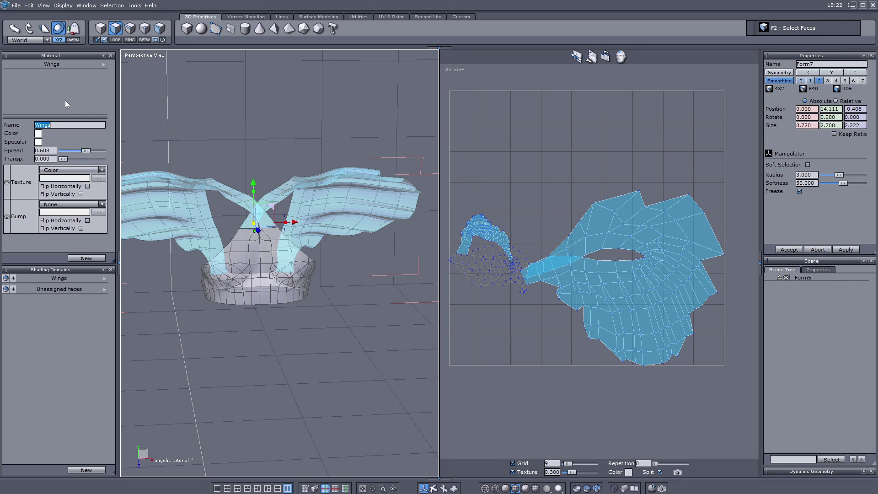
pyautogui.click(790, 250)
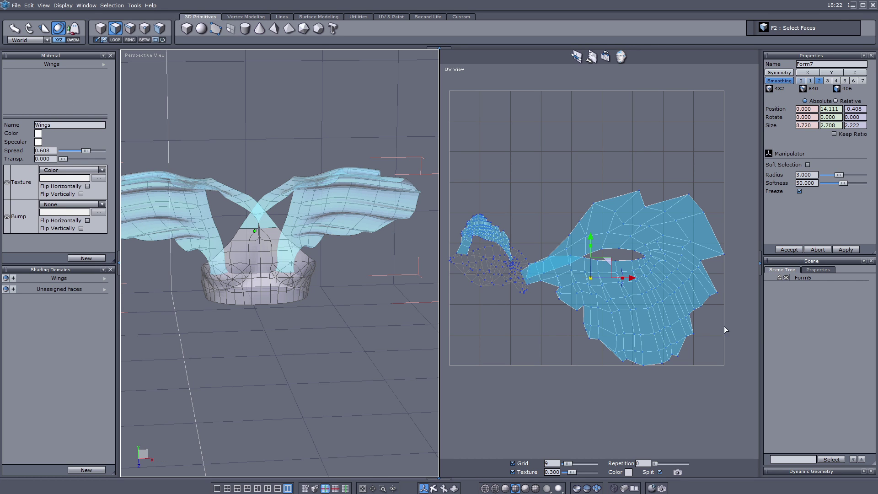
# Create a new shading domain from the unassigned faces of the lower garment and name it Trso
pyautogui.click(50, 289)
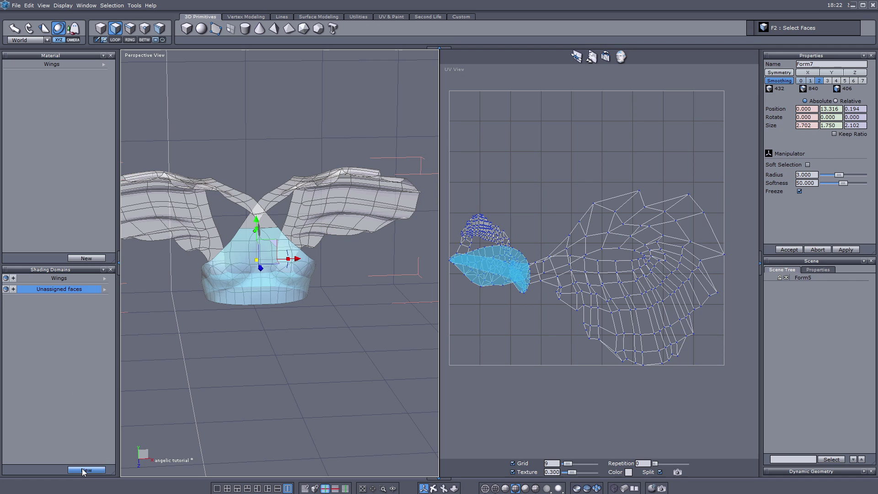
pyautogui.click(83, 471)
pyautogui.click(62, 289)
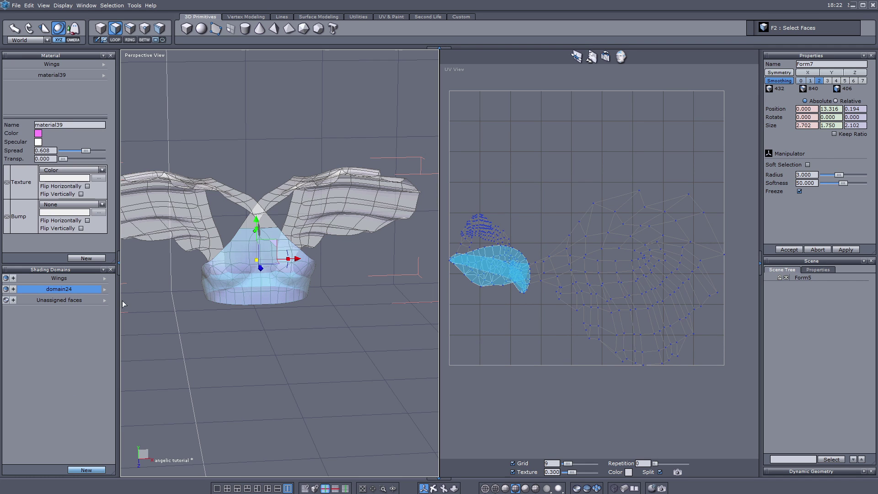
pyautogui.click(107, 289)
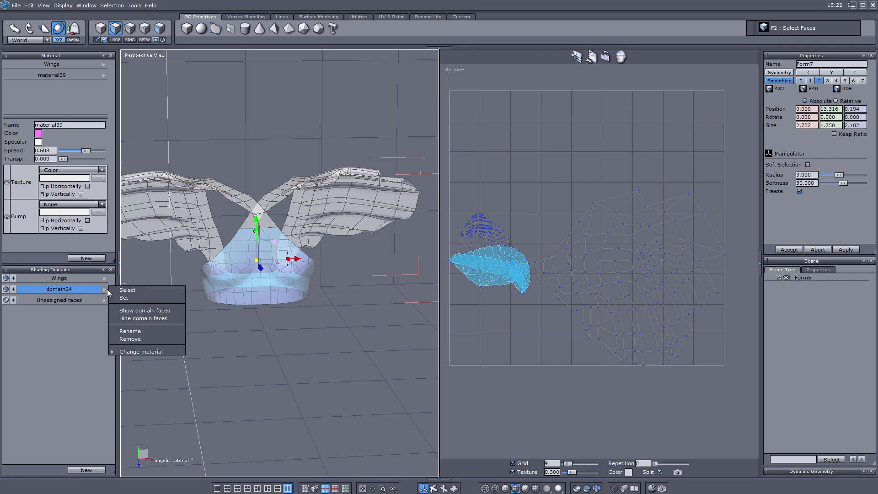
pyautogui.click(122, 333)
pyautogui.doubleClick(441, 250)
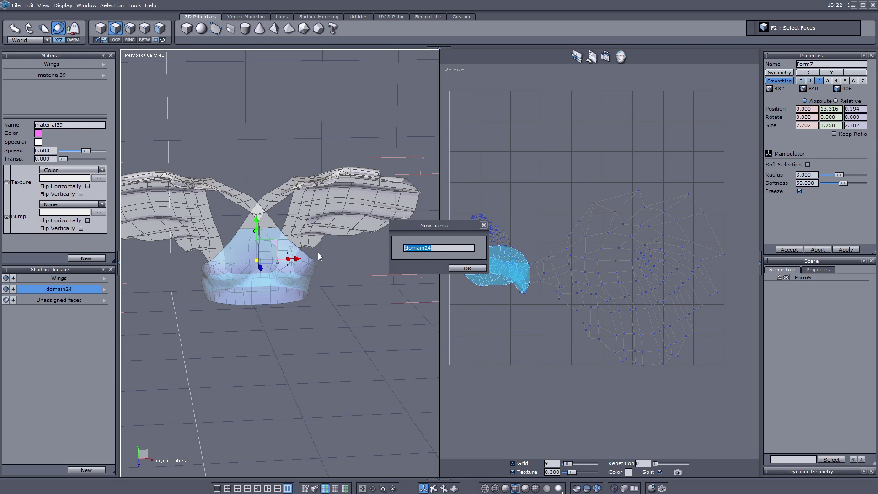
pyautogui.write('Trso')
pyautogui.press('Return')
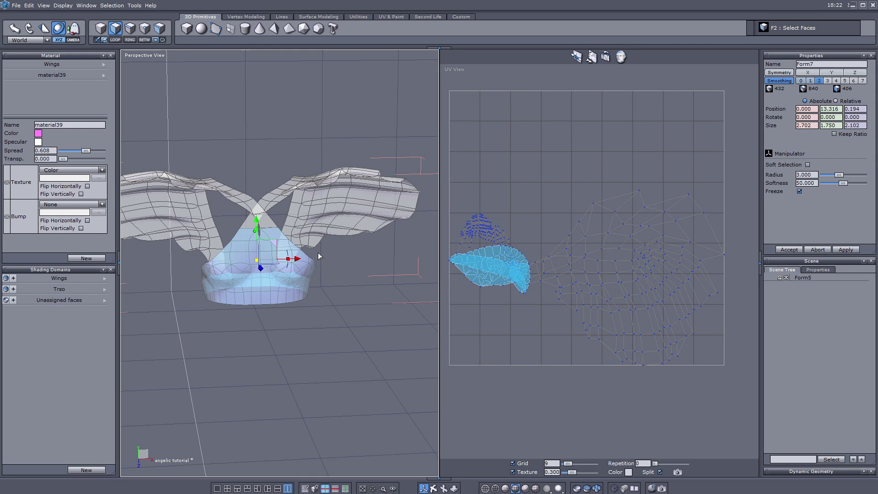
# Rename the new domain's material as Torso
pyautogui.click(54, 75)
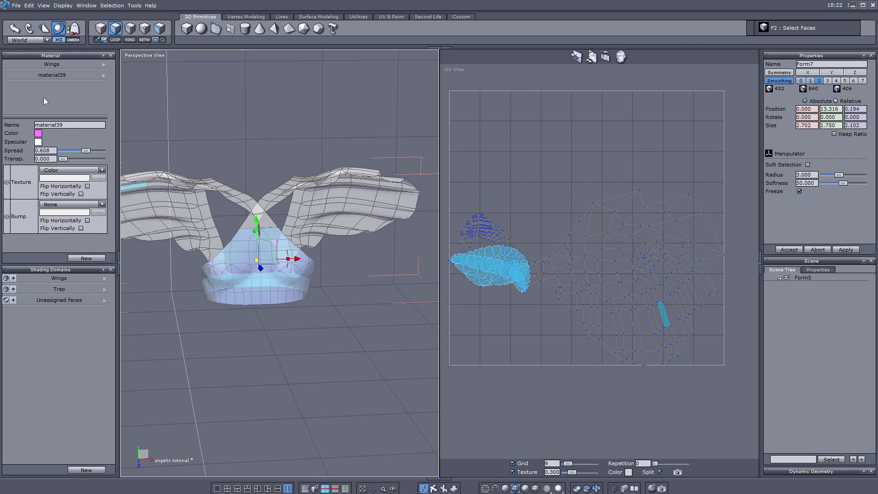
pyautogui.doubleClick(86, 127)
pyautogui.write('Torso')
pyautogui.press('Return')
pyautogui.click(793, 249)
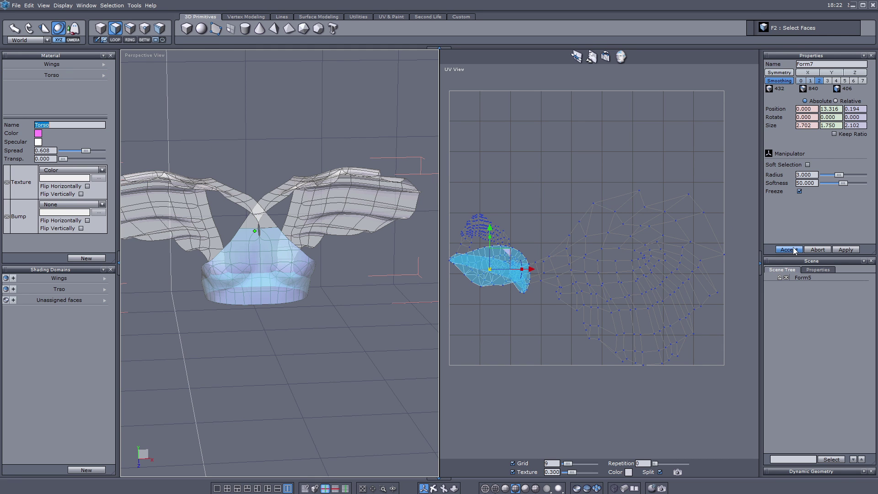
# Return to object selection and set the Torso material's color to near white
pyautogui.click(100, 30)
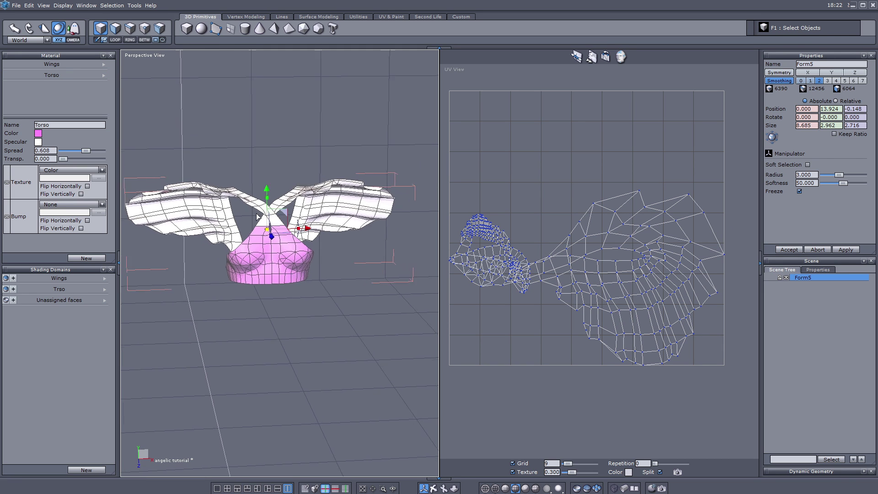
pyautogui.click(39, 133)
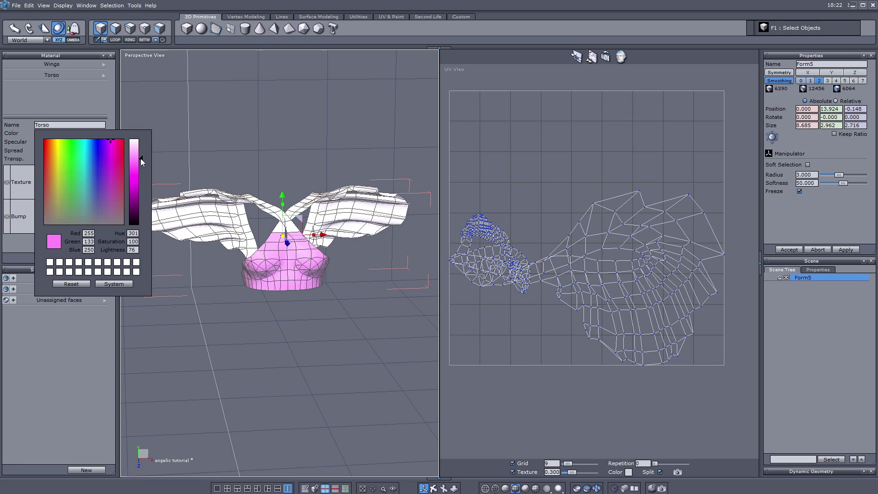
pyautogui.moveTo(140, 159); pyautogui.dragTo(160, 89)
pyautogui.moveTo(140, 145)
pyautogui.mouseDown()
pyautogui.moveTo(148, 117)
pyautogui.moveTo(146, 135)
pyautogui.mouseUp()
pyautogui.click(74, 352)
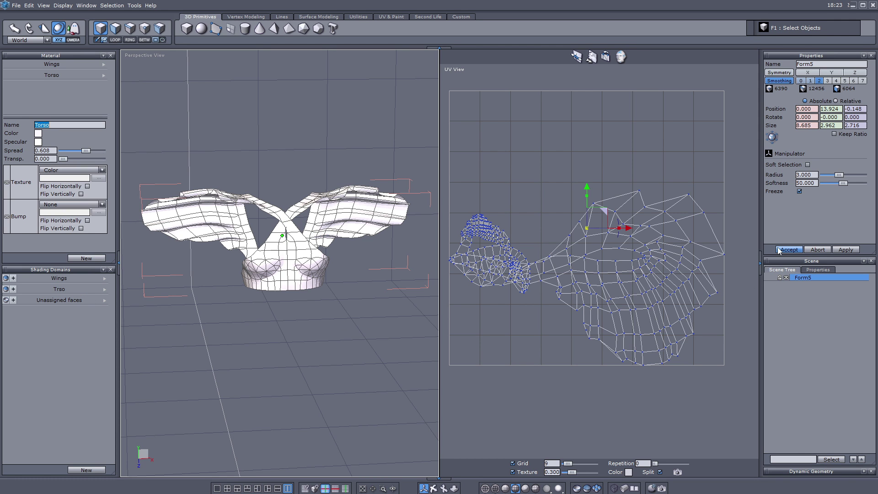
# Select the edges running across the front neck, where the straps meet the torso, as seams
pyautogui.click(434, 488)
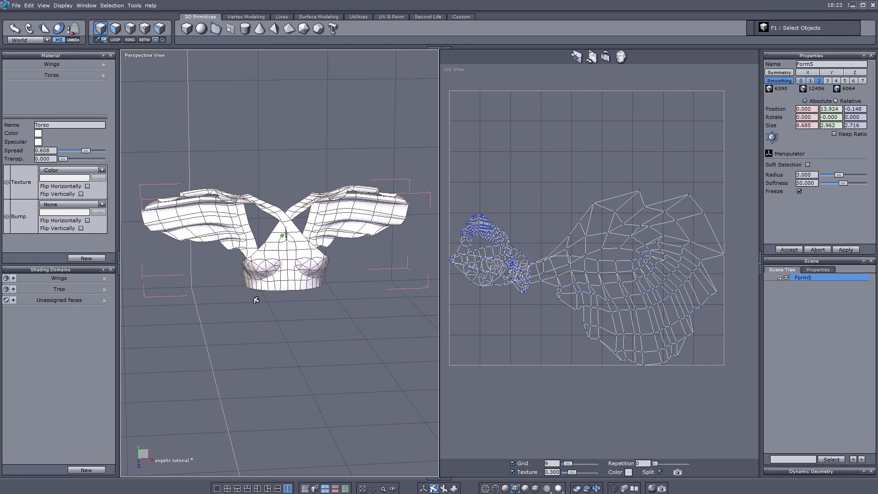
pyautogui.moveTo(256, 300); pyautogui.dragTo(292, 288, button='middle')
pyautogui.scroll(4, 270, 256)
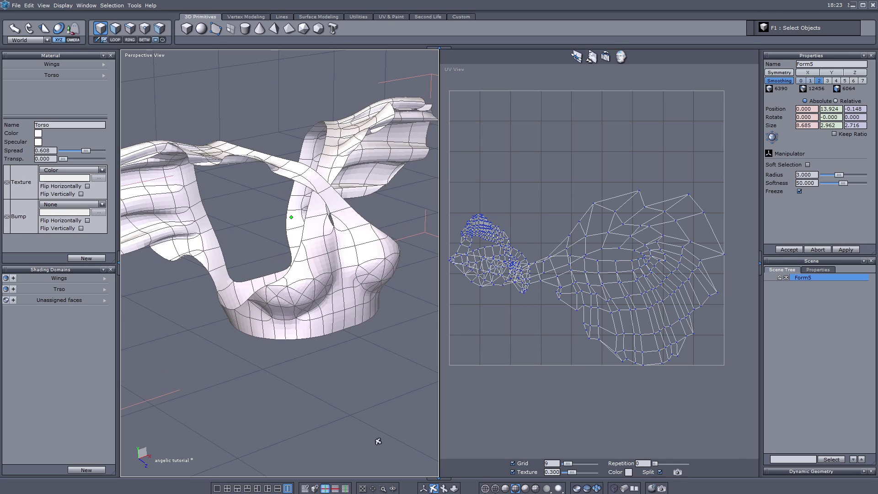
pyautogui.click(424, 489)
pyautogui.click(131, 28)
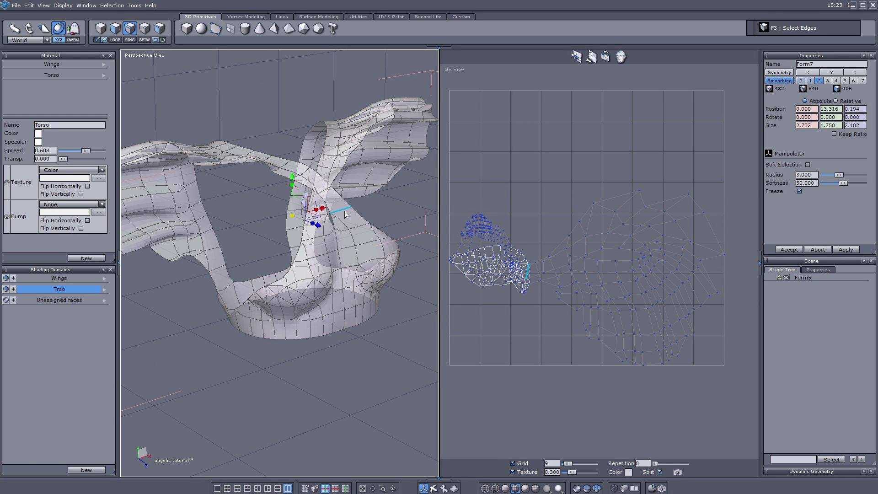
pyautogui.click(346, 214)
pyautogui.keyDown('shift'); pyautogui.click(312, 216); pyautogui.keyUp('shift')
# Add the strap-to-torso boundary edges at the sides and the vertical edges at the center back to the seam selection
pyautogui.scroll(4, 271, 248)
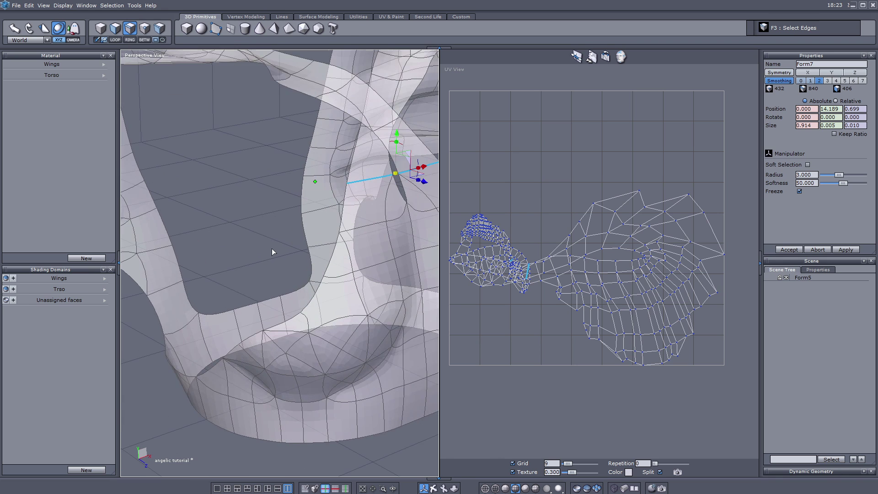
pyautogui.scroll(-3, 272, 249)
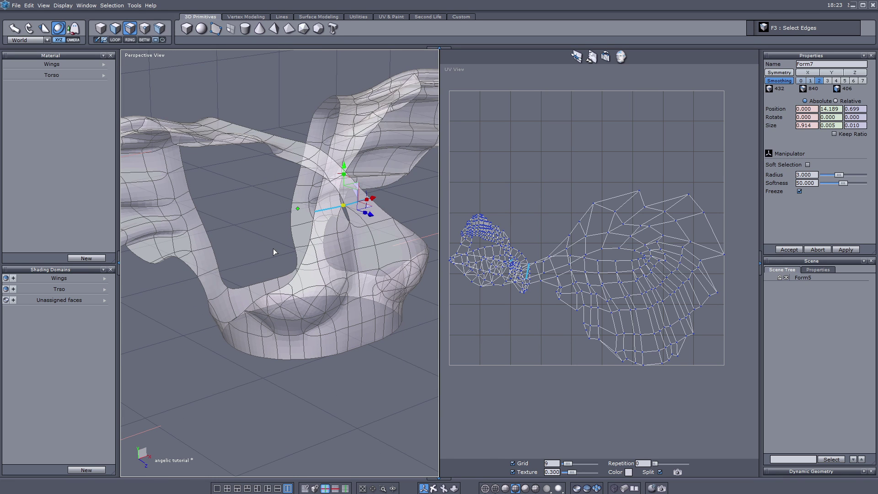
pyautogui.keyDown('shift'); pyautogui.click(270, 279); pyautogui.keyUp('shift')
pyautogui.keyDown('shift'); pyautogui.click(218, 295); pyautogui.keyUp('shift')
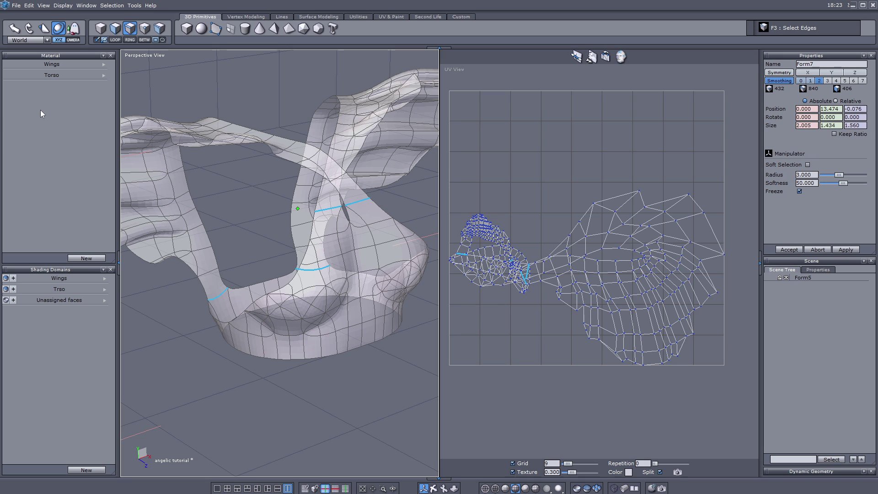
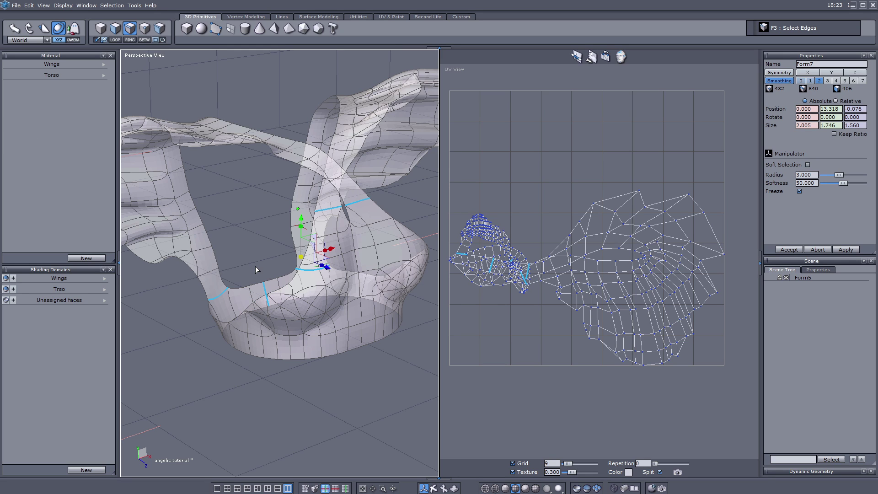
# Unfold the garment's UVs along the selected seams with a gap size of 0.010 and projection axis X
pyautogui.hotkey('alt', 'b')
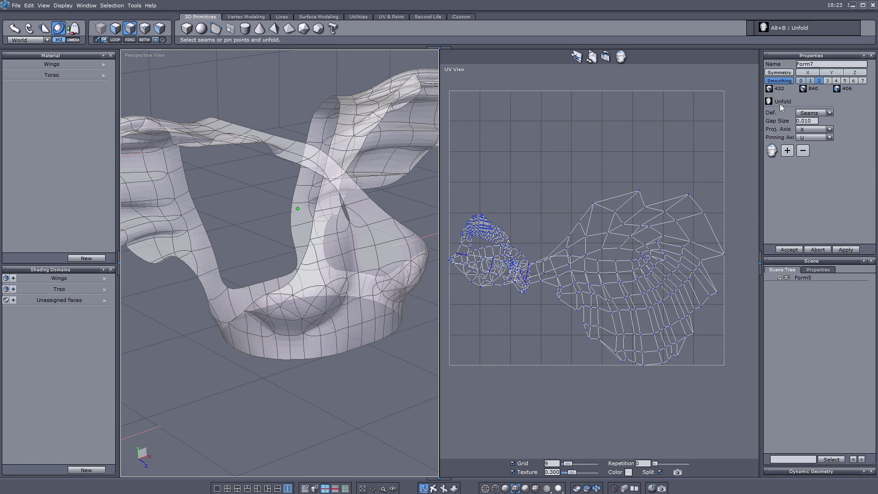
pyautogui.click(772, 152)
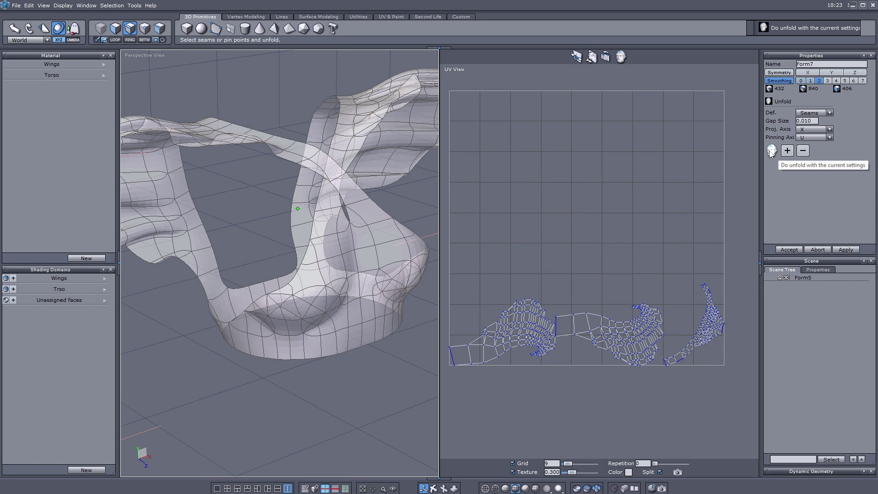
pyautogui.click(788, 250)
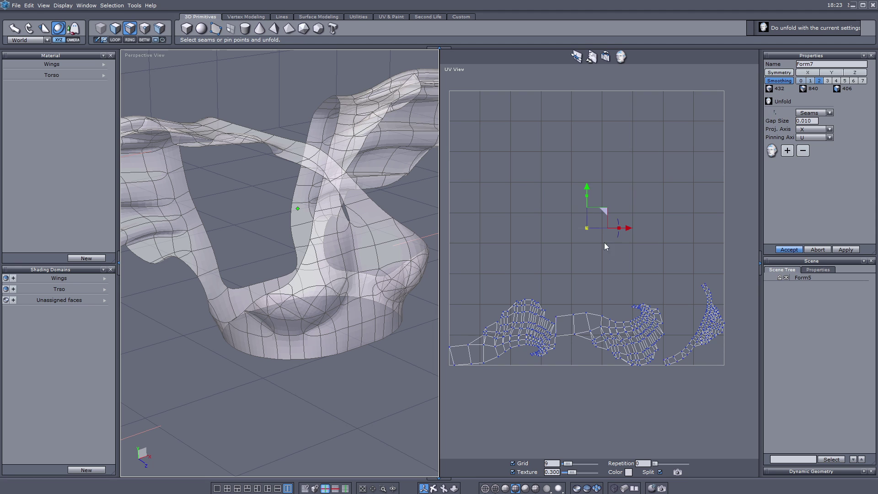
# Select the faces of all UV islands and move them straight down below the UV square
pyautogui.scroll(-2, 585, 249)
pyautogui.scroll(2, 603, 297)
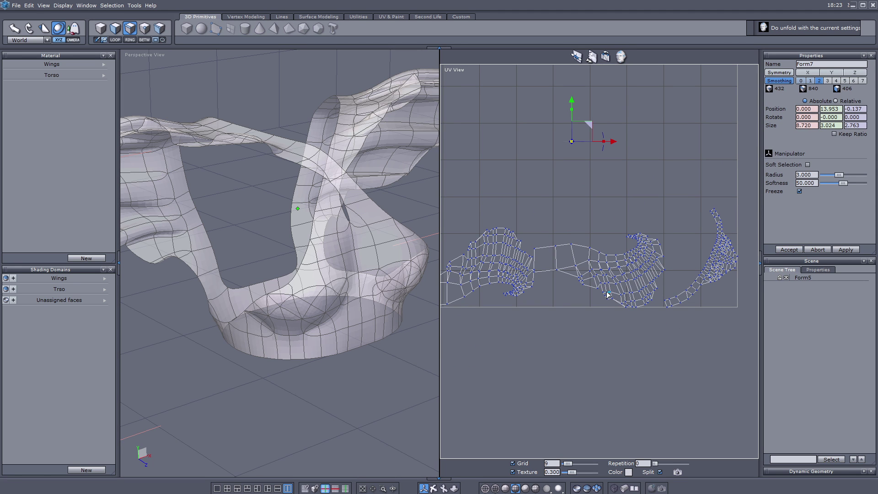
pyautogui.scroll(-2, 605, 299)
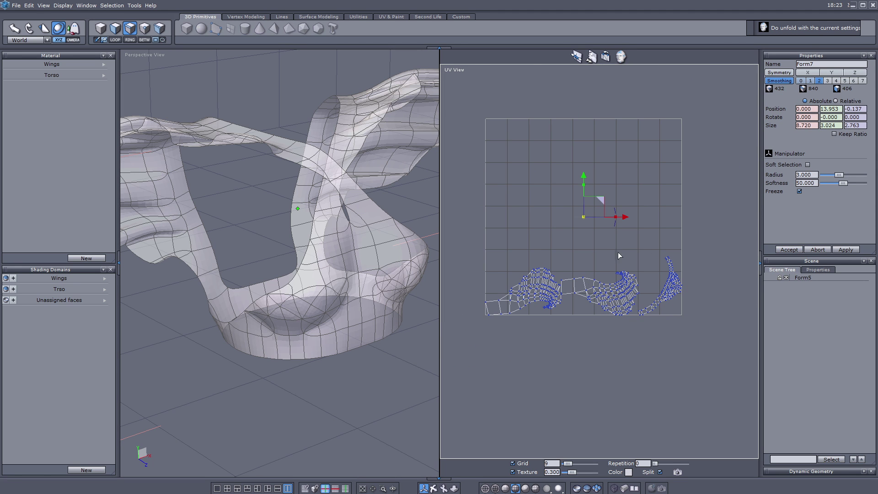
pyautogui.click(116, 28)
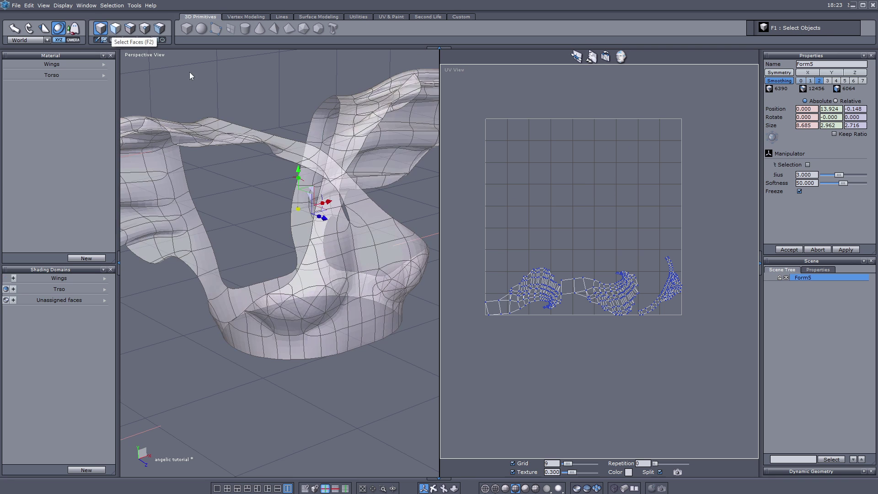
pyautogui.moveTo(478, 225); pyautogui.dragTo(706, 373)
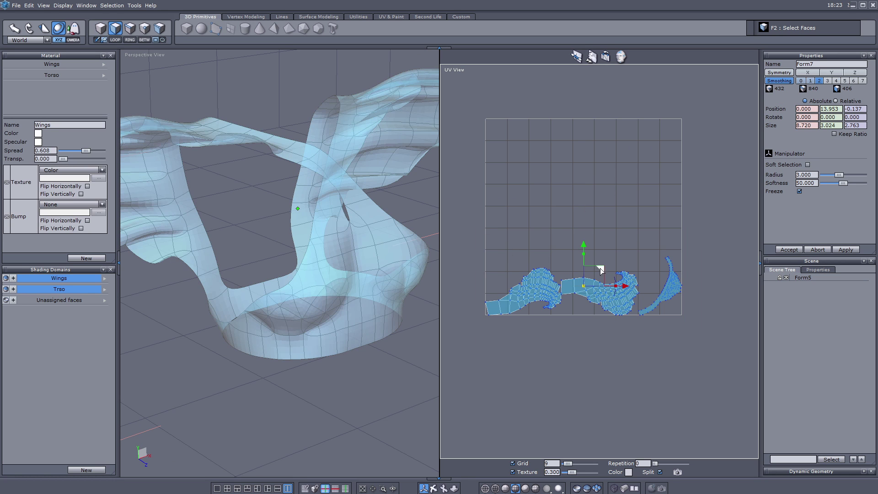
pyautogui.moveTo(584, 247); pyautogui.dragTo(585, 332)
# Place the torso island in the lower half of the UV square, rotated into an upward arch and enlarged to nearly full width
pyautogui.moveTo(708, 340); pyautogui.dragTo(638, 423)
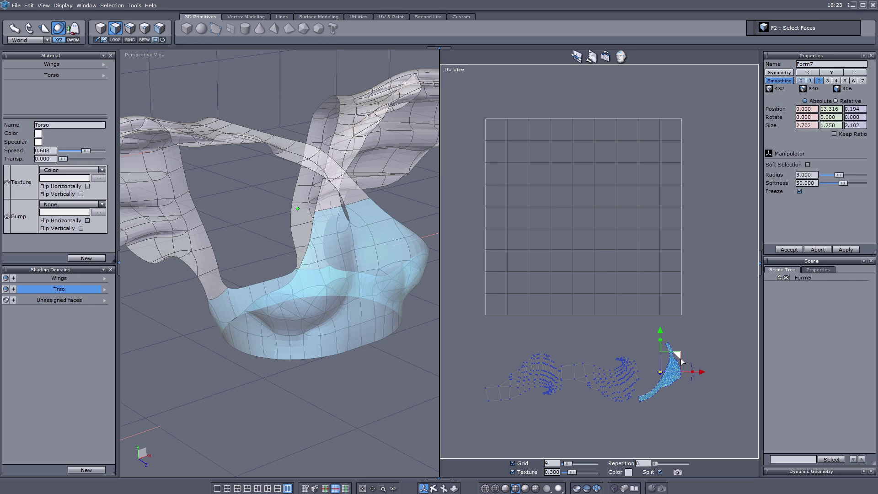
pyautogui.moveTo(660, 372); pyautogui.dragTo(568, 206)
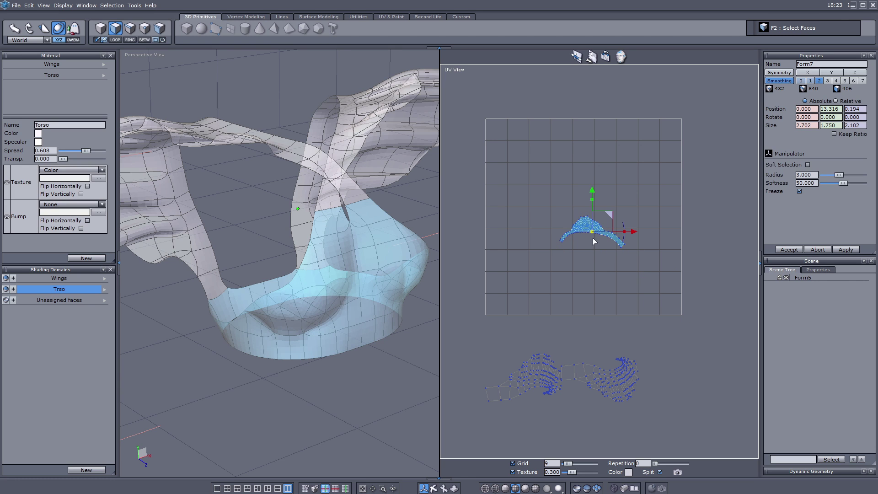
pyautogui.moveTo(593, 232); pyautogui.dragTo(746, 247)
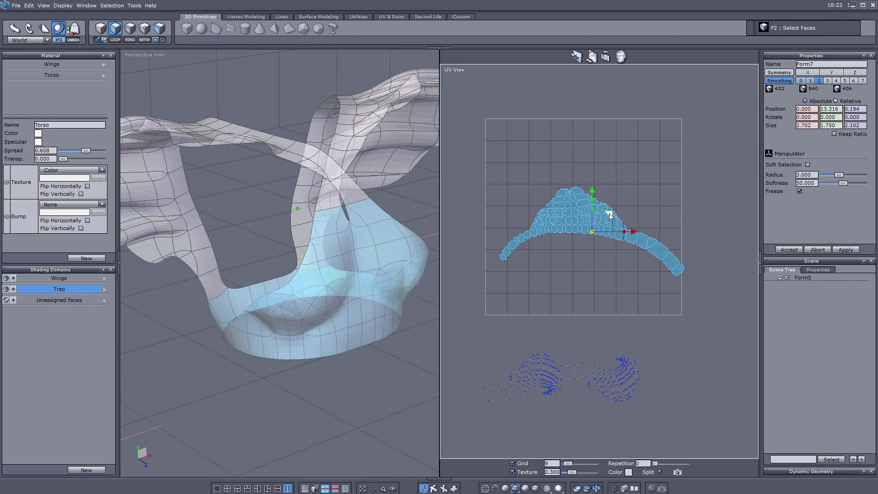
pyautogui.moveTo(609, 214); pyautogui.dragTo(601, 247)
pyautogui.click(615, 224)
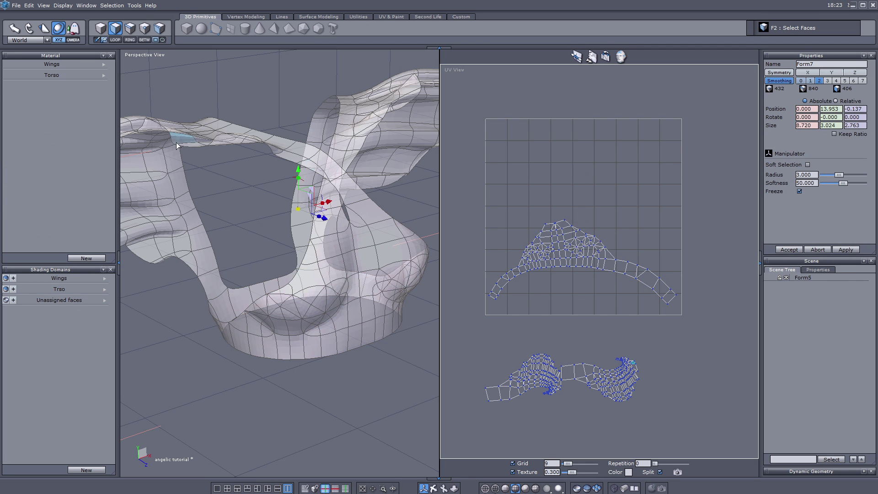
# Apply a blue texture image to the Torso material and check it on the garment in object mode
pyautogui.click(56, 75)
pyautogui.click(69, 170)
pyautogui.click(71, 184)
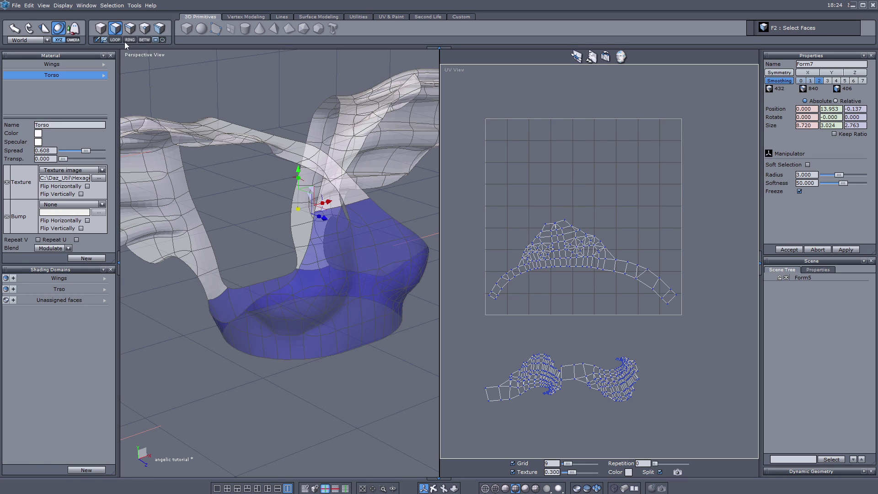
pyautogui.press('F1')
pyautogui.scroll(-2, 595, 256)
pyautogui.scroll(2, 563, 275)
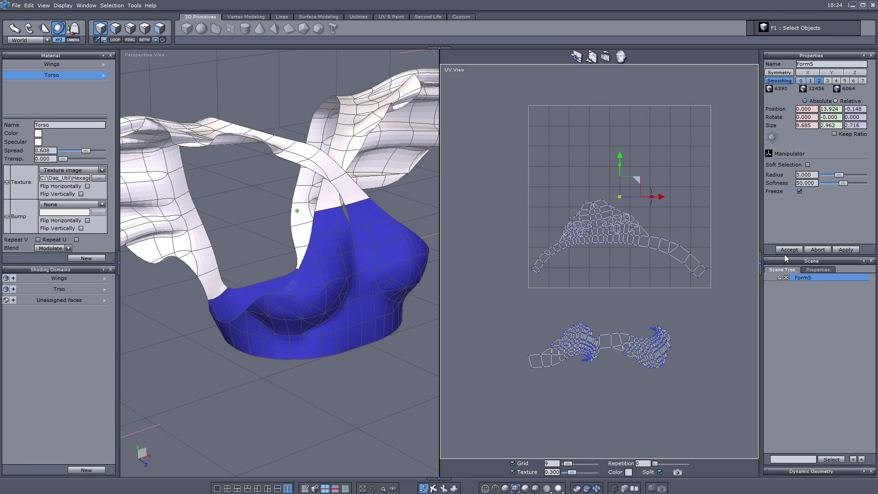
# Move the Wings islands into the UV square above the torso island and shift one wing island away from the other
pyautogui.click(62, 280)
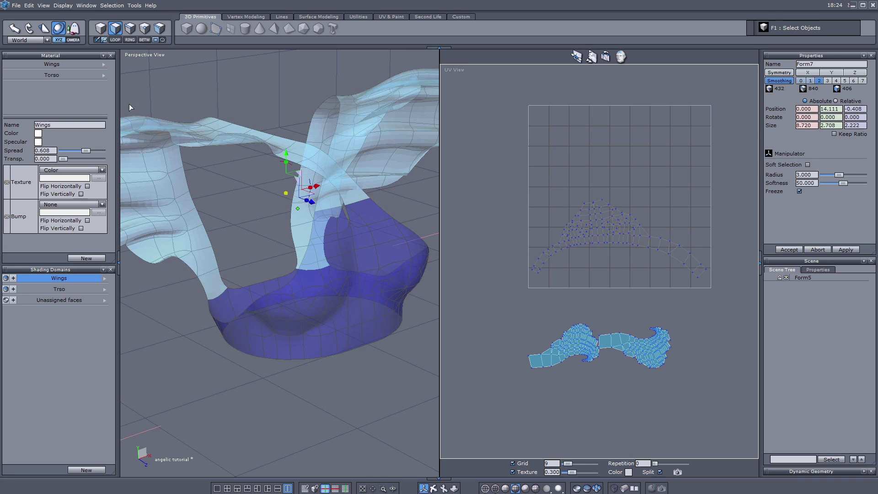
pyautogui.moveTo(617, 328); pyautogui.dragTo(631, 137)
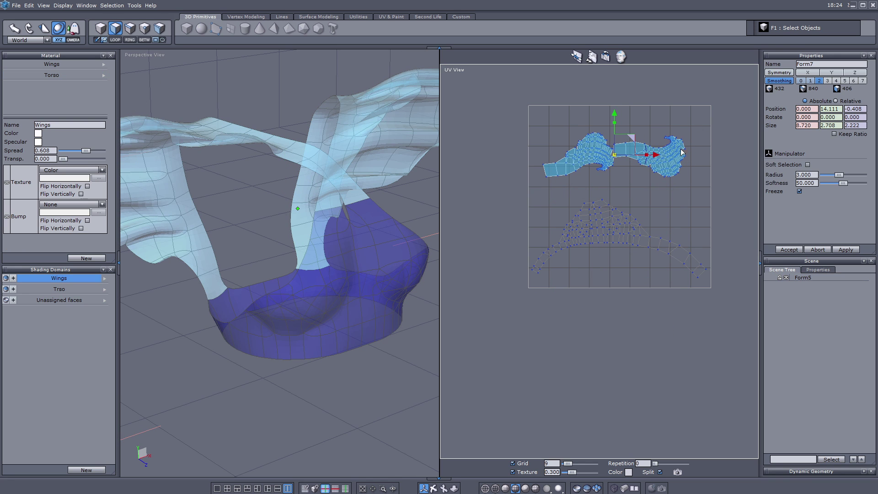
pyautogui.moveTo(704, 133); pyautogui.dragTo(613, 172)
pyautogui.scroll(5, 621, 159)
pyautogui.scroll(-4, 611, 165)
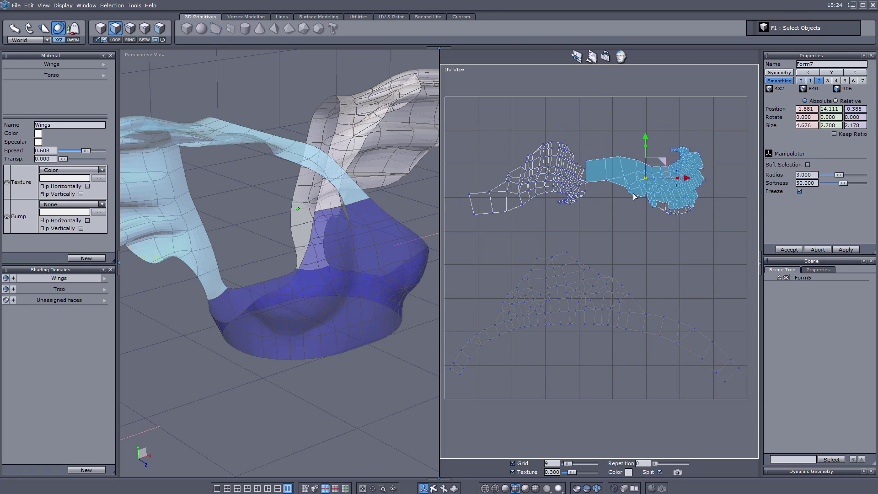
pyautogui.keyDown('shift'); pyautogui.moveTo(718, 173); pyautogui.dragTo(655, 226); pyautogui.keyUp('shift')
pyautogui.moveTo(663, 162); pyautogui.dragTo(695, 153)
pyautogui.click(624, 201)
# Select the torso UV island, scale it down and move it to the lower edge of the UV square
pyautogui.moveTo(625, 243); pyautogui.dragTo(629, 232, button='middle')
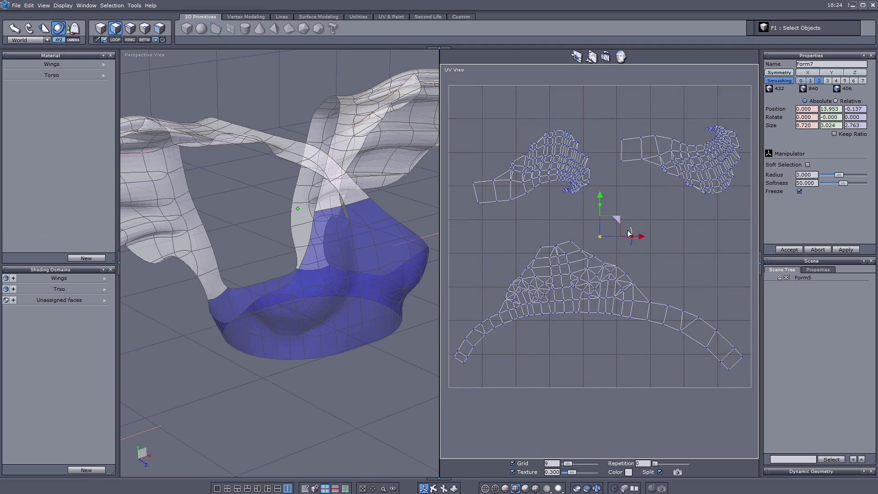
pyautogui.scroll(-3, 549, 229)
pyautogui.moveTo(492, 230); pyautogui.dragTo(681, 343)
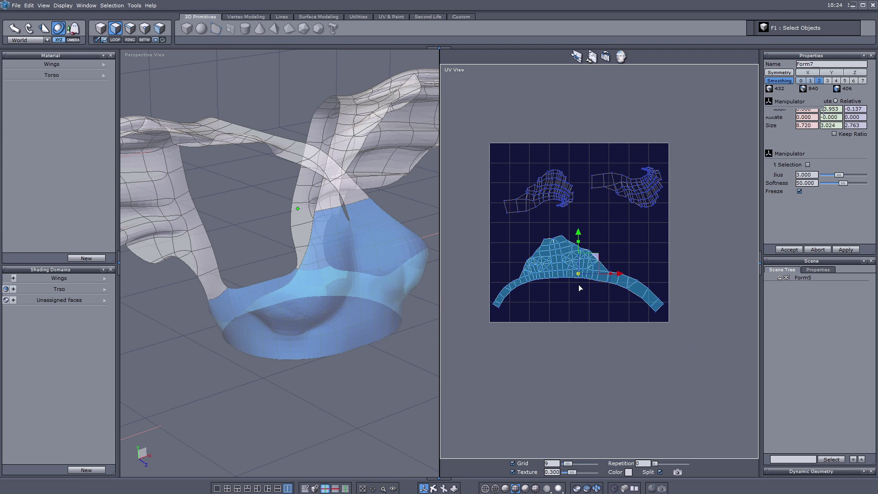
pyautogui.moveTo(595, 257); pyautogui.dragTo(597, 273)
pyautogui.click(539, 271)
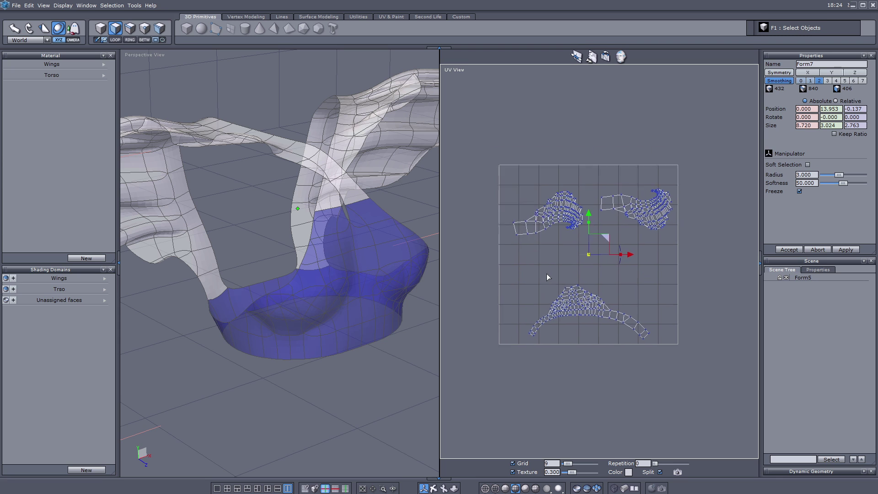
# Select one wing island and move it out of the UV square to the empty area above it
pyautogui.moveTo(605, 182); pyautogui.dragTo(698, 259)
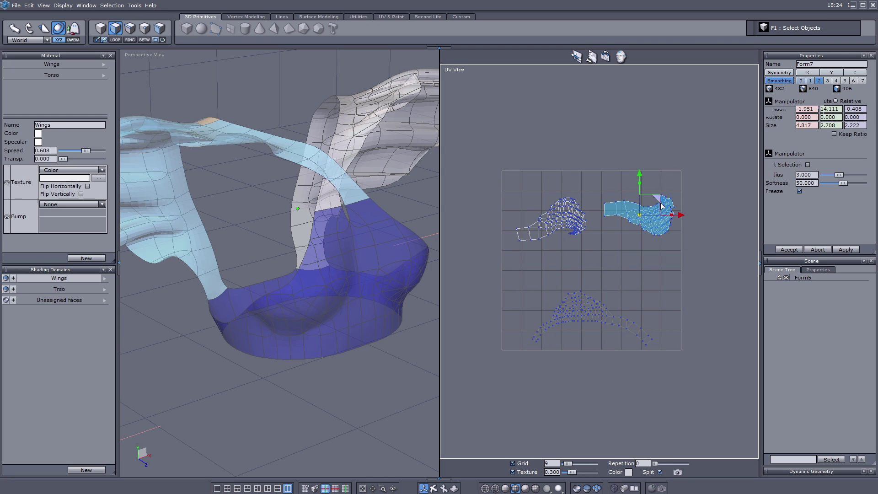
pyautogui.moveTo(575, 217); pyautogui.dragTo(539, 141)
pyautogui.click(539, 140)
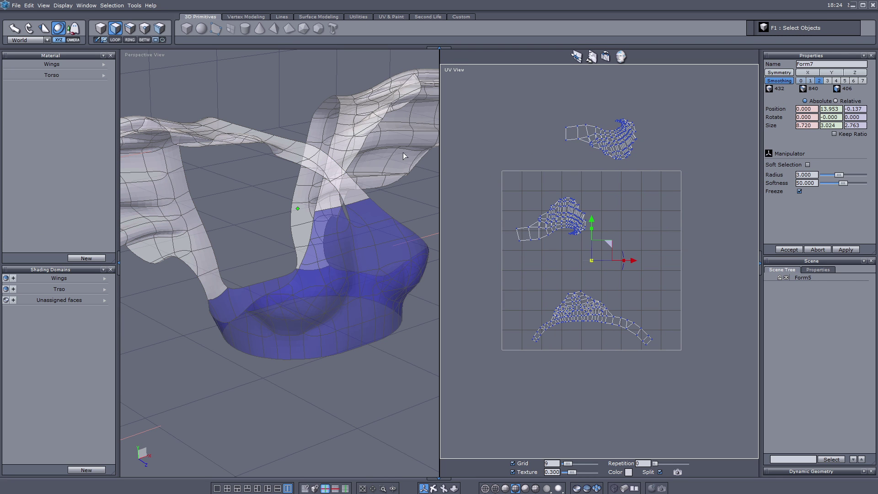
# Apply a purple texture image to the Wings material
pyautogui.click(84, 67)
pyautogui.click(73, 170)
pyautogui.click(70, 189)
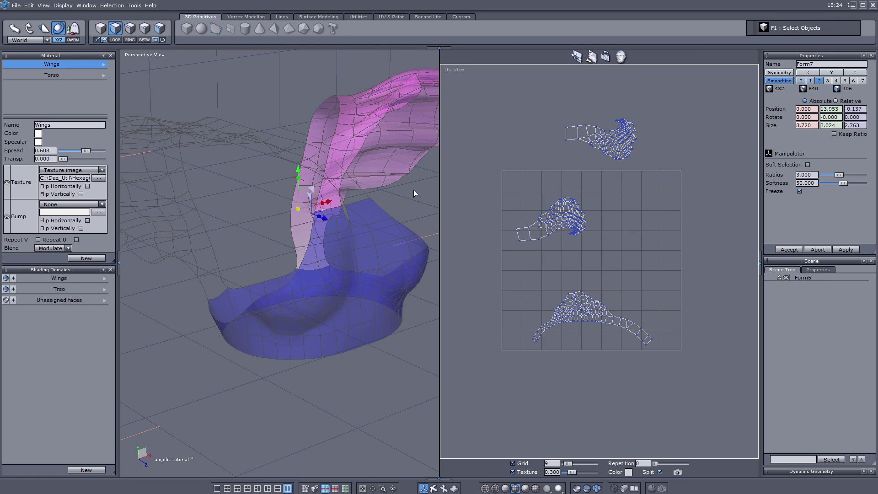
pyautogui.moveTo(414, 190); pyautogui.dragTo(366, 216, button='middle')
# Select the wing island remaining in the UV square and examine its layout against the Wings texture
pyautogui.moveTo(499, 201); pyautogui.dragTo(600, 255)
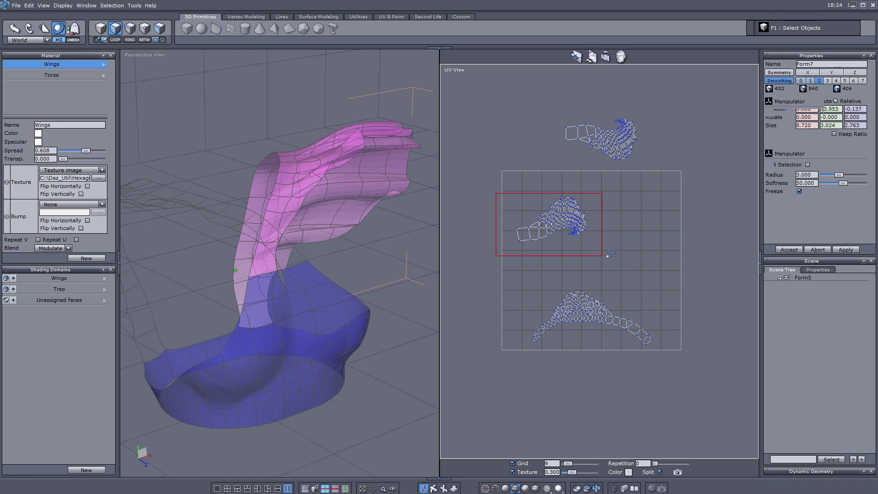
pyautogui.scroll(5, 566, 242)
pyautogui.scroll(3, 580, 172)
pyautogui.scroll(-5, 580, 174)
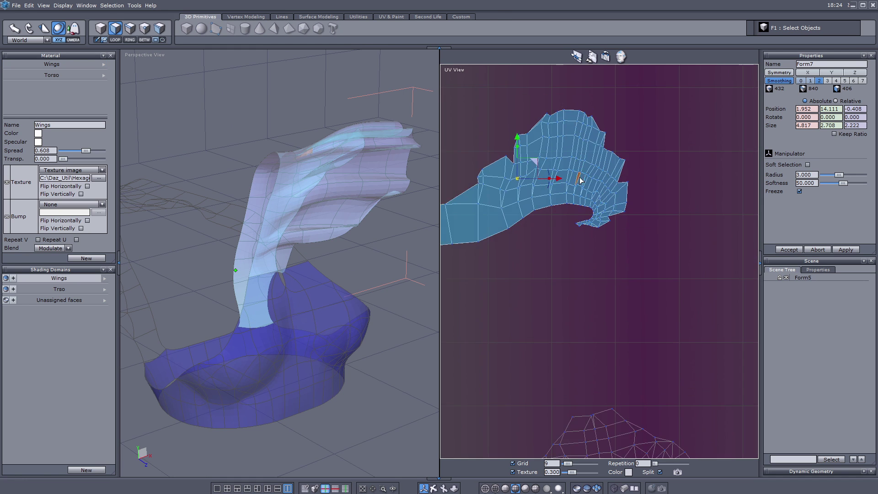
pyautogui.moveTo(580, 175); pyautogui.dragTo(605, 186, button='middle')
pyautogui.moveTo(572, 172); pyautogui.dragTo(599, 182)
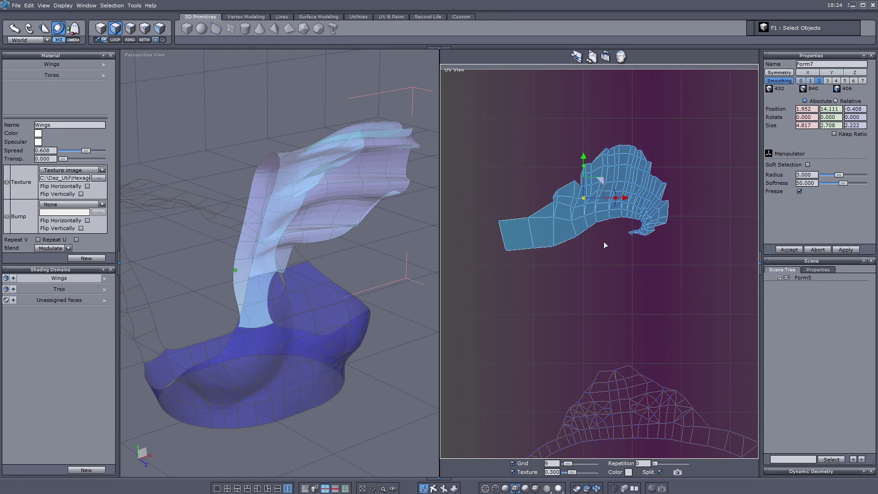
# Select the column of edges running through the middle of the wing island and rotate it upright
pyautogui.click(130, 28)
pyautogui.scroll(2, 624, 152)
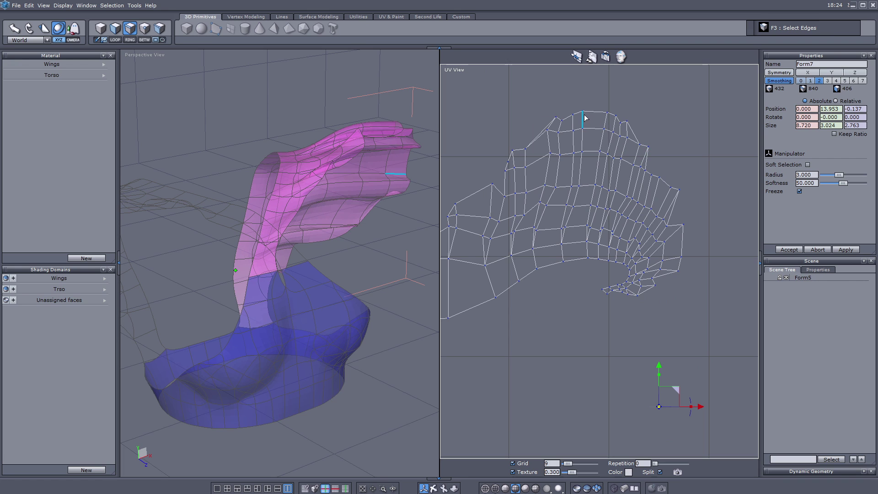
pyautogui.moveTo(585, 118)
pyautogui.mouseDown()
pyautogui.moveTo(582, 191)
pyautogui.moveTo(564, 259)
pyautogui.mouseUp()
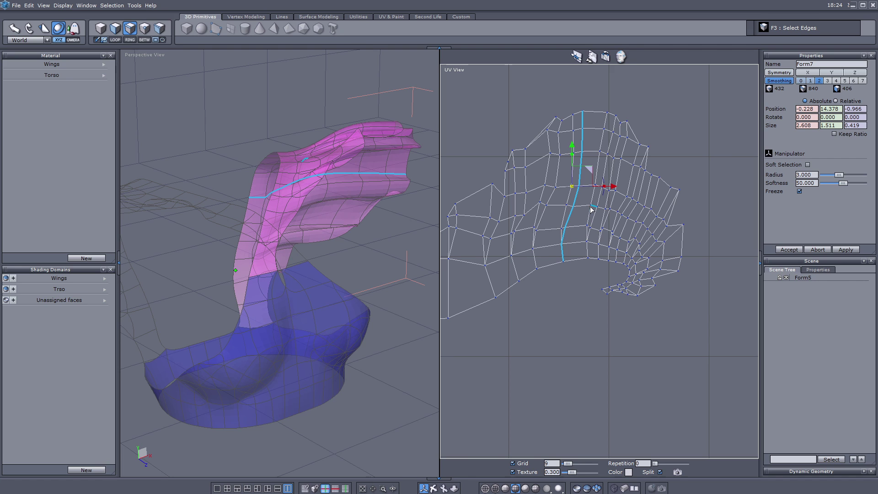
pyautogui.moveTo(605, 186); pyautogui.dragTo(595, 169)
# Select the next edge column toward the island's wide strap and adjust it to line up with the straightened one
pyautogui.click(574, 128)
pyautogui.moveTo(574, 131); pyautogui.dragTo(574, 164)
pyautogui.keyDown('shift'); pyautogui.click(568, 228); pyautogui.keyUp('shift')
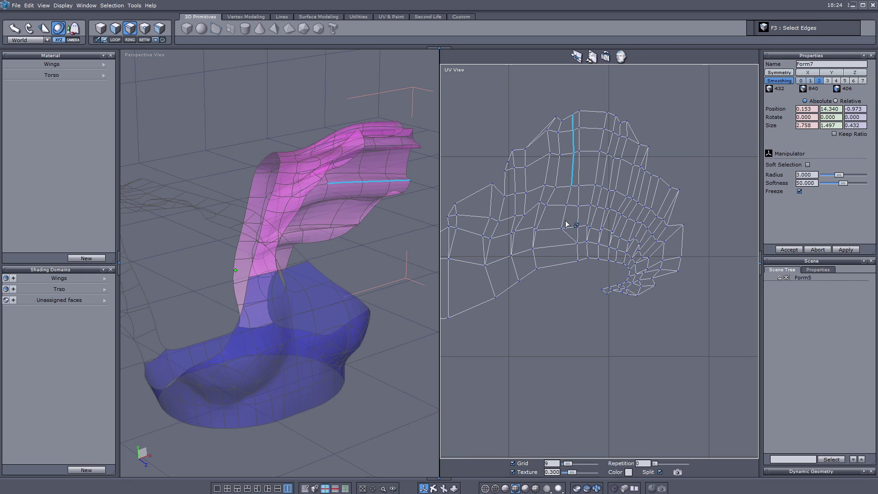
pyautogui.keyDown('shift'); pyautogui.click(568, 207); pyautogui.keyUp('shift')
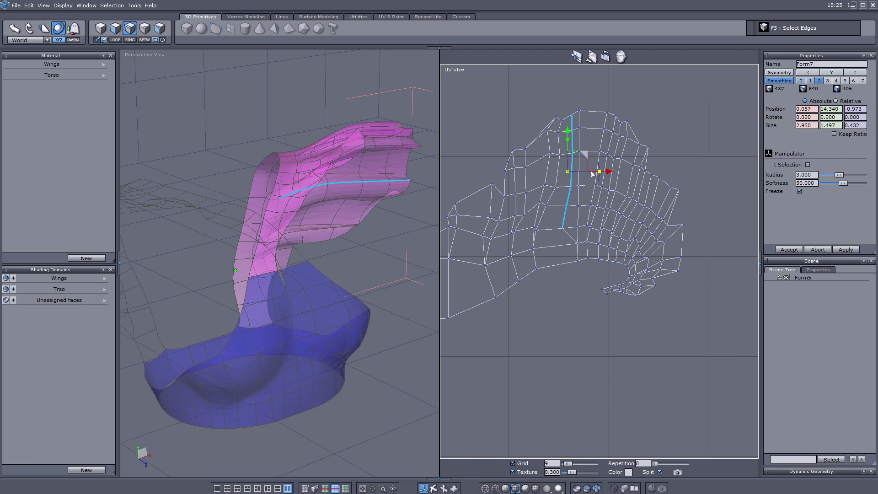
pyautogui.moveTo(591, 174)
pyautogui.mouseDown()
pyautogui.moveTo(574, 173)
pyautogui.moveTo(552, 206)
pyautogui.moveTo(536, 267)
pyautogui.mouseUp()
# Select the third edge column of the wing island and straighten it parallel to its neighbours
pyautogui.click(560, 128)
pyautogui.keyDown('shift'); pyautogui.click(559, 143); pyautogui.keyUp('shift')
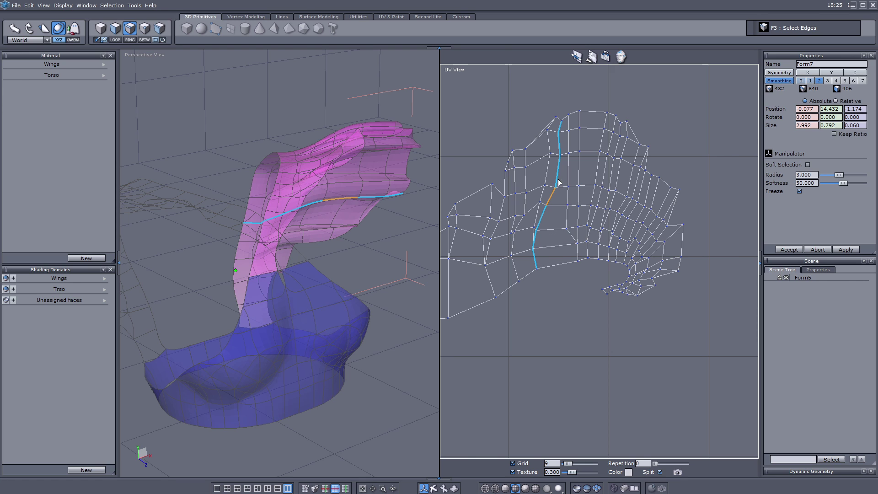
pyautogui.moveTo(579, 195); pyautogui.dragTo(596, 192)
# Select the fourth edge column, starting at the notch in the island's upper outline, and rotate it to vertical
pyautogui.click(551, 125)
pyautogui.keyDown('shift'); pyautogui.click(548, 137); pyautogui.keyUp('shift')
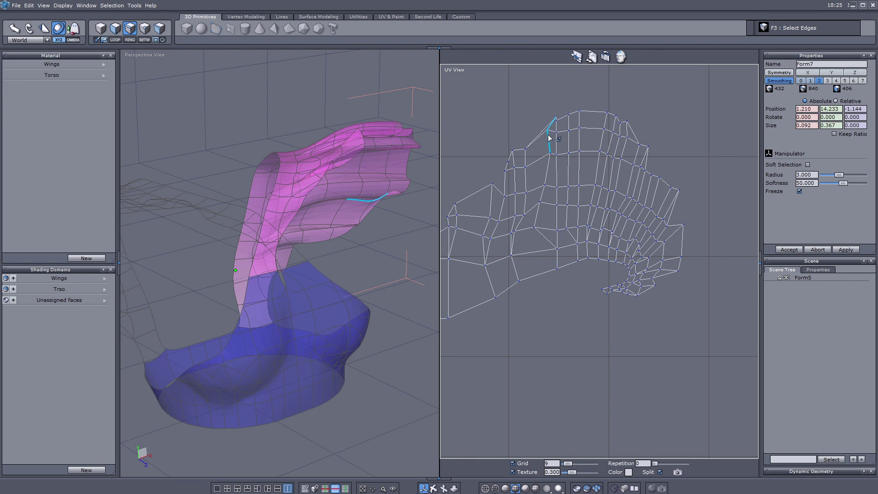
pyautogui.keyDown('shift'); pyautogui.click(548, 160); pyautogui.keyUp('shift')
pyautogui.moveTo(549, 163); pyautogui.dragTo(545, 216)
pyautogui.keyDown('shift'); pyautogui.click(540, 213); pyautogui.keyUp('shift')
pyautogui.moveTo(577, 173); pyautogui.dragTo(547, 174)
pyautogui.scroll(-3, 547, 175)
pyautogui.scroll(2, 528, 189)
pyautogui.scroll(3, 579, 180)
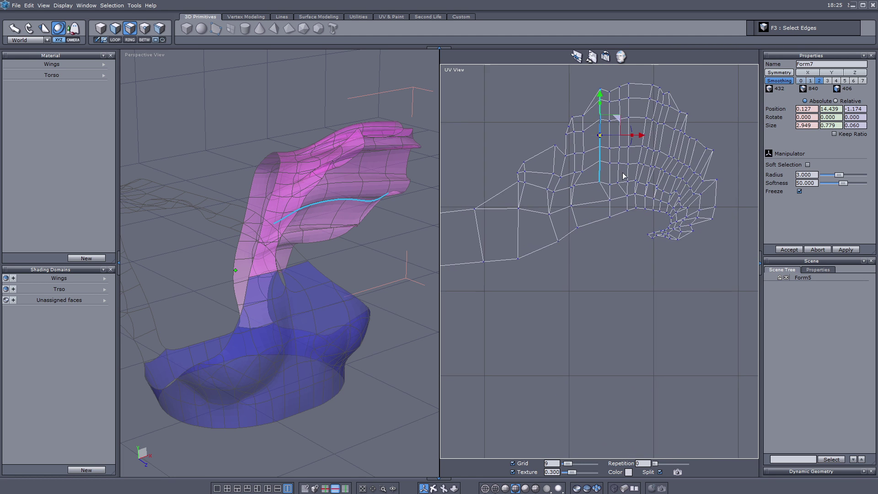
pyautogui.moveTo(520, 182); pyautogui.dragTo(581, 186)
pyautogui.scroll(-3, 607, 179)
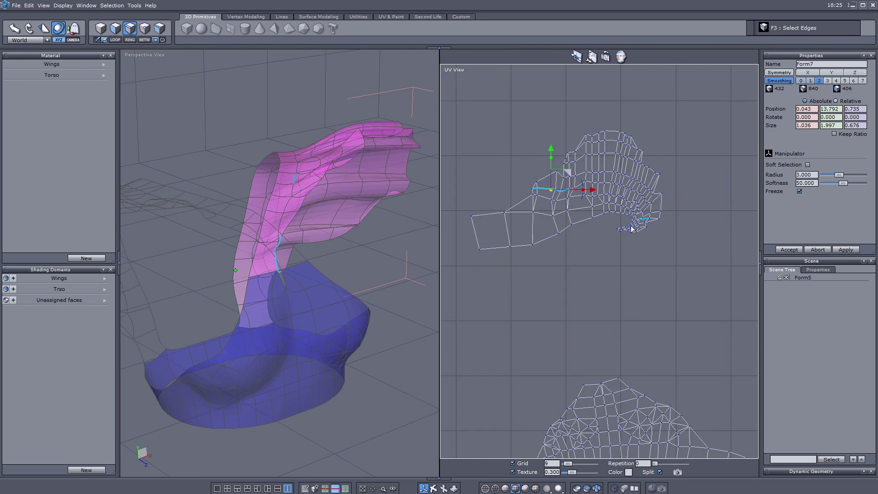
pyautogui.scroll(5, 629, 225)
pyautogui.scroll(-2, 598, 247)
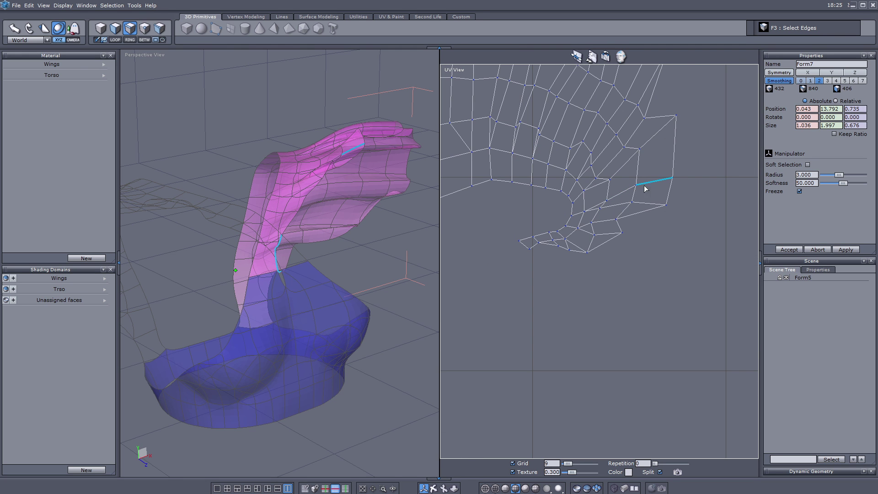
# Select the edges of the wing island's curled tip, extend the selection, and rotate and move them outward from the island
pyautogui.moveTo(698, 175); pyautogui.dragTo(611, 265)
pyautogui.keyDown('shift'); pyautogui.moveTo(663, 209); pyautogui.dragTo(505, 326); pyautogui.keyUp('shift')
pyautogui.keyDown('ctrl'); pyautogui.moveTo(644, 182); pyautogui.dragTo(589, 204); pyautogui.keyUp('ctrl')
pyautogui.scroll(-2, 590, 207)
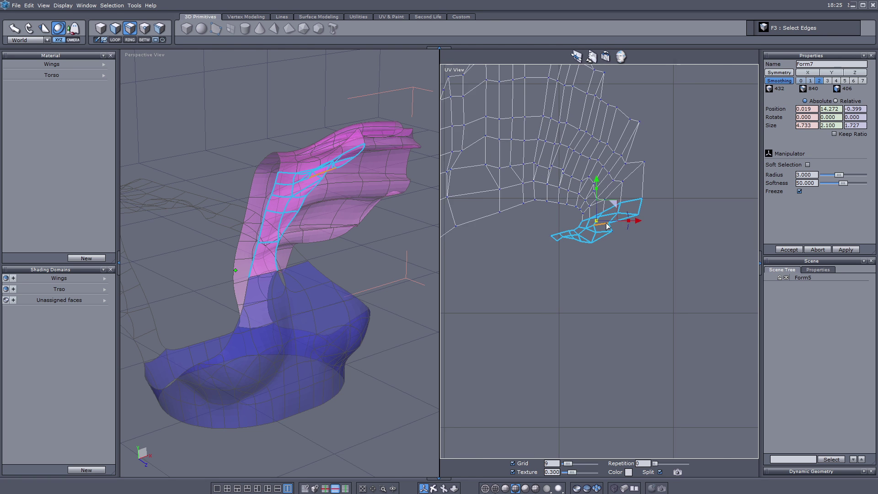
pyautogui.scroll(3, 614, 204)
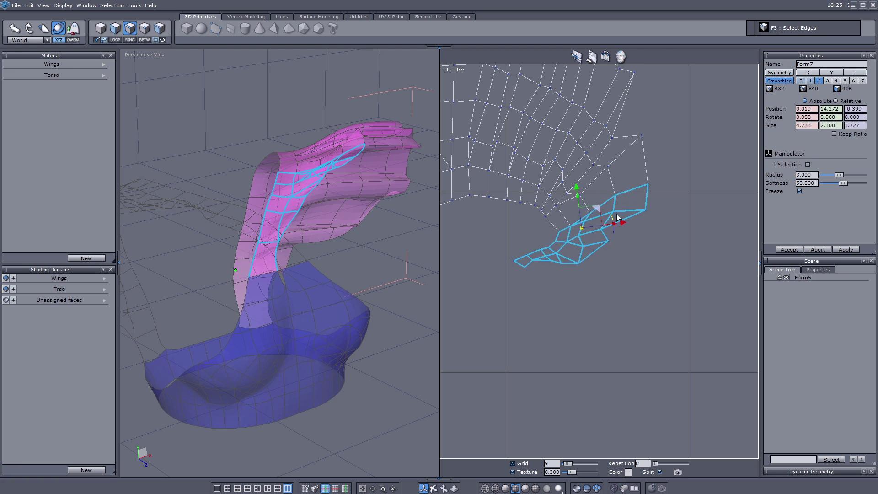
pyautogui.moveTo(613, 210); pyautogui.dragTo(609, 202)
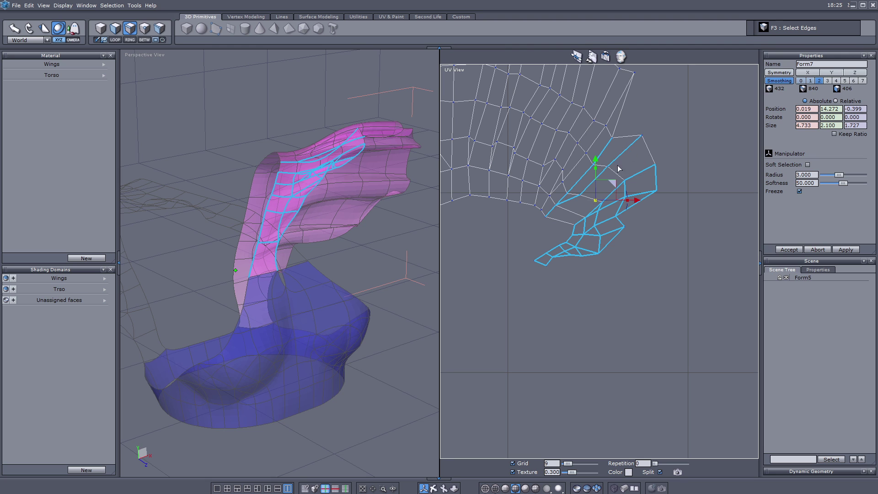
pyautogui.moveTo(623, 192); pyautogui.dragTo(646, 189)
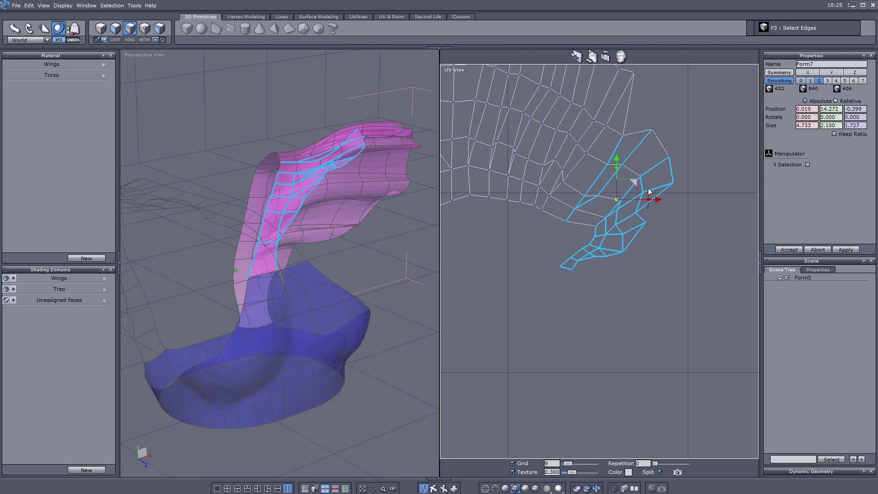
# Add the neighbouring edge columns to the tip selection, then rotate them upright and shift them away from the island's body
pyautogui.keyDown('shift'); pyautogui.click(599, 134); pyautogui.keyUp('shift')
pyautogui.keyDown('shift'); pyautogui.click(613, 114); pyautogui.keyUp('shift')
pyautogui.keyDown('shift'); pyautogui.click(584, 160); pyautogui.keyUp('shift')
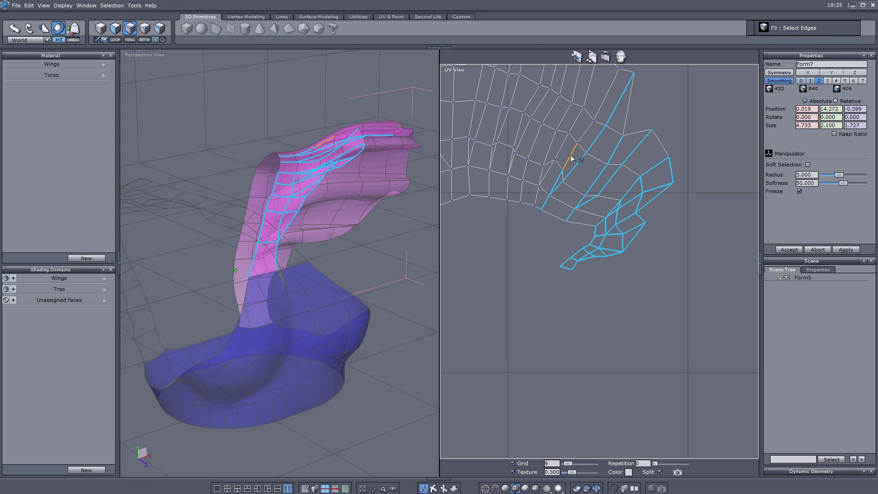
pyautogui.keyDown('shift'); pyautogui.click(607, 103); pyautogui.keyUp('shift')
pyautogui.moveTo(626, 141); pyautogui.dragTo(642, 229, button='middle')
pyautogui.scroll(3, 643, 229)
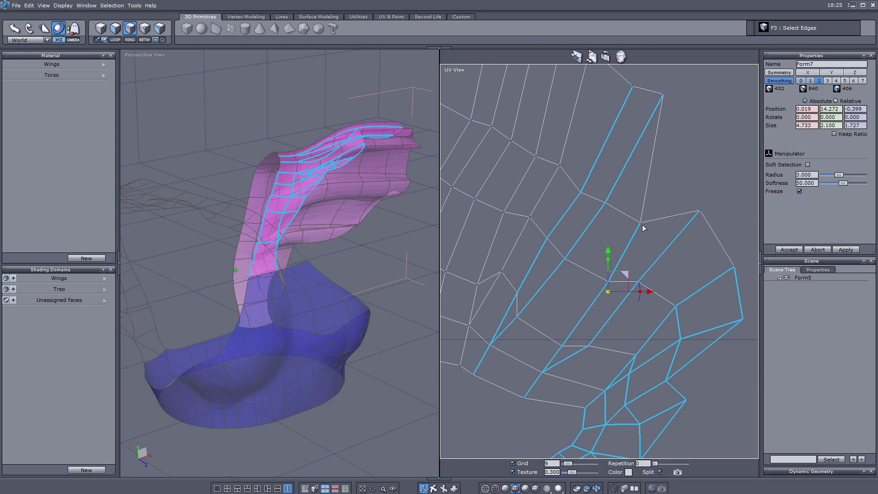
pyautogui.scroll(-3, 642, 256)
pyautogui.moveTo(644, 257); pyautogui.dragTo(685, 227)
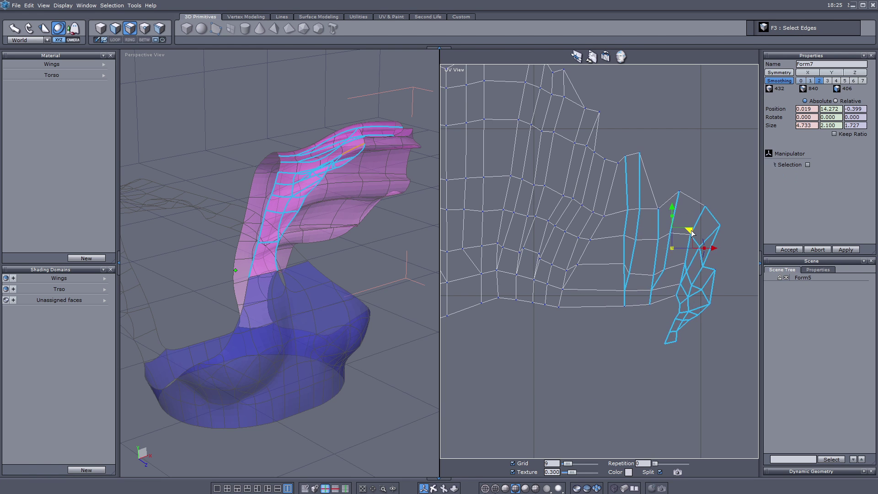
# Select only the edges of the still-curled lower tip, rotate them and move them outward
pyautogui.click(725, 283)
pyautogui.moveTo(742, 254); pyautogui.dragTo(679, 387)
pyautogui.scroll(3, 671, 246)
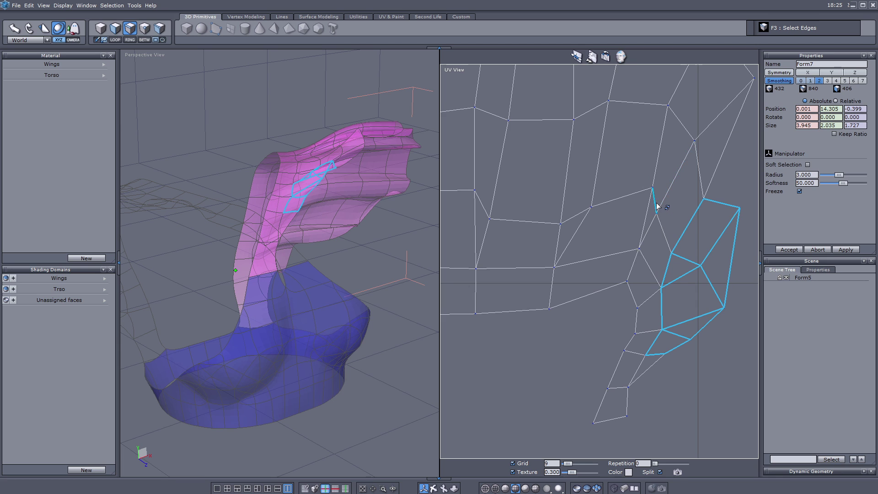
pyautogui.scroll(-2, 654, 279)
pyautogui.moveTo(588, 319); pyautogui.dragTo(672, 417)
pyautogui.scroll(-2, 616, 314)
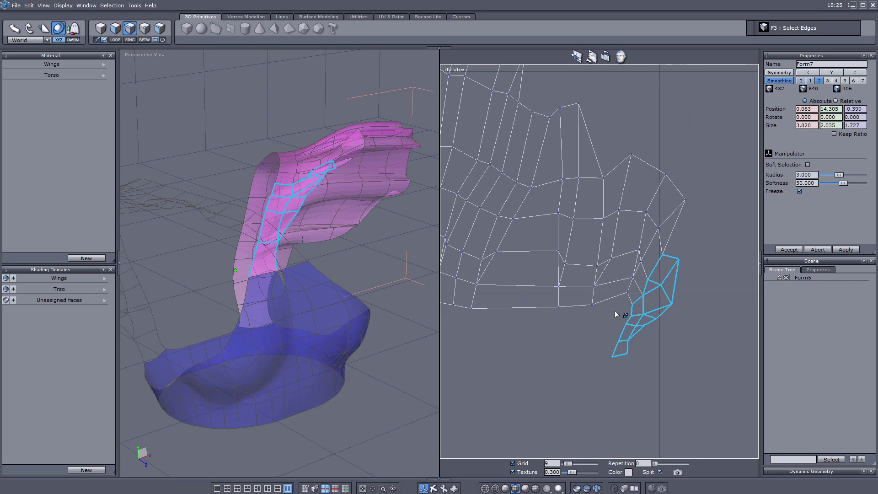
pyautogui.moveTo(657, 290); pyautogui.dragTo(722, 272)
pyautogui.scroll(2, 709, 278)
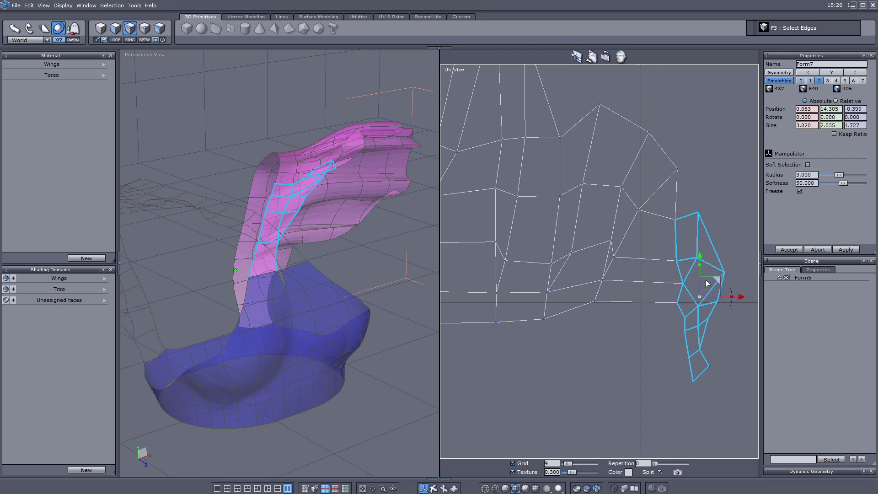
# Reselect the outermost tip edges and swing them outward to continue the island's lower outline, then clear the selection
pyautogui.moveTo(709, 281); pyautogui.dragTo(665, 275, button='middle')
pyautogui.moveTo(730, 242); pyautogui.dragTo(645, 413)
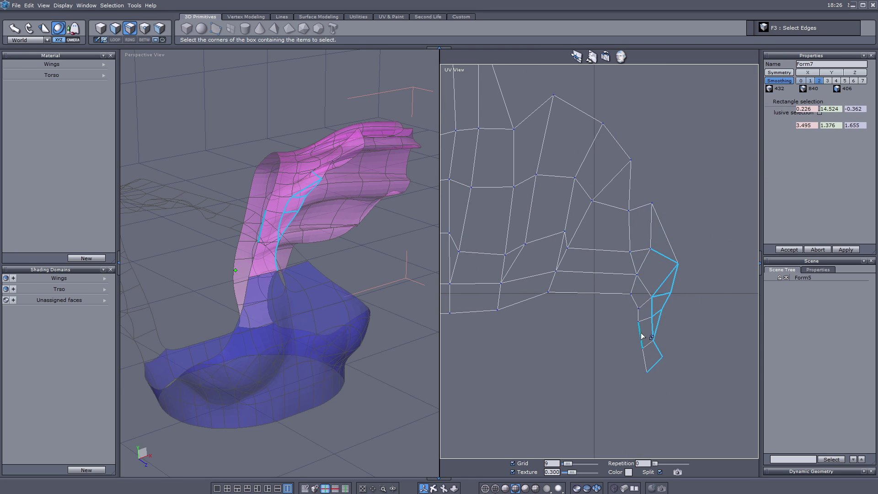
pyautogui.keyDown('shift'); pyautogui.click(644, 306); pyautogui.keyUp('shift')
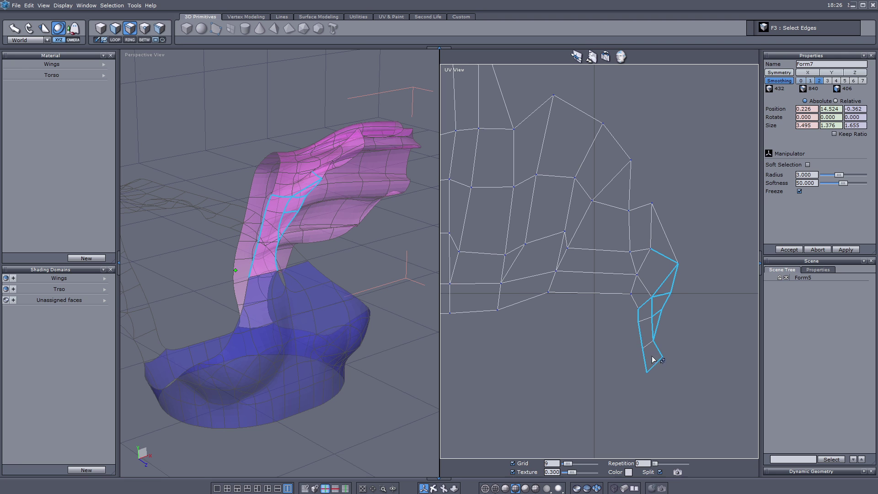
pyautogui.moveTo(676, 300); pyautogui.dragTo(733, 255)
pyautogui.press('Escape')
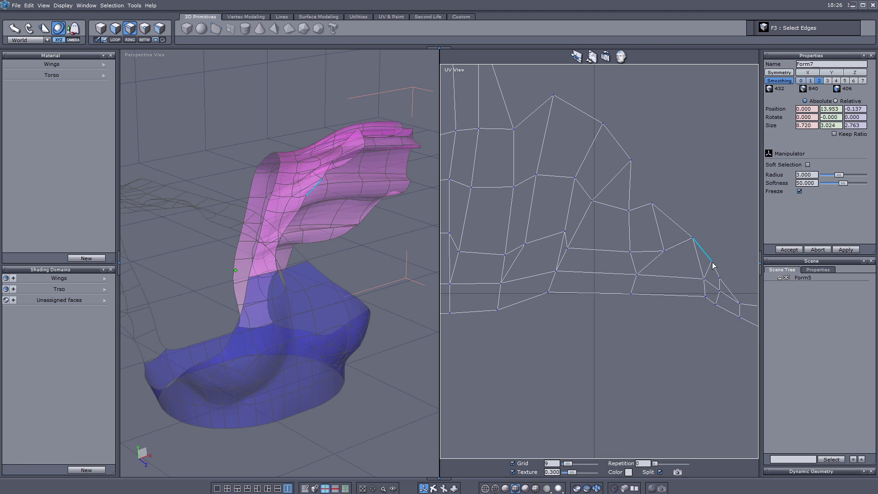
# Select the short cross edge at the base of the tip and reposition it to open up the cramped faces
pyautogui.moveTo(707, 255); pyautogui.dragTo(703, 264)
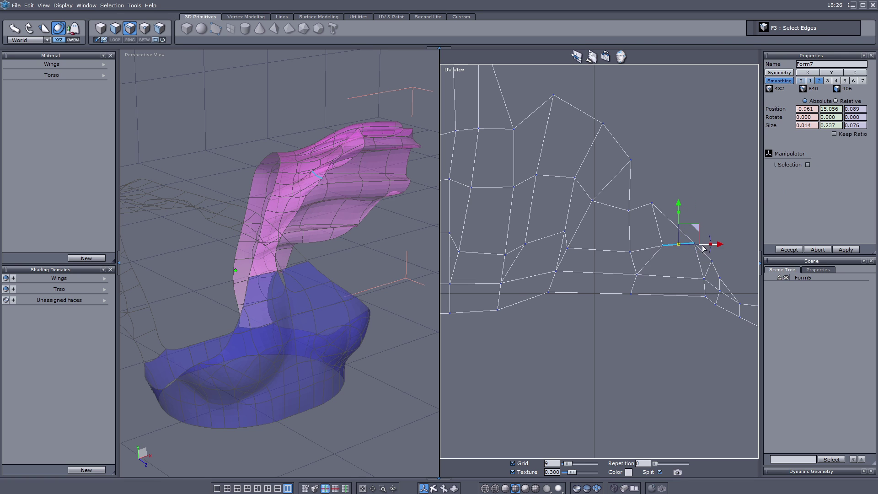
pyautogui.moveTo(697, 232); pyautogui.dragTo(684, 217)
pyautogui.scroll(-2, 684, 232)
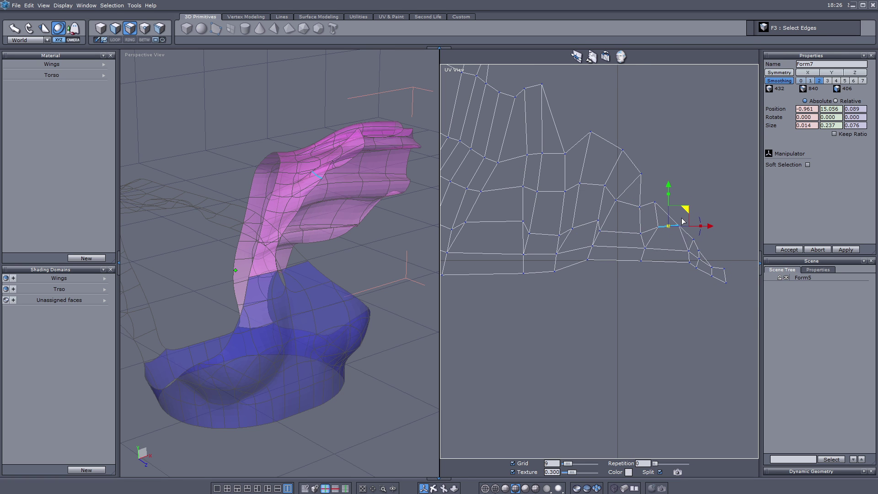
# Select the edges at the far end of the wing tip and pull them farther outward to spread the faces, then deselect them
pyautogui.scroll(2, 734, 251)
pyautogui.moveTo(700, 243); pyautogui.dragTo(638, 251, button='middle')
pyautogui.moveTo(698, 222); pyautogui.dragTo(598, 324)
pyautogui.moveTo(650, 254); pyautogui.dragTo(745, 242)
pyautogui.scroll(-2, 605, 234)
pyautogui.click(602, 259)
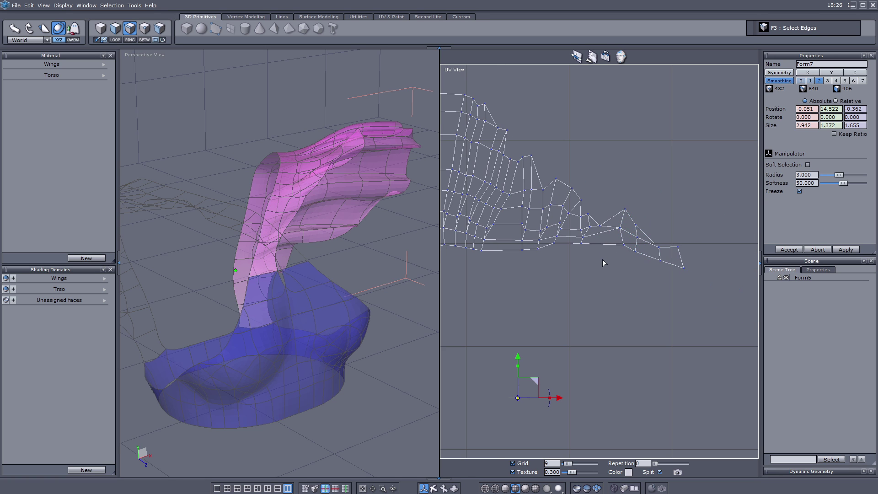
pyautogui.scroll(-2, 597, 291)
pyautogui.moveTo(597, 292); pyautogui.dragTo(738, 262, button='middle')
pyautogui.scroll(-2, 645, 248)
pyautogui.moveTo(645, 248); pyautogui.dragTo(577, 242, button='middle')
pyautogui.scroll(3, 555, 223)
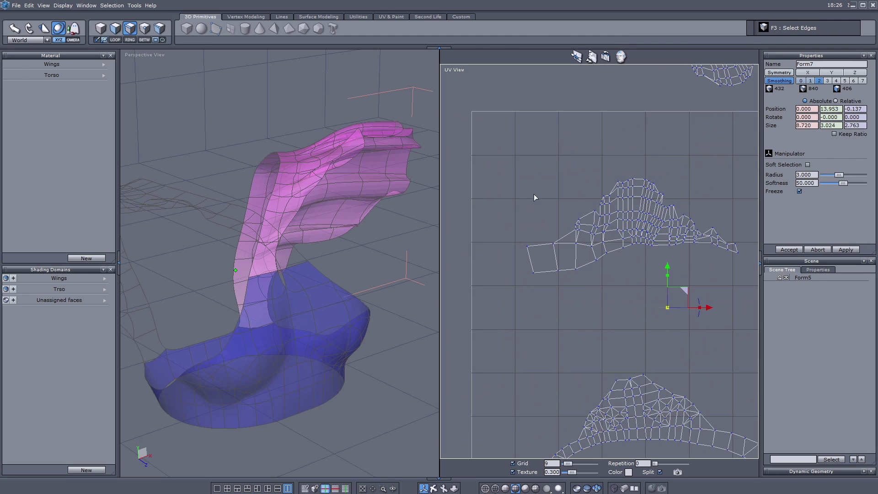
# Select the whole straightened wing island, enlarge it and center it within the texture square, then clear the selection
pyautogui.moveTo(512, 161); pyautogui.dragTo(750, 297)
pyautogui.moveTo(737, 307); pyautogui.dragTo(656, 313, button='middle')
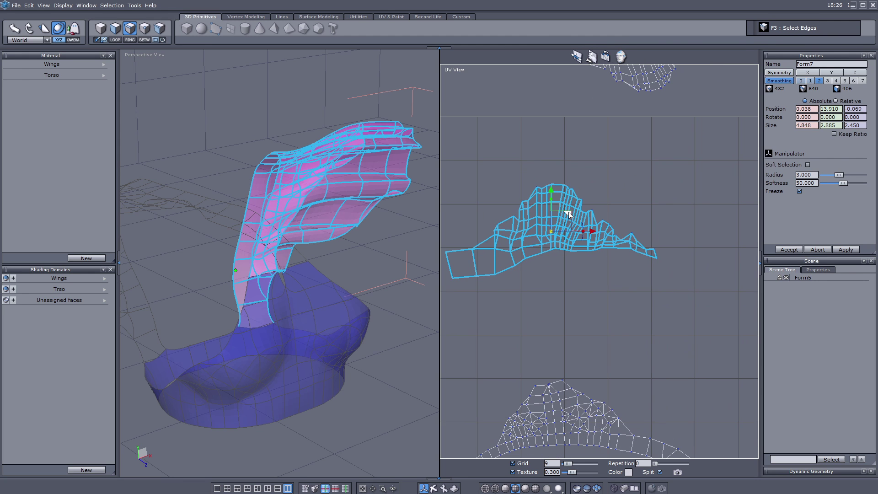
pyautogui.moveTo(569, 216); pyautogui.dragTo(671, 278)
pyautogui.scroll(-4, 607, 261)
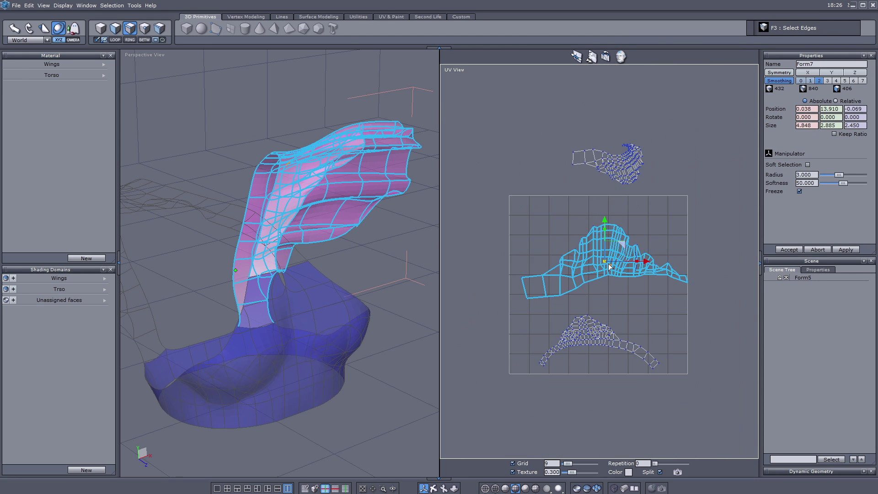
pyautogui.scroll(2, 607, 261)
pyautogui.moveTo(619, 245); pyautogui.dragTo(611, 235)
pyautogui.click(639, 300)
pyautogui.scroll(-1, 514, 330)
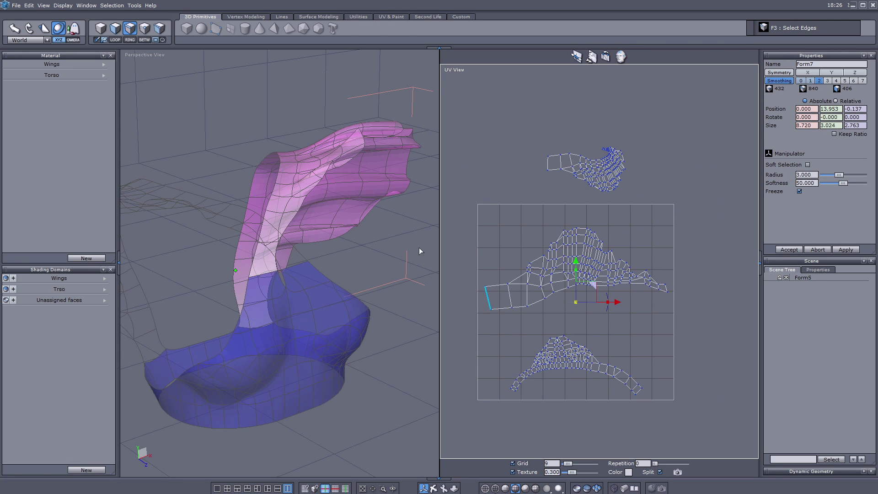
# Examine the whole garment from behind to see where the wing base joins the torso
pyautogui.click(101, 28)
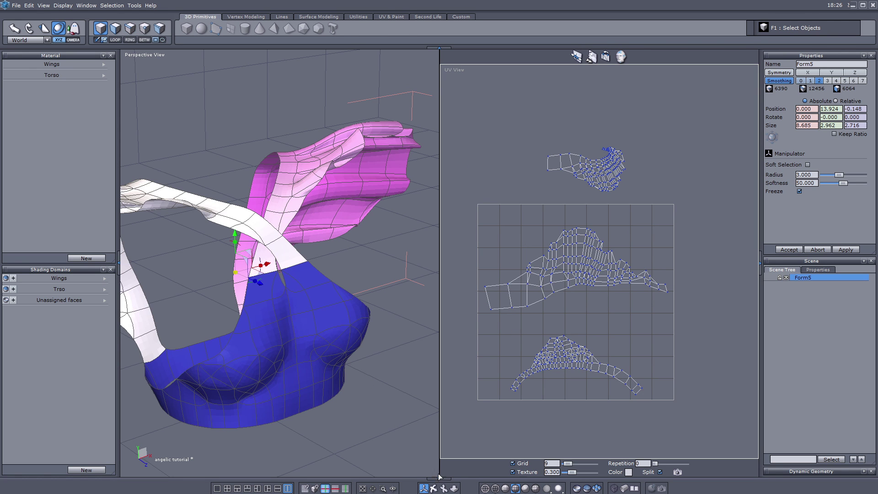
pyautogui.click(434, 488)
pyautogui.moveTo(403, 394); pyautogui.dragTo(249, 375)
pyautogui.scroll(2, 248, 375)
pyautogui.scroll(-3, 265, 382)
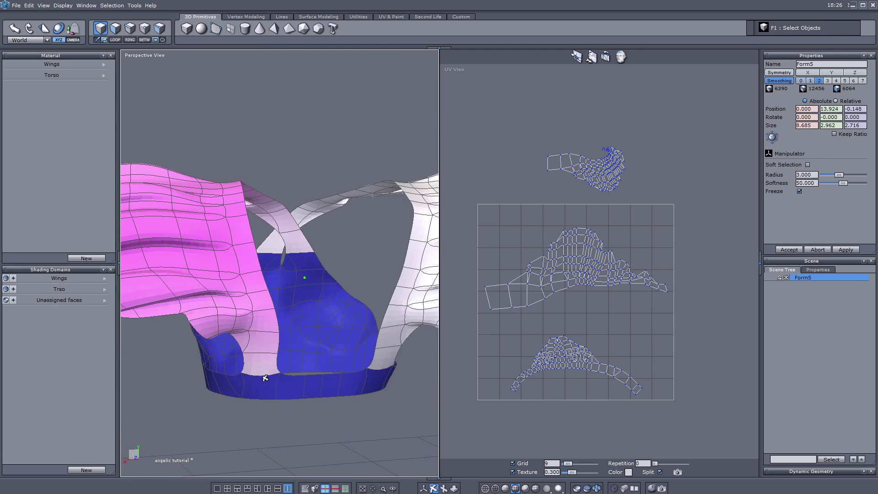
pyautogui.moveTo(251, 320); pyautogui.dragTo(308, 308)
pyautogui.click(424, 488)
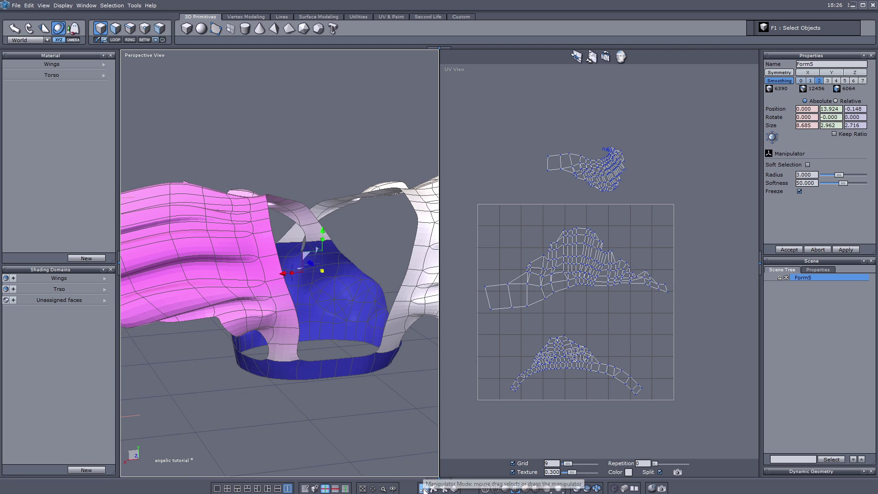
# Select the face at the lower end of the wing base, narrow it in the UV layout and move it outward
pyautogui.click(115, 28)
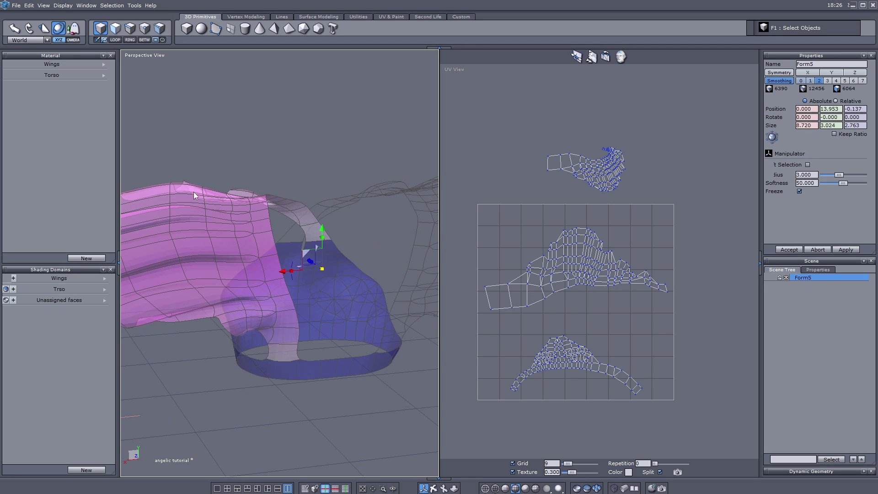
pyautogui.click(273, 347)
pyautogui.scroll(5, 500, 296)
pyautogui.moveTo(500, 296); pyautogui.dragTo(558, 284, button='middle')
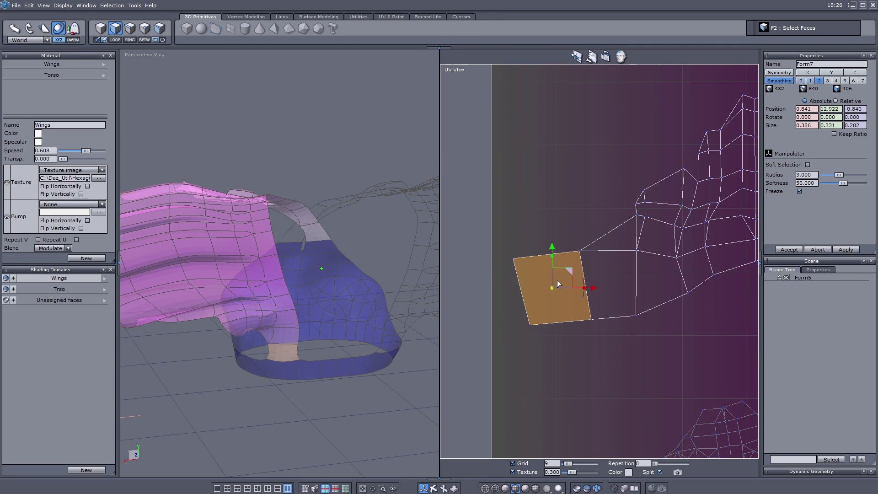
pyautogui.moveTo(586, 288); pyautogui.dragTo(555, 298)
pyautogui.click(574, 285)
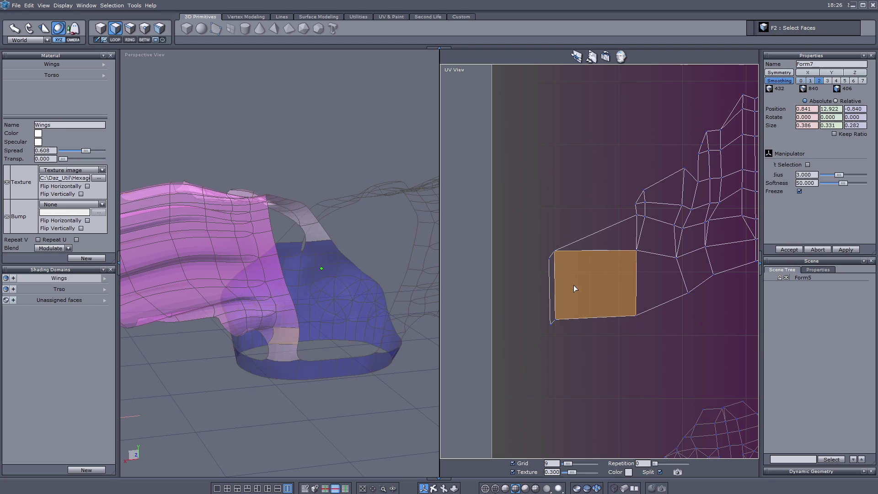
pyautogui.click(559, 285)
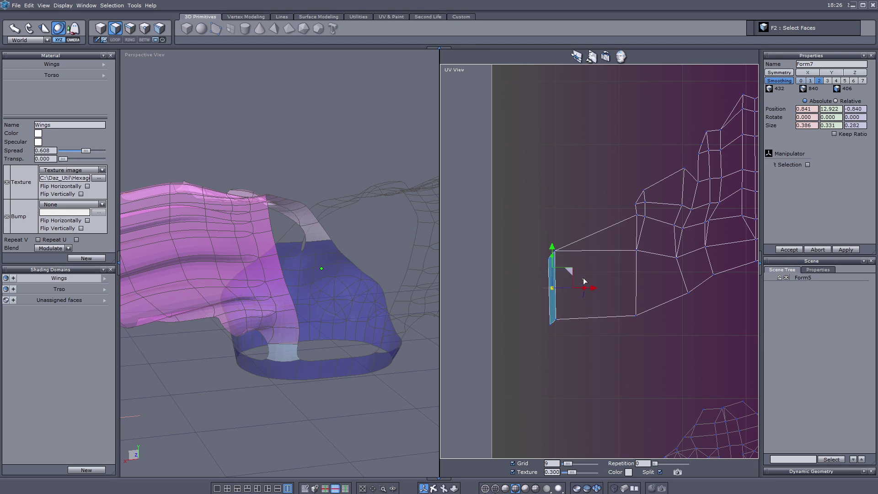
pyautogui.moveTo(569, 270); pyautogui.dragTo(522, 251)
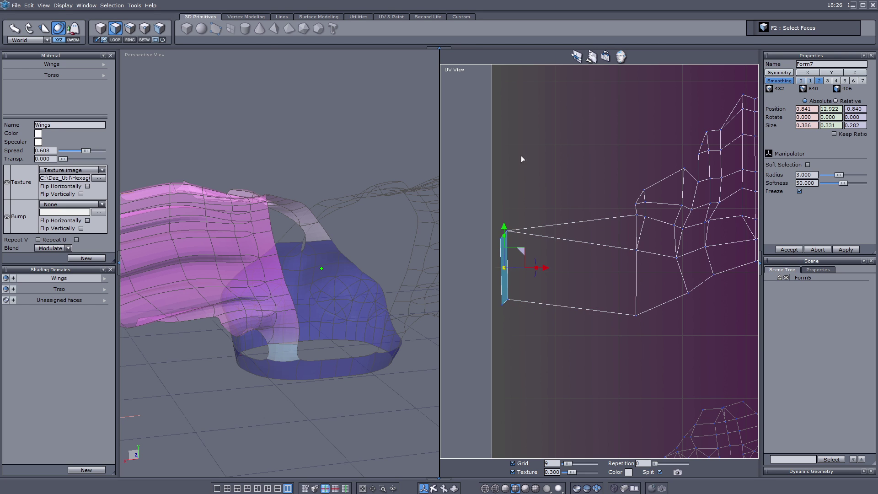
# Select the row of cross edges beside the narrowed end face and move it outward toward that face
pyautogui.click(130, 29)
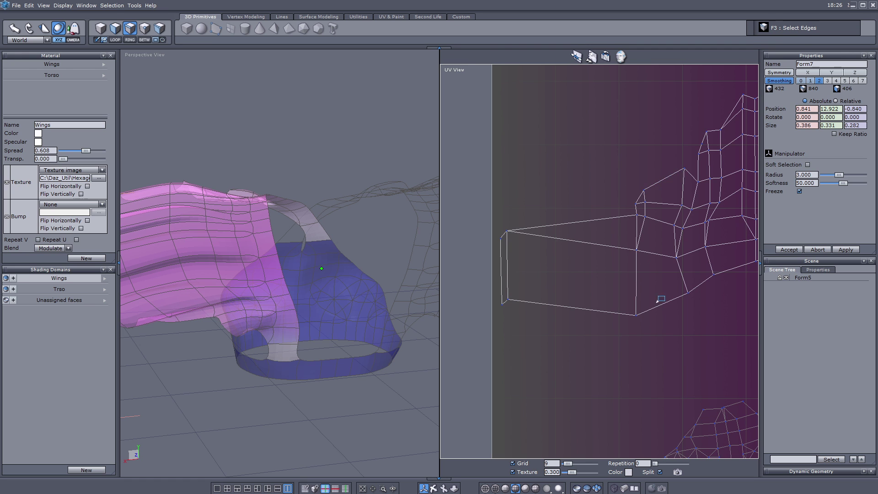
pyautogui.moveTo(658, 302); pyautogui.dragTo(631, 320)
pyautogui.moveTo(680, 252); pyautogui.dragTo(600, 252)
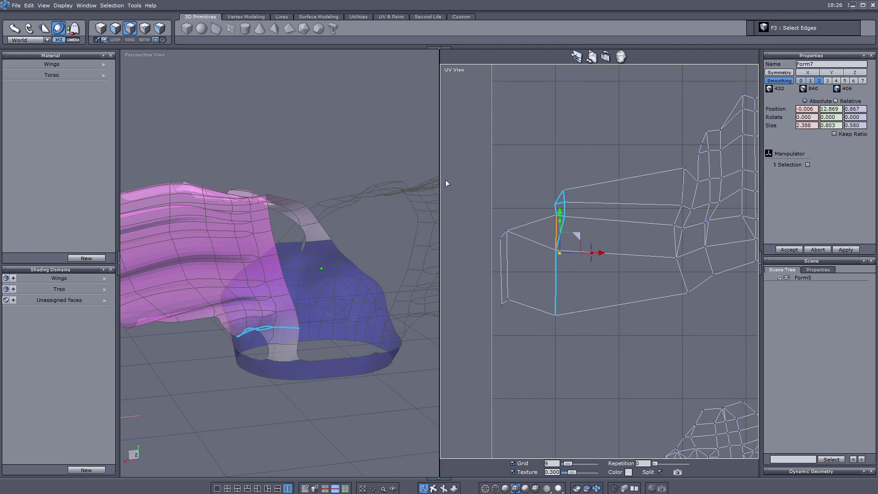
# Check the whole garment from farther away, then select the second wing island's faces and rotate the island about 180 degrees
pyautogui.click(101, 30)
pyautogui.scroll(-2, 266, 155)
pyautogui.click(434, 489)
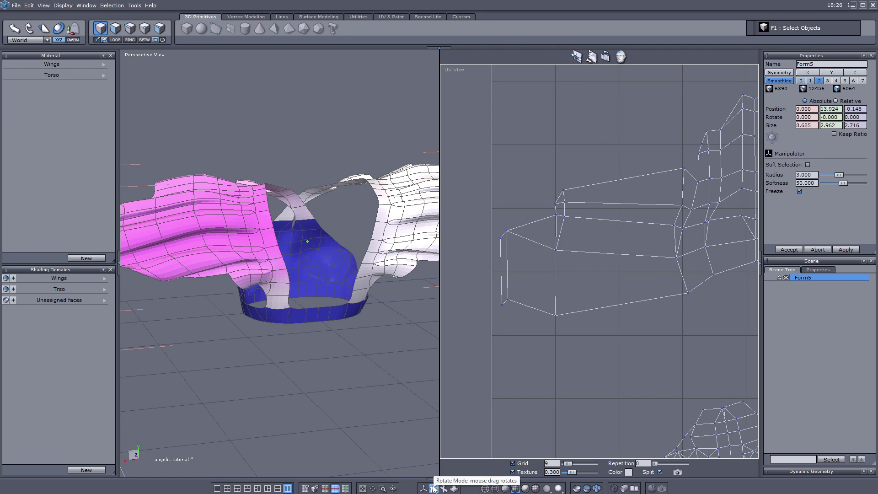
pyautogui.moveTo(287, 307); pyautogui.dragTo(273, 296)
pyautogui.scroll(-3, 268, 294)
pyautogui.scroll(-5, 454, 316)
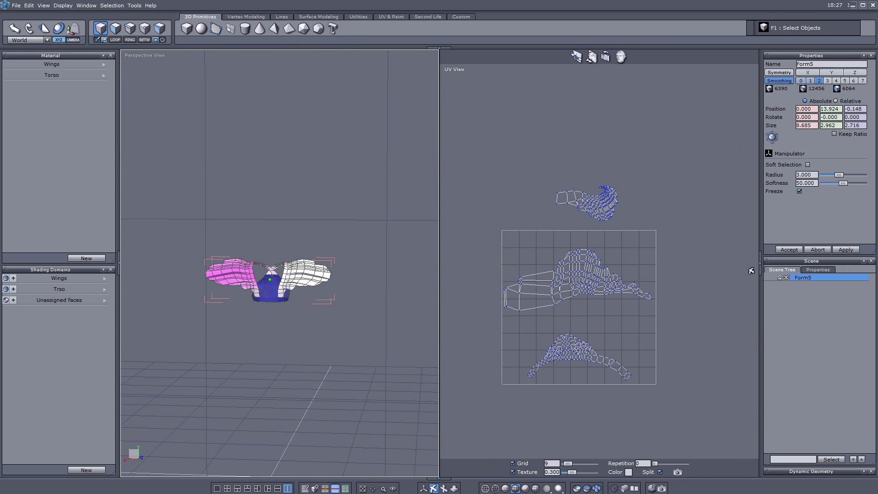
pyautogui.click(116, 29)
pyautogui.scroll(3, 602, 208)
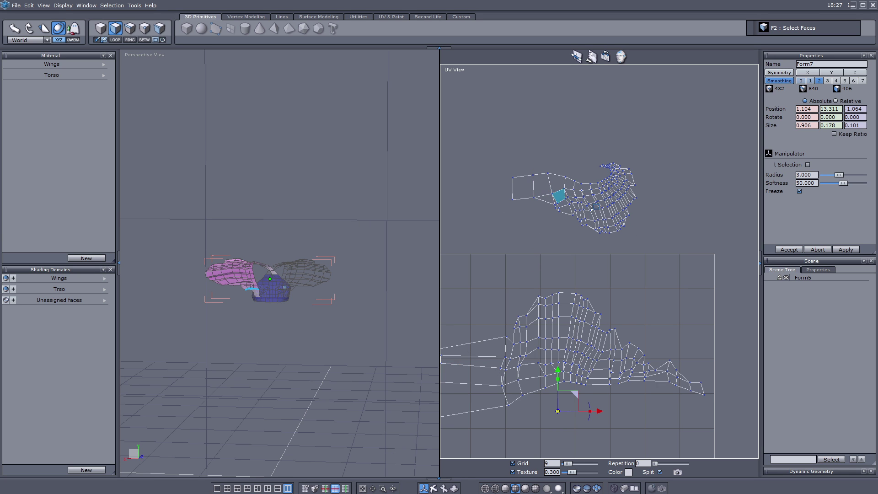
pyautogui.moveTo(501, 140); pyautogui.dragTo(679, 232)
pyautogui.moveTo(604, 190); pyautogui.dragTo(502, 208)
# Narrow the end face at the second wing island's base and pull the neighboring row of cross edges outward toward it
pyautogui.click(634, 219)
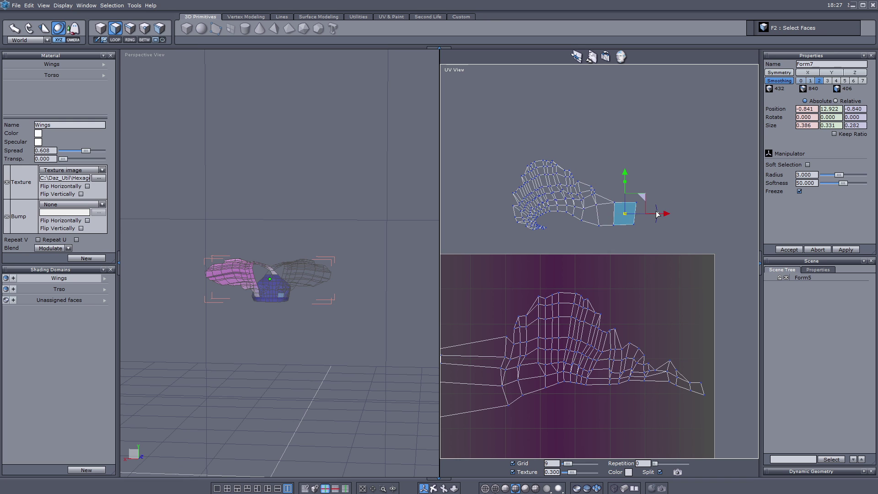
pyautogui.moveTo(656, 214); pyautogui.dragTo(638, 219)
pyautogui.scroll(4, 615, 201)
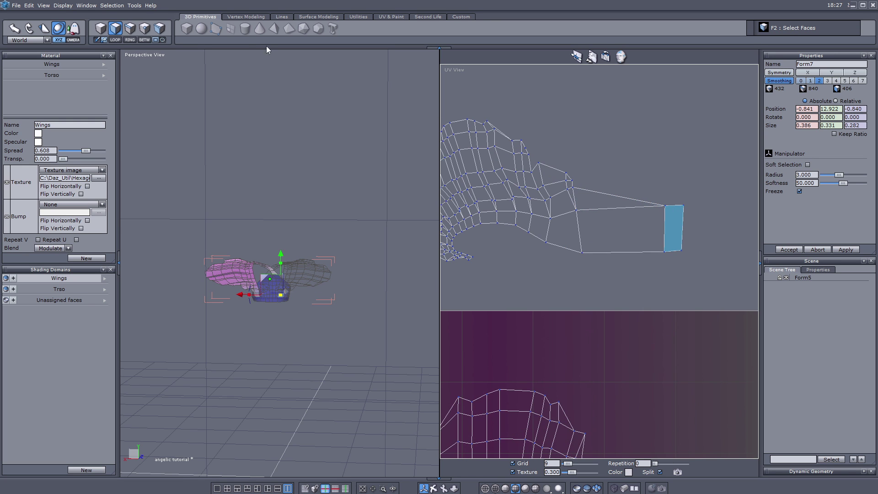
pyautogui.click(130, 28)
pyautogui.moveTo(560, 162); pyautogui.dragTo(598, 267)
pyautogui.moveTo(620, 214); pyautogui.dragTo(699, 212)
pyautogui.scroll(-2, 643, 219)
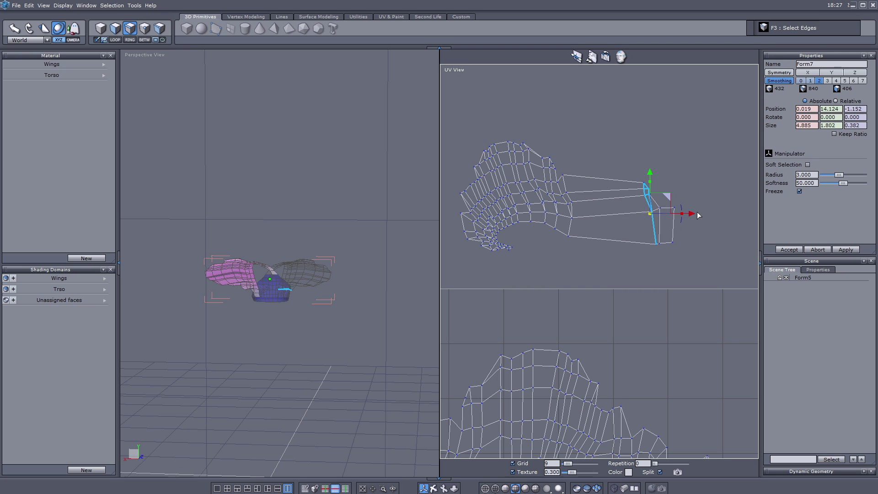
# Select the edges of the curled tip on the second wing island, including the faces leading into it
pyautogui.scroll(5, 583, 259)
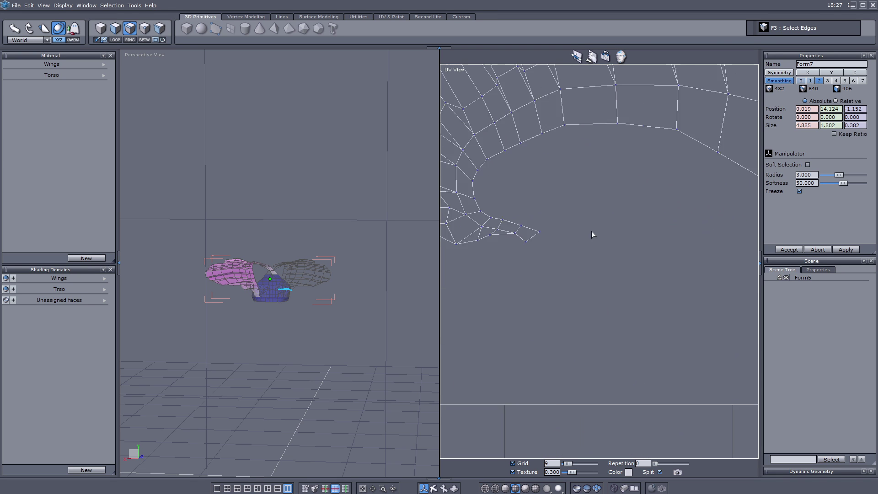
pyautogui.scroll(-2, 559, 215)
pyautogui.moveTo(553, 200); pyautogui.dragTo(714, 307)
pyautogui.scroll(3, 649, 198)
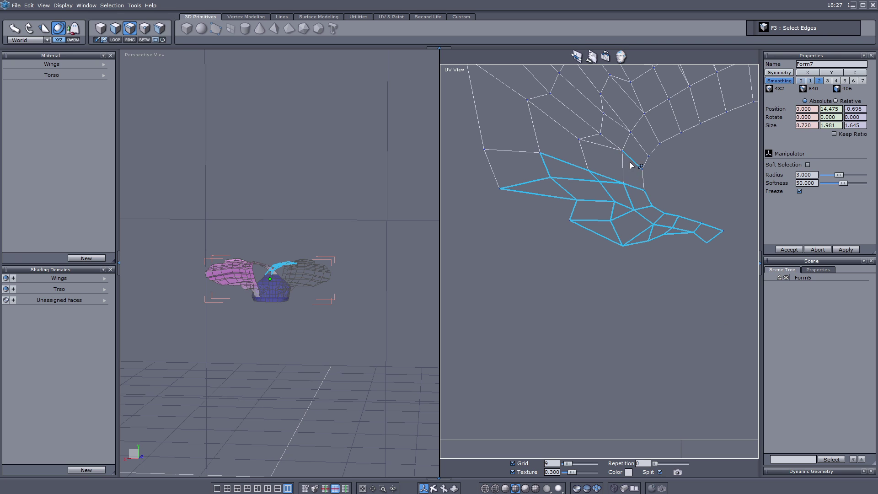
pyautogui.scroll(-1, 651, 206)
pyautogui.moveTo(498, 86); pyautogui.dragTo(646, 193)
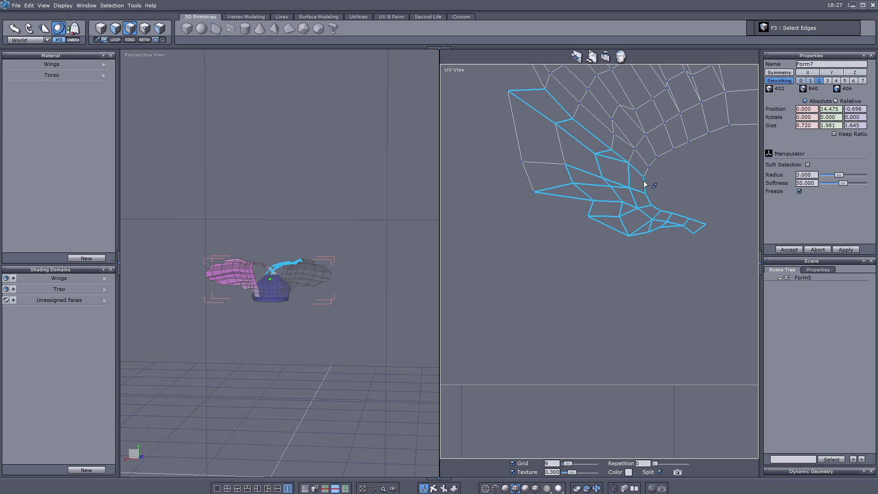
# Try to move the selected tip edges away from the second wing island, and undo the move
pyautogui.scroll(-2, 674, 199)
pyautogui.moveTo(674, 199); pyautogui.dragTo(655, 256, button='middle')
pyautogui.moveTo(621, 211); pyautogui.dragTo(559, 196)
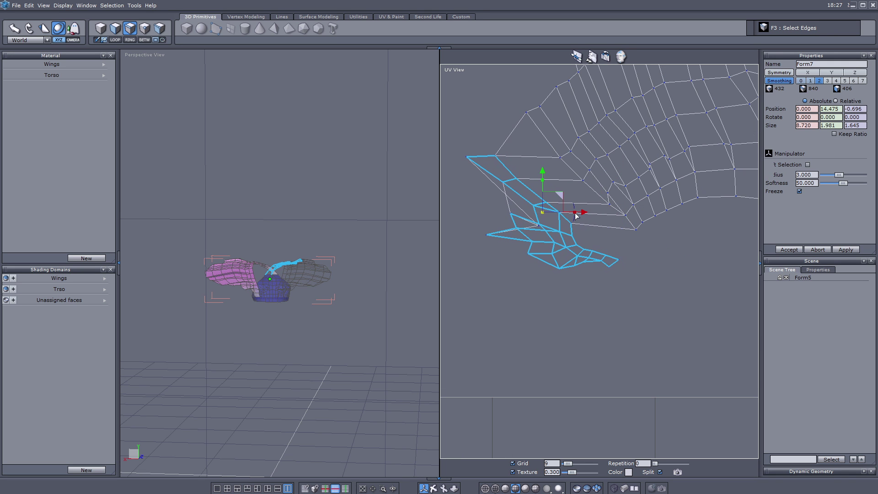
pyautogui.hotkey('ctrl', 'z')
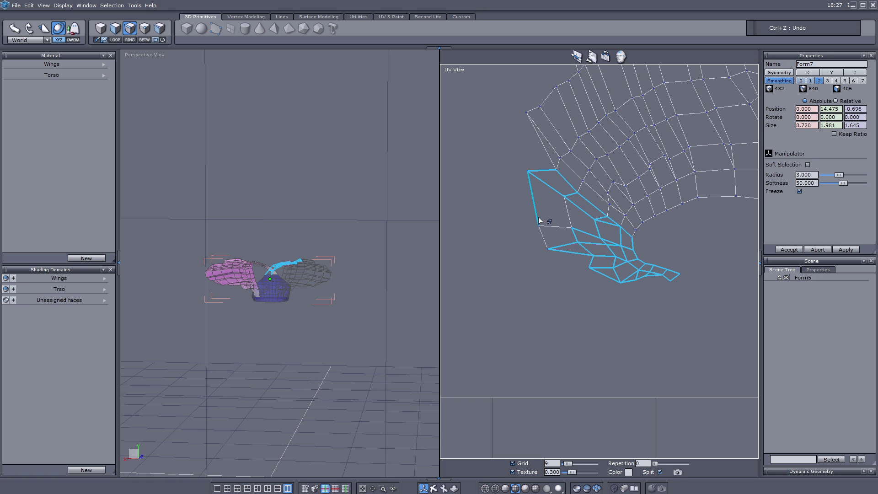
# Rotate the second island's curled tip edges clockwise and move them outward from the body of the wing
pyautogui.moveTo(623, 211); pyautogui.dragTo(541, 240)
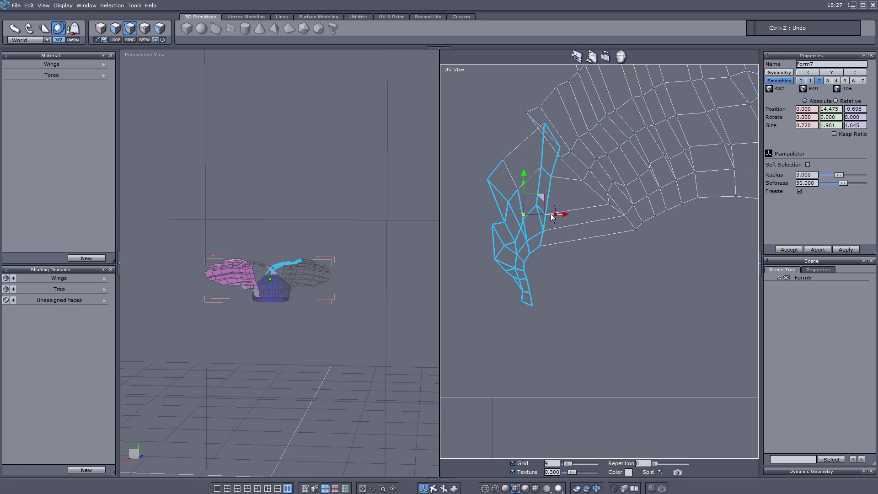
pyautogui.moveTo(539, 196); pyautogui.dragTo(492, 197)
pyautogui.moveTo(548, 204); pyautogui.dragTo(531, 252, button='middle')
pyautogui.scroll(-2, 532, 254)
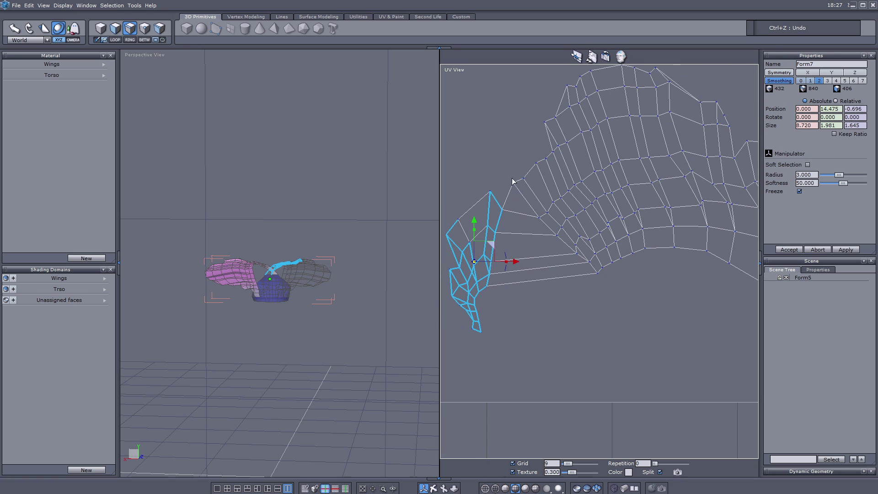
# Select the cramped edges where the wing body meets the relocated tip and rotate them to even out the faces
pyautogui.moveTo(507, 172); pyautogui.dragTo(612, 298)
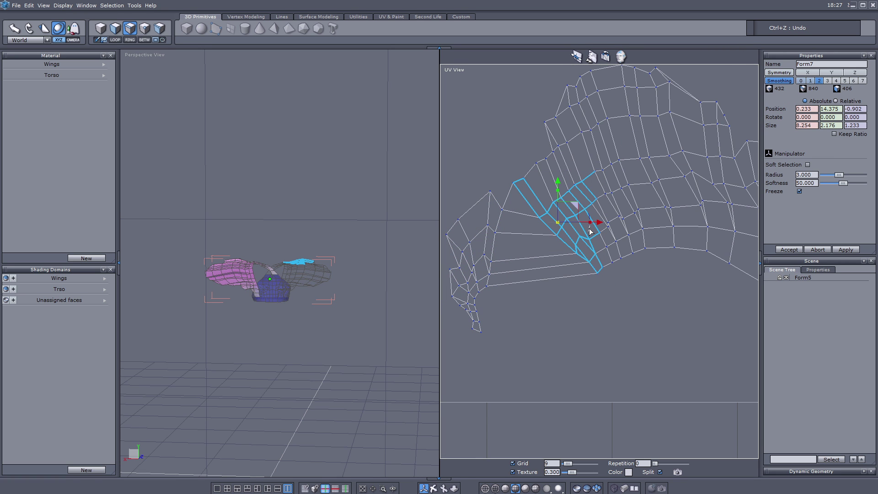
pyautogui.moveTo(589, 229); pyautogui.dragTo(572, 204)
pyautogui.scroll(-2, 572, 203)
pyautogui.click(560, 251)
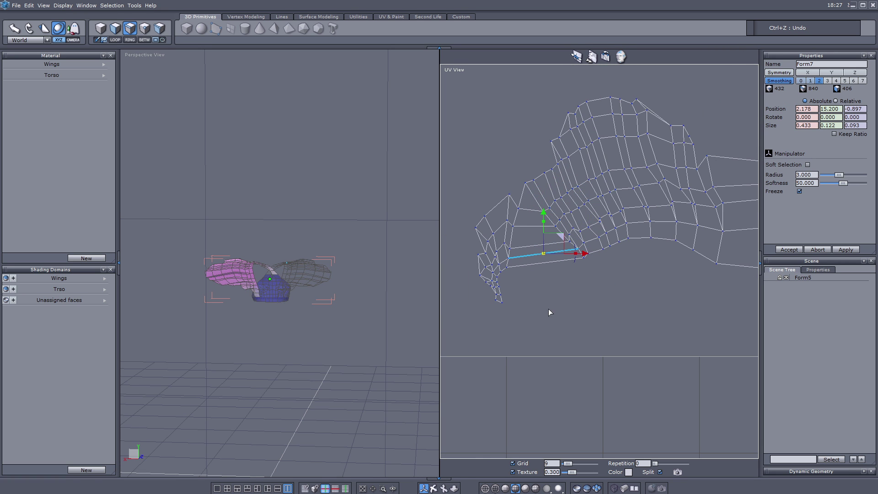
# Reselect only the outer tip edges, rotate them and adjust their position to spread the tip, then clear the selection
pyautogui.scroll(3, 619, 292)
pyautogui.moveTo(478, 137); pyautogui.dragTo(579, 361)
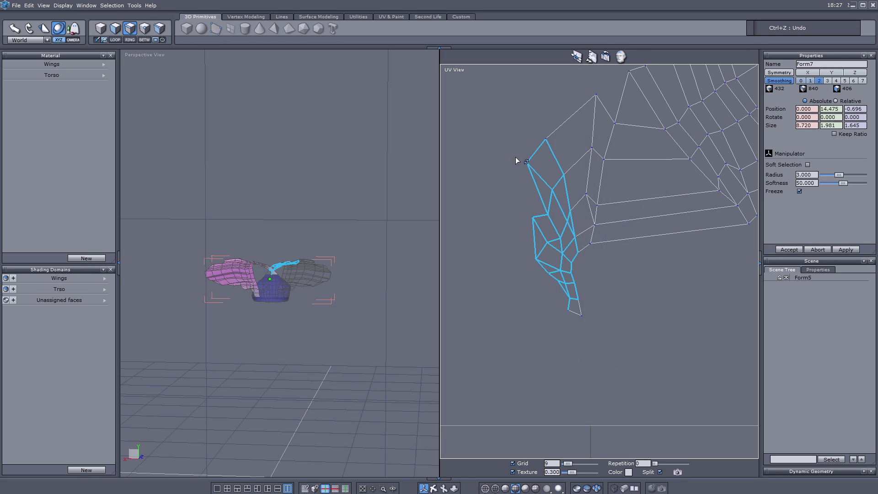
pyautogui.moveTo(562, 285); pyautogui.dragTo(591, 333)
pyautogui.moveTo(572, 210); pyautogui.dragTo(545, 229)
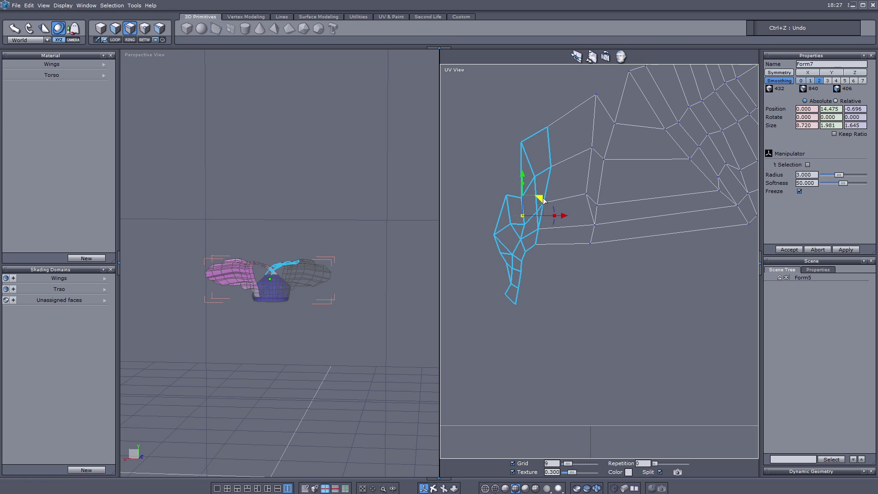
pyautogui.moveTo(540, 196); pyautogui.dragTo(548, 192)
pyautogui.click(586, 255)
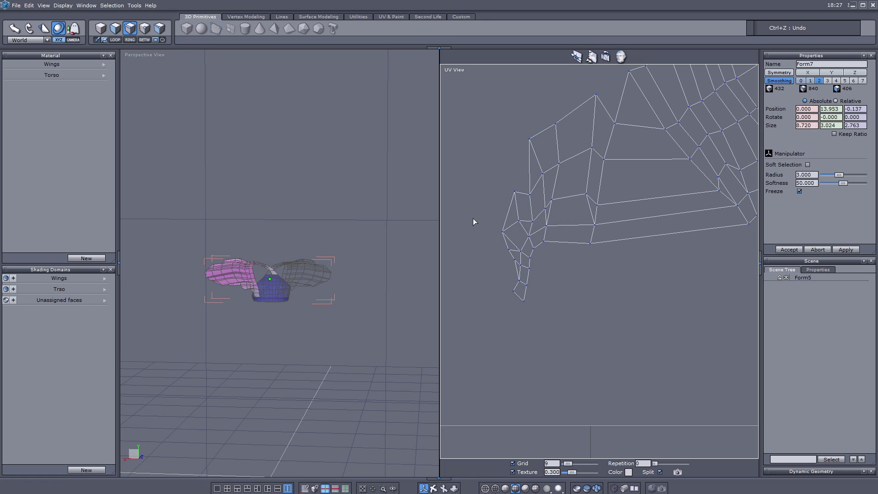
# Select the outermost tip edges still hanging down and swing them outward in line with the island's lower outline
pyautogui.moveTo(488, 251); pyautogui.dragTo(501, 333)
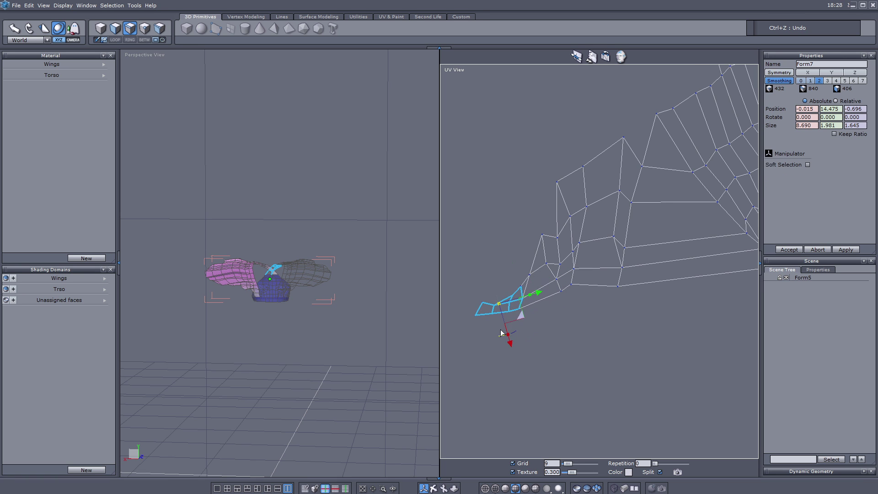
pyautogui.scroll(-1, 506, 319)
pyautogui.moveTo(515, 288); pyautogui.dragTo(509, 270)
pyautogui.scroll(-3, 507, 263)
pyautogui.scroll(-2, 485, 204)
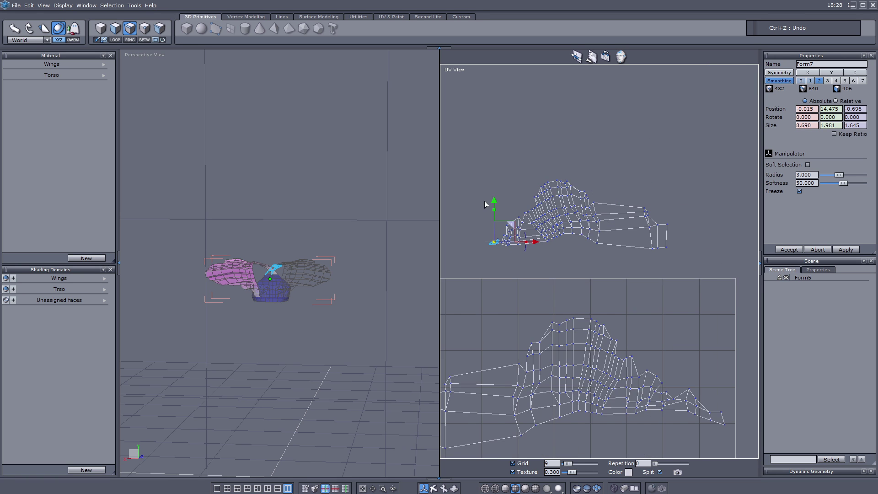
# Enlarge the outermost tip edges and move them farther away from the second wing island
pyautogui.scroll(3, 500, 227)
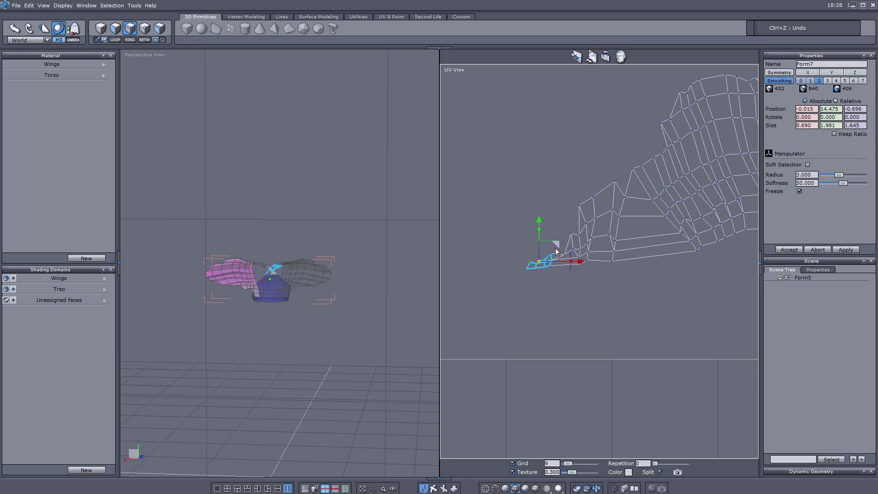
pyautogui.moveTo(547, 263); pyautogui.dragTo(718, 286)
pyautogui.moveTo(559, 244); pyautogui.dragTo(517, 234)
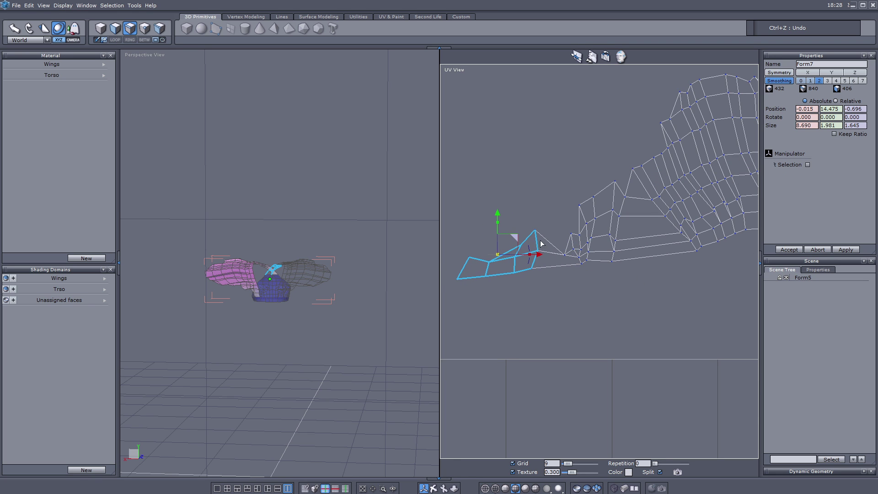
# Select the entire second wing island and move it slightly farther above the UV square
pyautogui.moveTo(492, 178); pyautogui.dragTo(649, 276)
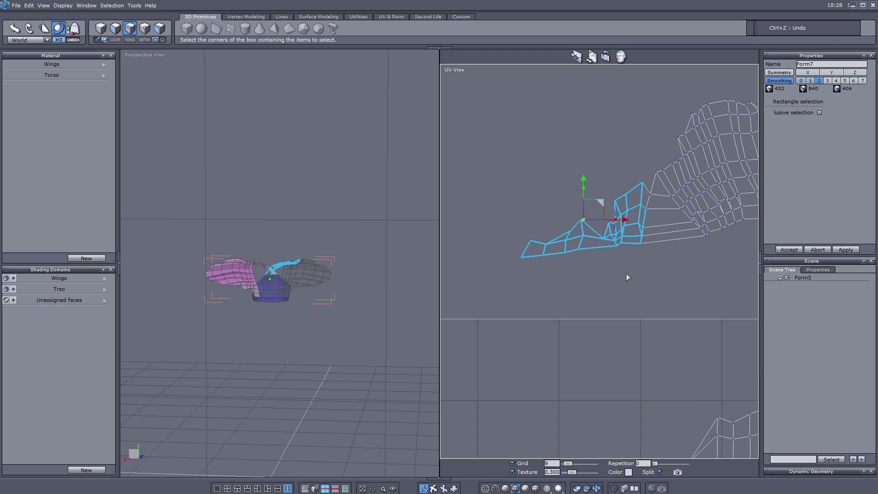
pyautogui.scroll(-3, 605, 292)
pyautogui.moveTo(605, 292); pyautogui.dragTo(543, 294, button='middle')
pyautogui.moveTo(483, 184); pyautogui.dragTo(723, 290)
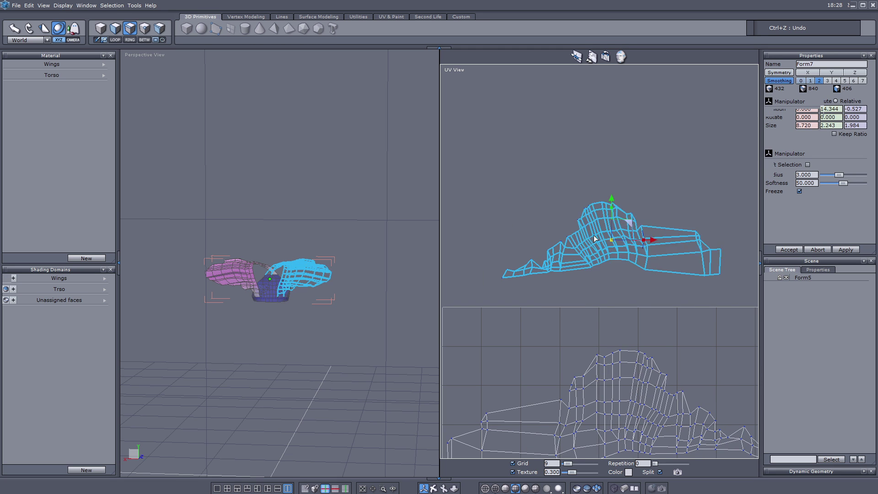
pyautogui.scroll(-2, 621, 247)
pyautogui.moveTo(621, 225)
pyautogui.mouseDown()
pyautogui.moveTo(621, 341)
pyautogui.moveTo(619, 218)
pyautogui.mouseUp()
pyautogui.moveTo(637, 363); pyautogui.dragTo(633, 267, button='middle')
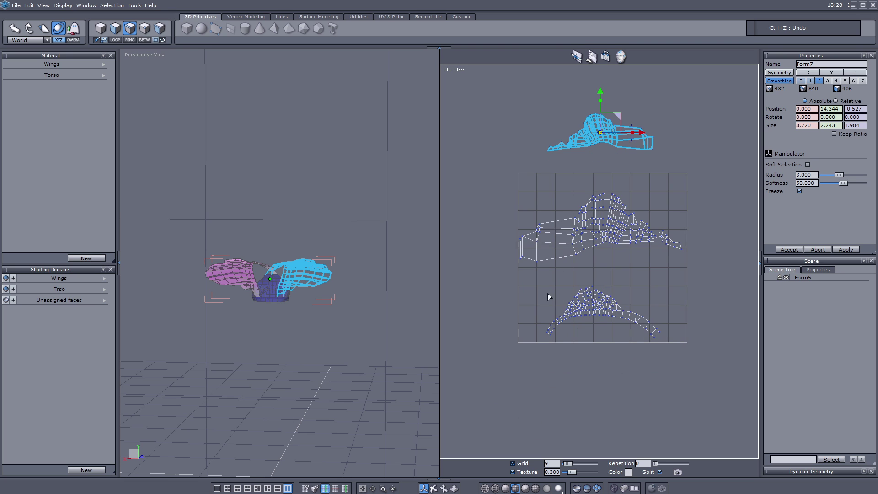
# Move the torso island below the UV square, and flatten the first wing island along the square's upper edge
pyautogui.moveTo(530, 279); pyautogui.dragTo(716, 392)
pyautogui.moveTo(621, 292); pyautogui.dragTo(627, 354)
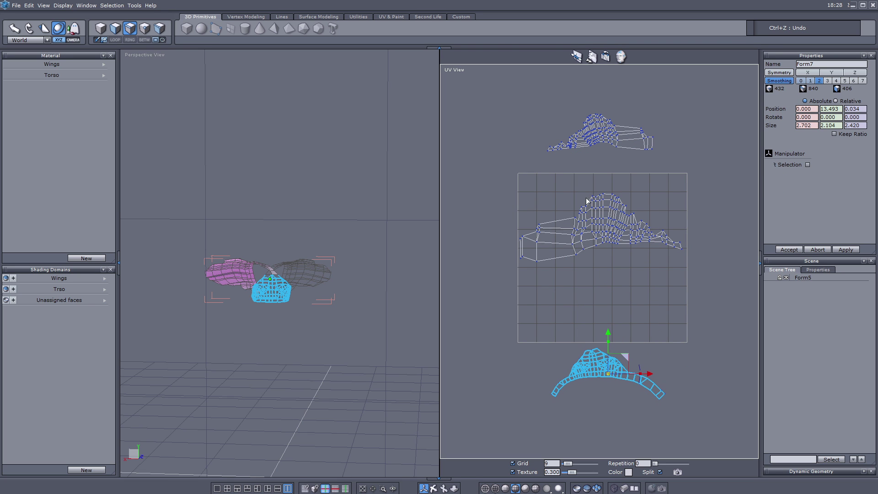
pyautogui.moveTo(531, 104); pyautogui.dragTo(718, 190)
pyautogui.moveTo(517, 185); pyautogui.dragTo(719, 281)
pyautogui.moveTo(603, 208); pyautogui.dragTo(603, 181)
# Select the second wing island, enlarge it and place it inside the UV square beneath the first wing
pyautogui.moveTo(519, 93); pyautogui.dragTo(665, 155)
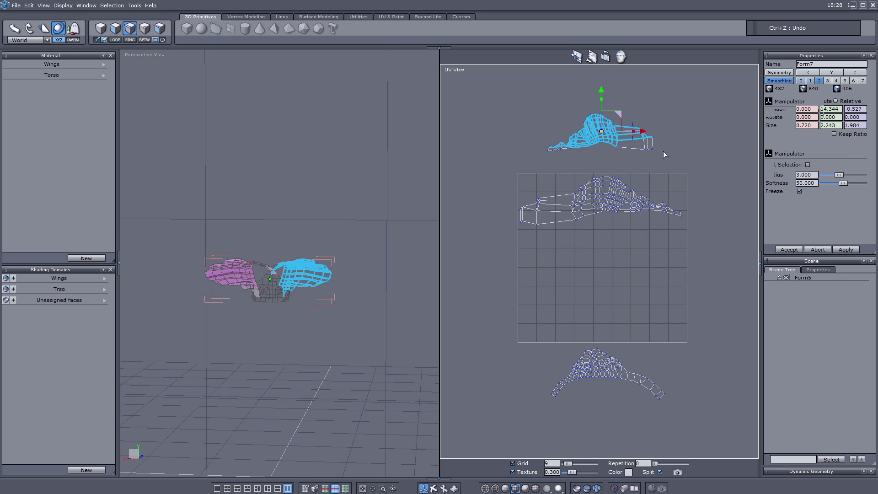
pyautogui.moveTo(539, 98); pyautogui.dragTo(670, 145)
pyautogui.moveTo(610, 131); pyautogui.dragTo(630, 245)
pyautogui.click(620, 228)
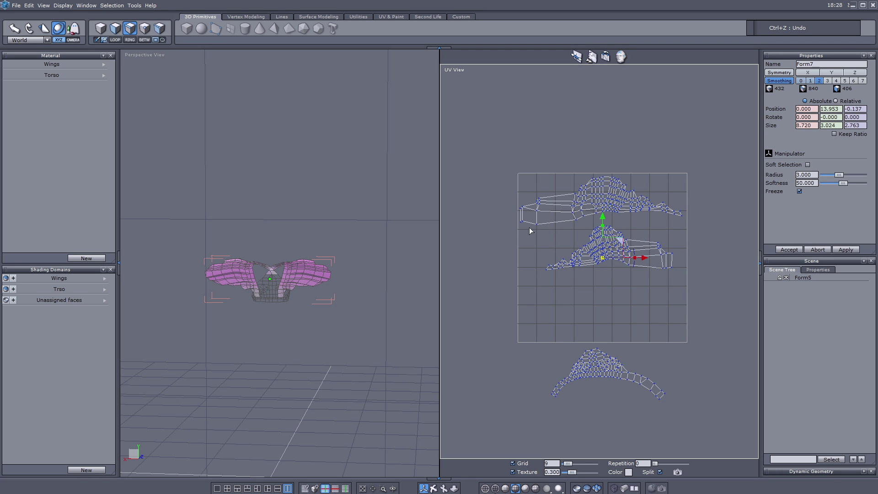
# Reselect the whole second wing island and widen it to nearly the full width of the UV square
pyautogui.moveTo(519, 225); pyautogui.dragTo(696, 304)
pyautogui.scroll(3, 611, 236)
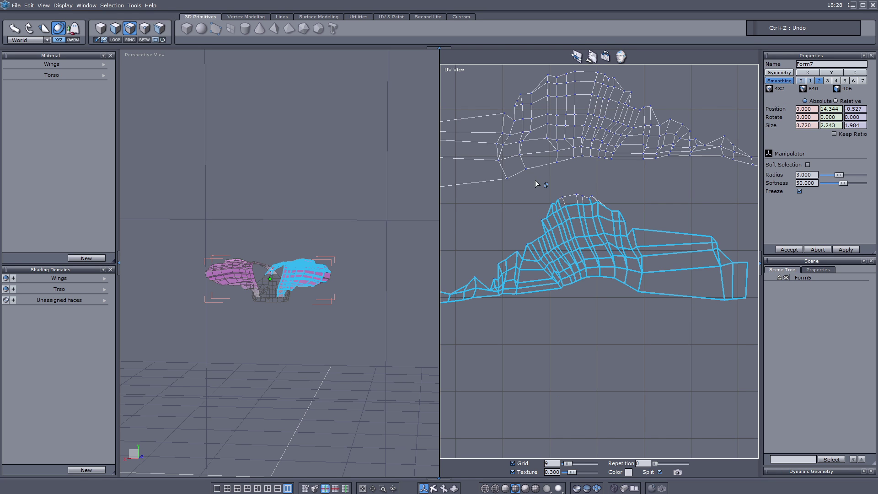
pyautogui.moveTo(536, 181); pyautogui.dragTo(677, 253)
pyautogui.scroll(-3, 608, 224)
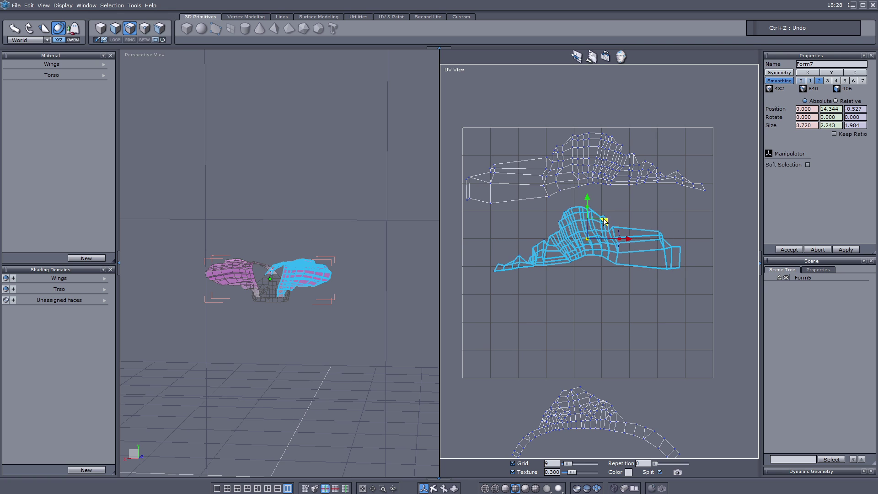
pyautogui.click(604, 221)
pyautogui.moveTo(617, 240); pyautogui.dragTo(606, 221)
pyautogui.click(617, 205)
# Move the torso island into the lower part of the UV square and return to object selection
pyautogui.scroll(-3, 617, 205)
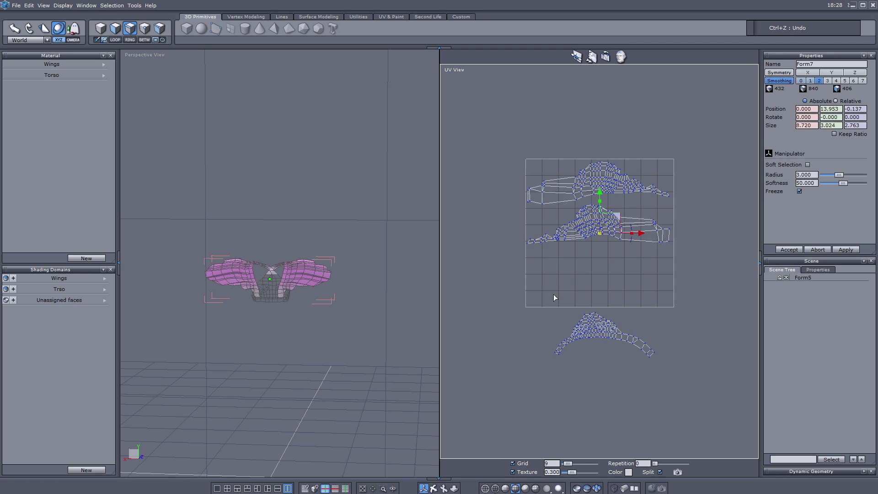
pyautogui.moveTo(554, 294); pyautogui.dragTo(663, 362)
pyautogui.moveTo(628, 323); pyautogui.dragTo(624, 270)
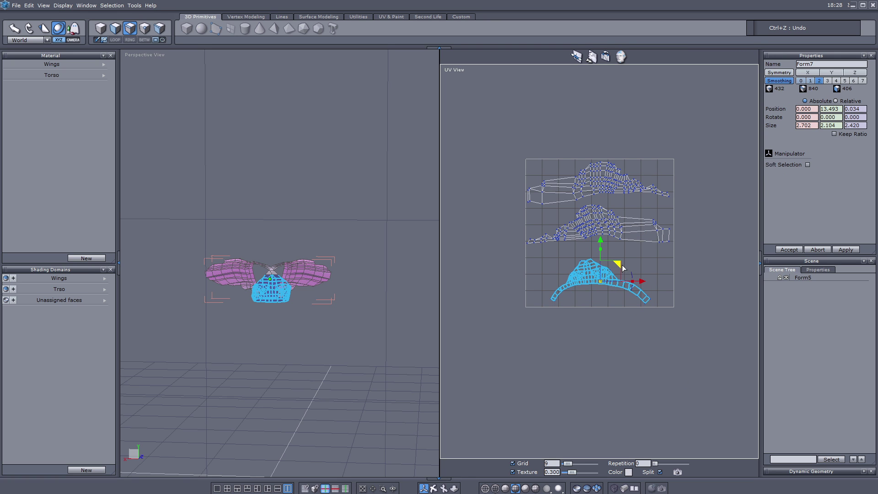
pyautogui.press('F1')
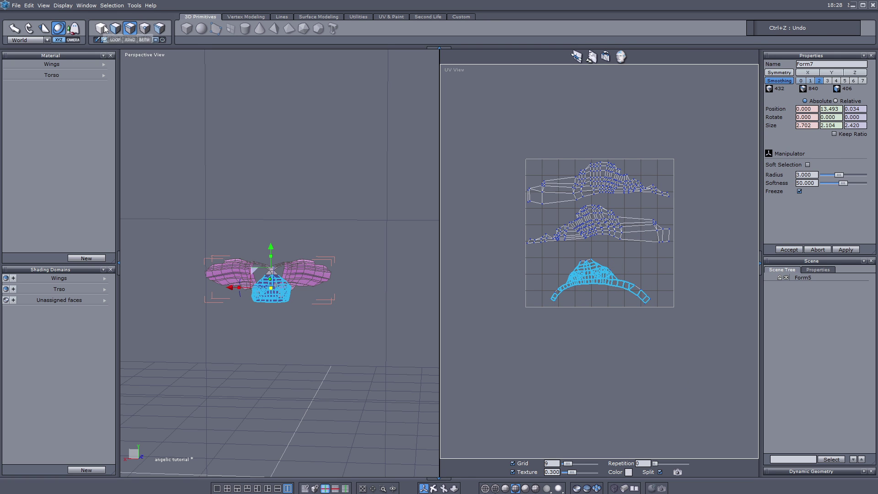
# Examine the 3D garment up close from an oblique angle, checking the shading across wings and torso
pyautogui.scroll(3, 261, 296)
pyautogui.click(435, 489)
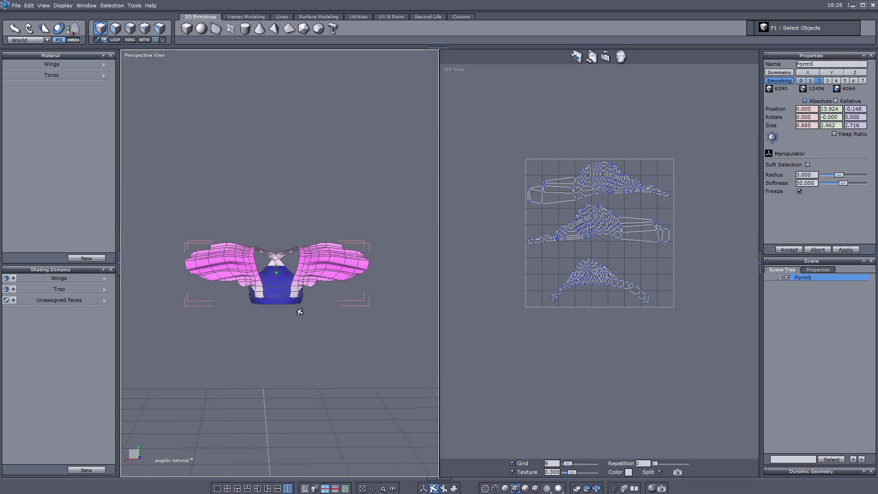
pyautogui.scroll(5, 291, 305)
pyautogui.moveTo(290, 303); pyautogui.dragTo(244, 312, button='middle')
pyautogui.moveTo(244, 312); pyautogui.dragTo(223, 233)
pyautogui.moveTo(229, 269); pyautogui.dragTo(247, 249, button='middle')
pyautogui.scroll(3, 233, 270)
pyautogui.scroll(-3, 235, 270)
pyautogui.scroll(2, 260, 280)
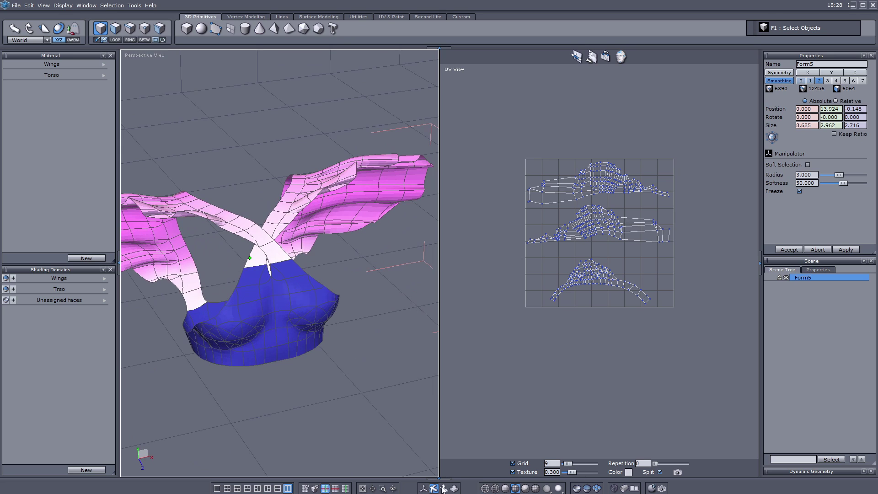
# Set the Torso material's texture to a texture image
pyautogui.click(423, 488)
pyautogui.click(57, 75)
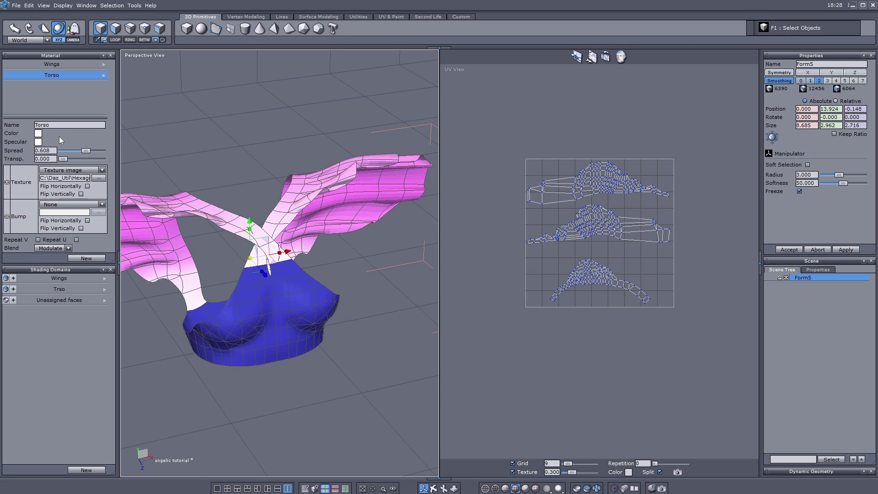
pyautogui.click(70, 170)
pyautogui.click(71, 183)
pyautogui.click(293, 270)
# Examine the garment from another angle and several distances to compare the torso and wing textures
pyautogui.scroll(-3, 298, 295)
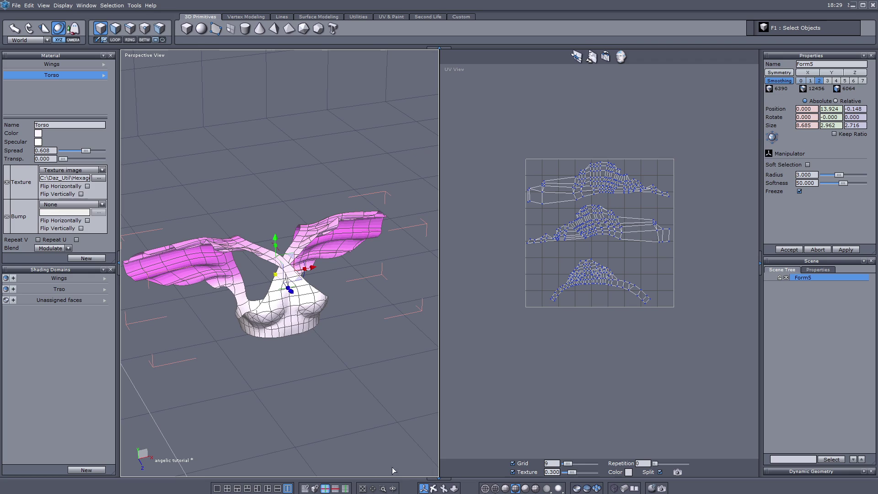
pyautogui.click(433, 488)
pyautogui.moveTo(267, 299)
pyautogui.mouseDown()
pyautogui.moveTo(434, 291)
pyautogui.moveTo(269, 297)
pyautogui.moveTo(397, 276)
pyautogui.moveTo(288, 294)
pyautogui.moveTo(322, 330)
pyautogui.moveTo(263, 303)
pyautogui.mouseUp()
pyautogui.scroll(-3, 293, 296)
pyautogui.scroll(3, 269, 298)
pyautogui.scroll(-3, 274, 297)
pyautogui.scroll(3, 330, 288)
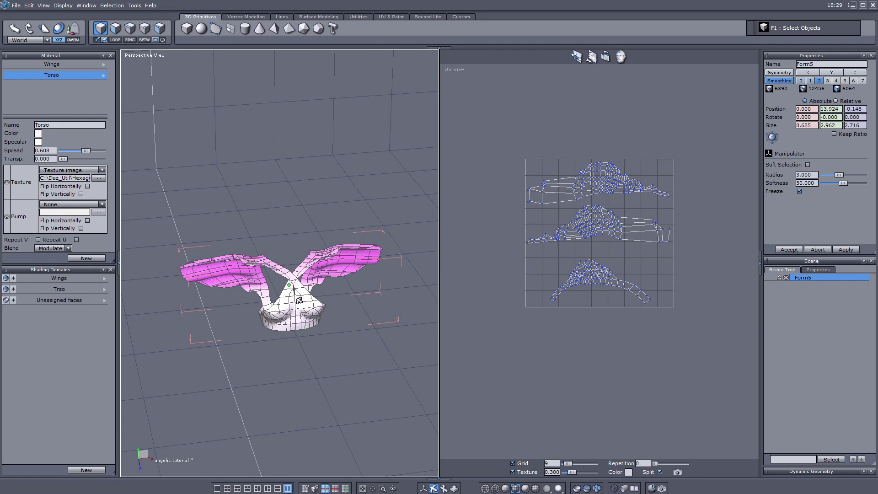
pyautogui.moveTo(299, 301); pyautogui.dragTo(324, 291, button='middle')
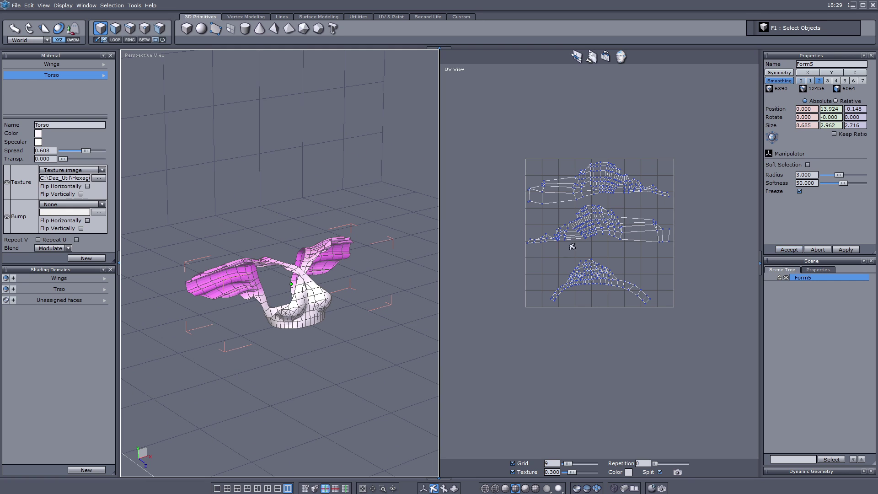
# Select the Wings shading domain to inspect its faces on the garment and in the UV layout, then clear the face selection
pyautogui.click(64, 276)
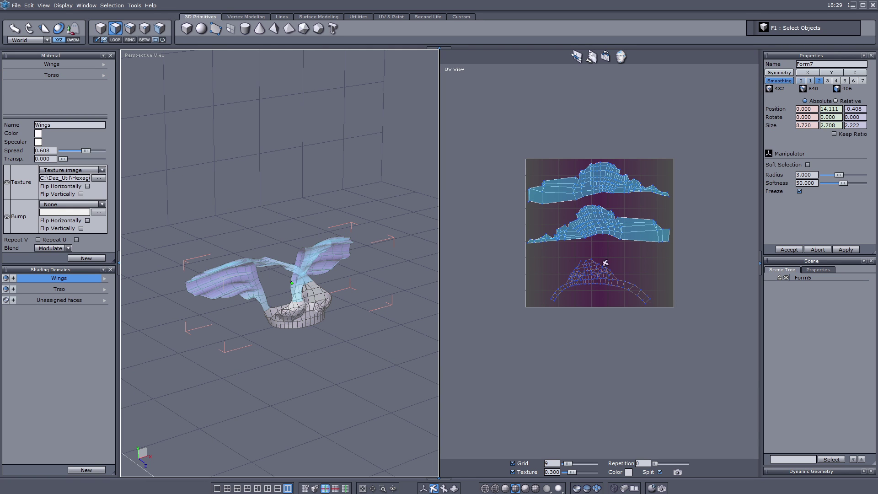
pyautogui.moveTo(344, 261); pyautogui.dragTo(285, 256)
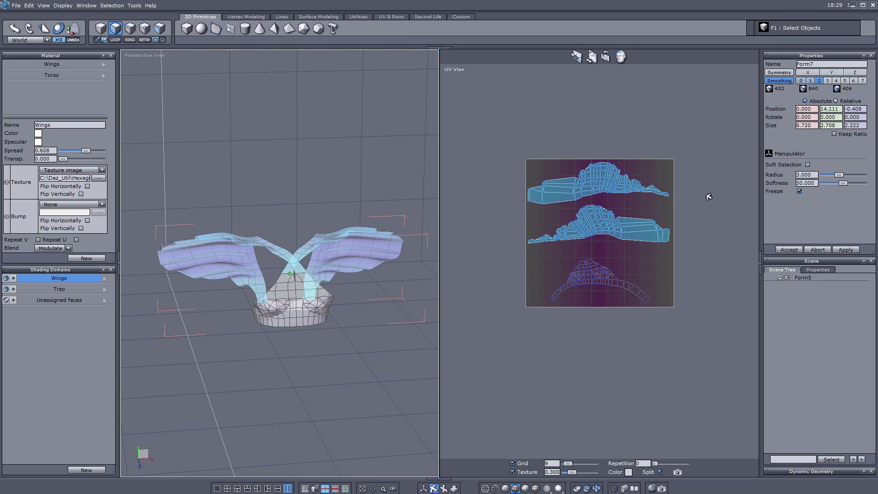
pyautogui.moveTo(304, 257); pyautogui.dragTo(320, 263)
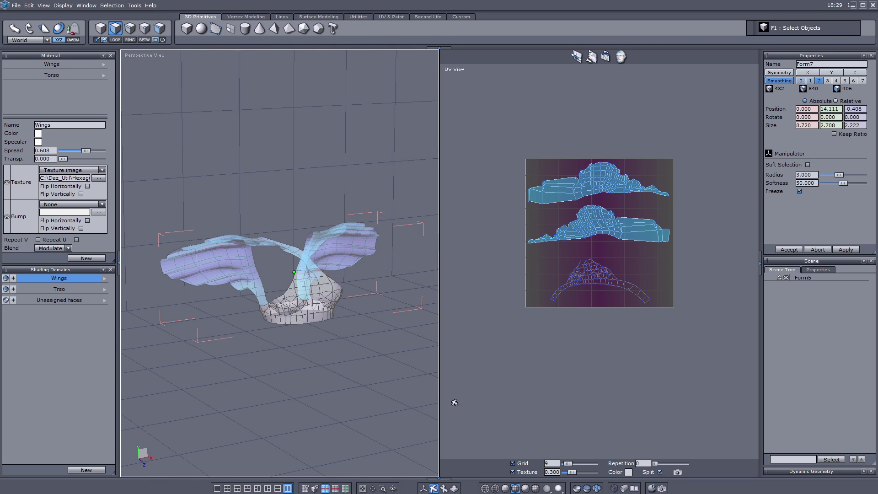
pyautogui.click(424, 488)
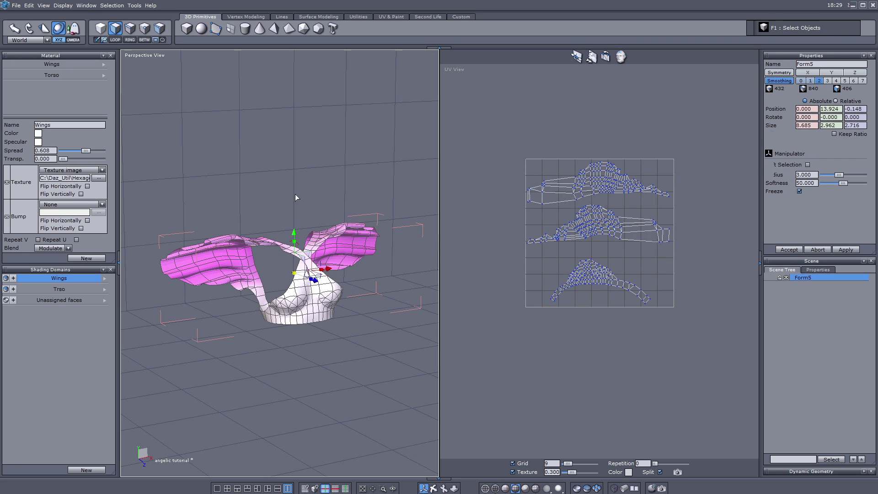